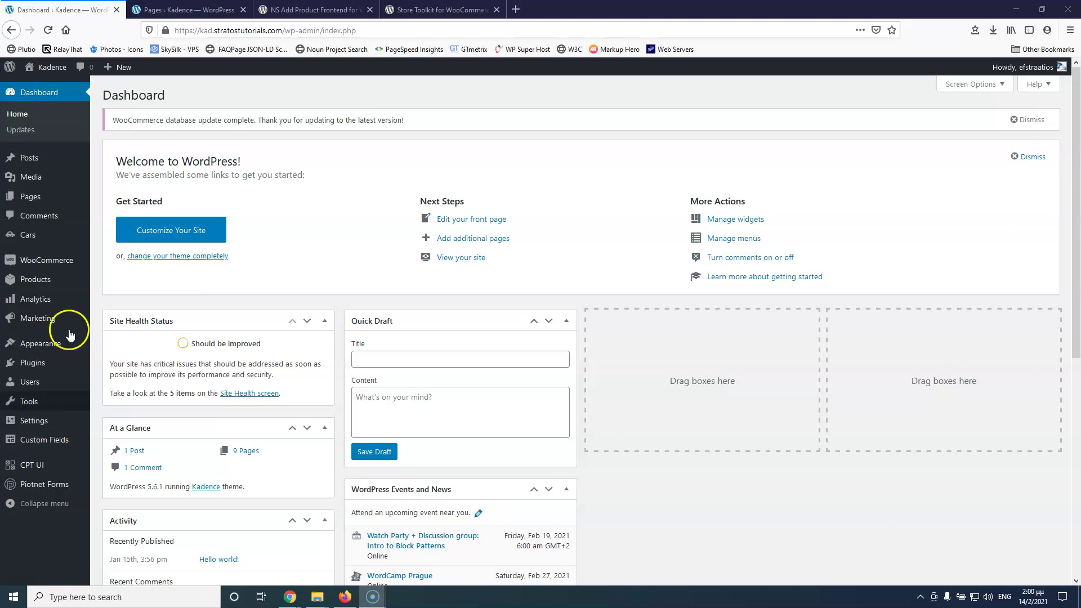
Copy the plugin title NS Add Product Frontend for Woocommerce from its WordPress.org page.
click(293, 11)
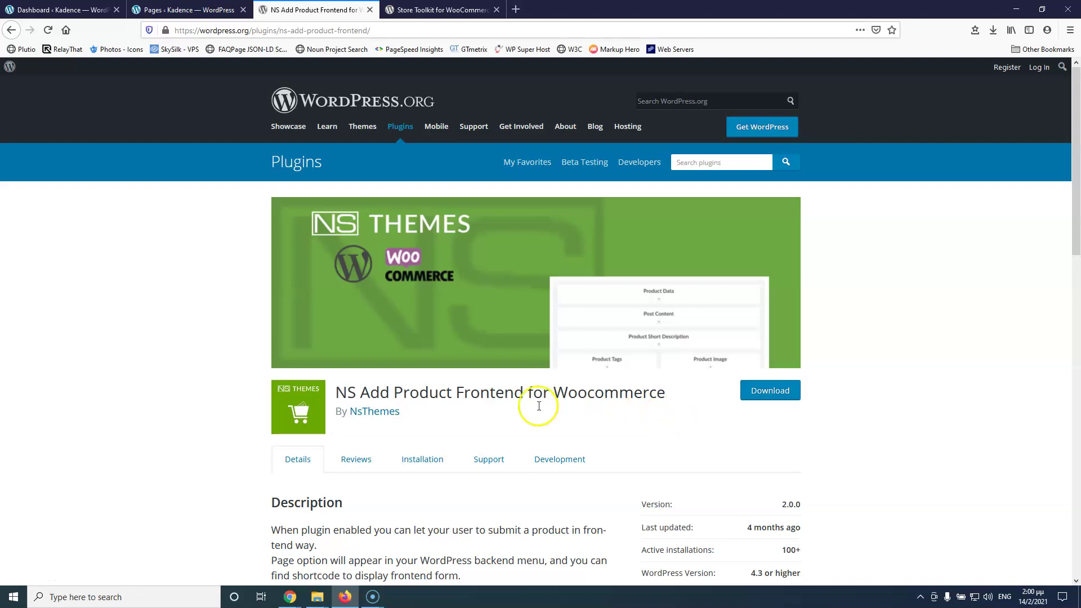
drag(669, 393, 338, 394)
key(ctrl+c)
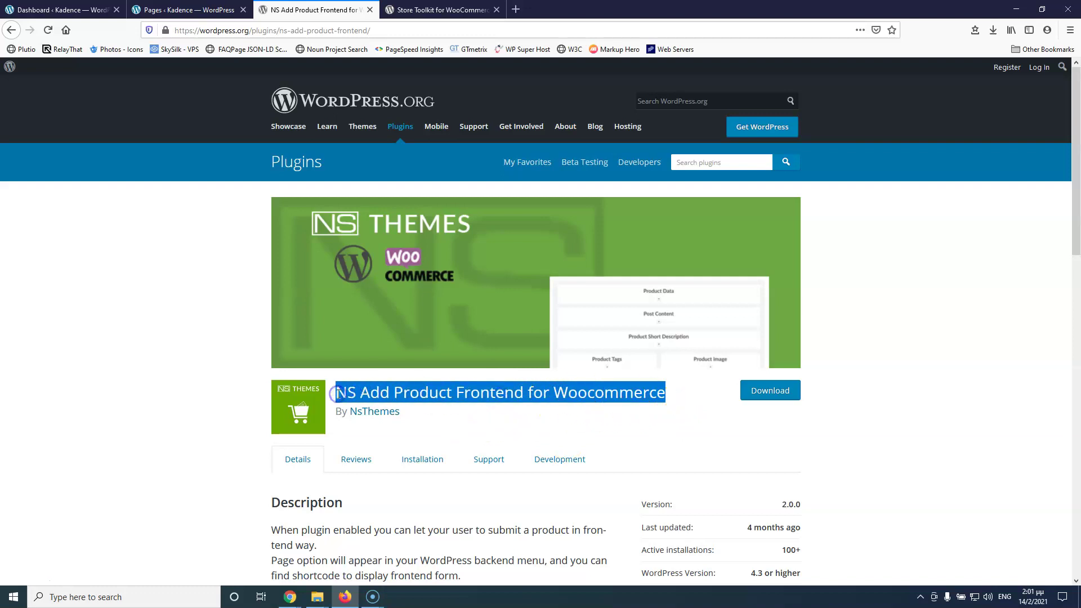
Find NS Add Product Frontend for Woocommerce among the new plugins using the copied title, and install and activate it.
click(66, 10)
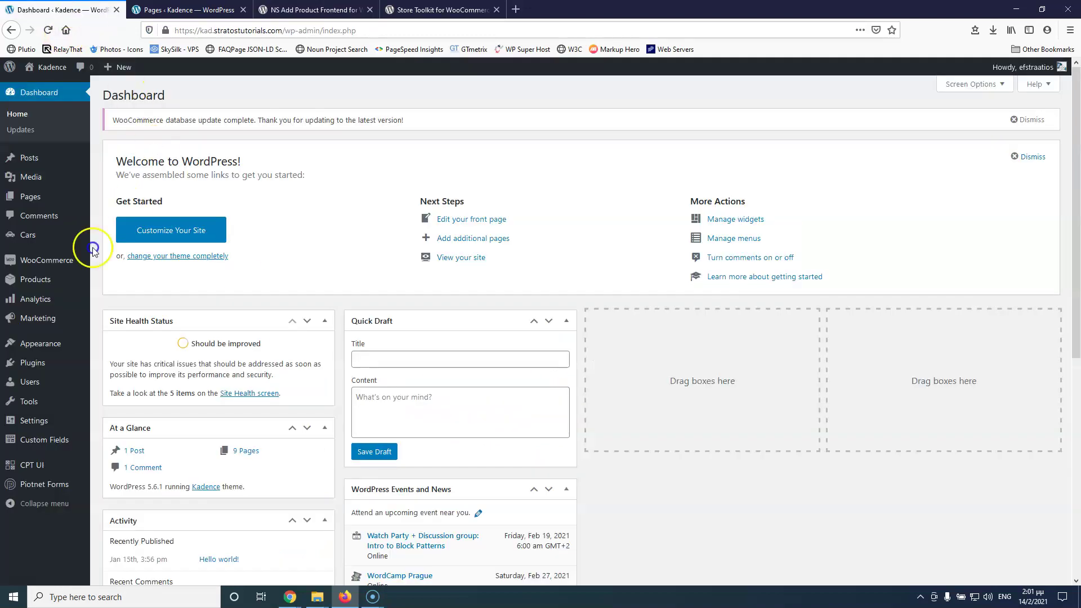
mouse_move(59, 366)
click(116, 381)
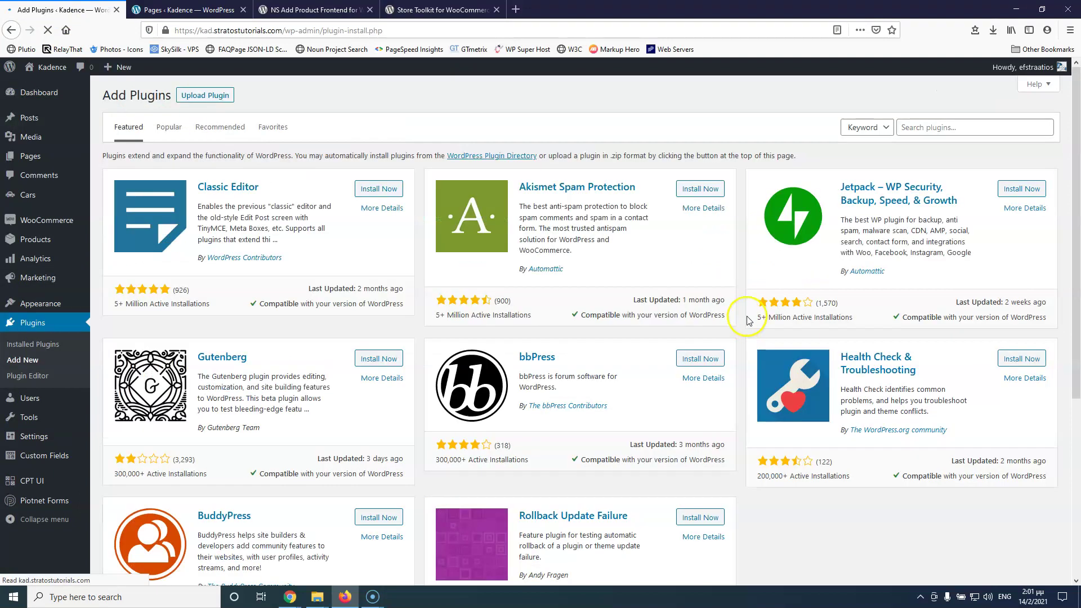
click(931, 126)
key(ctrl+v)
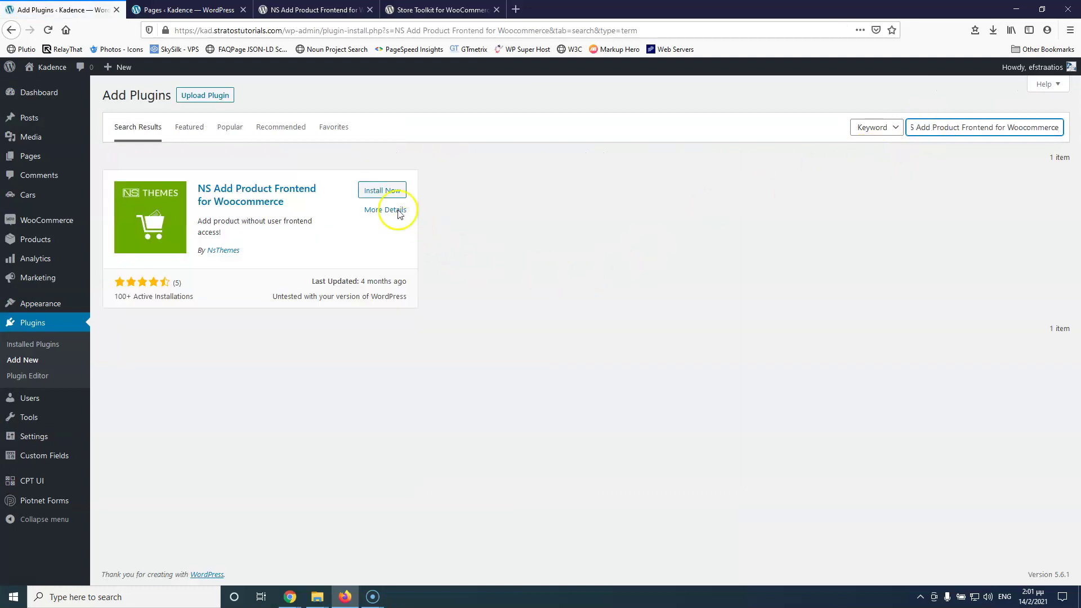
click(381, 192)
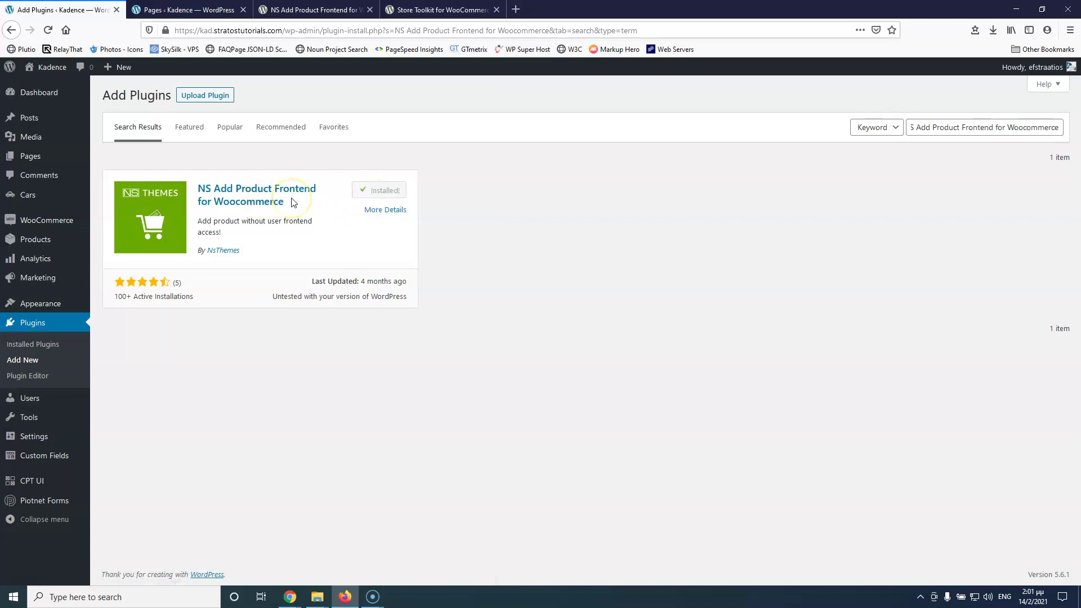
click(387, 190)
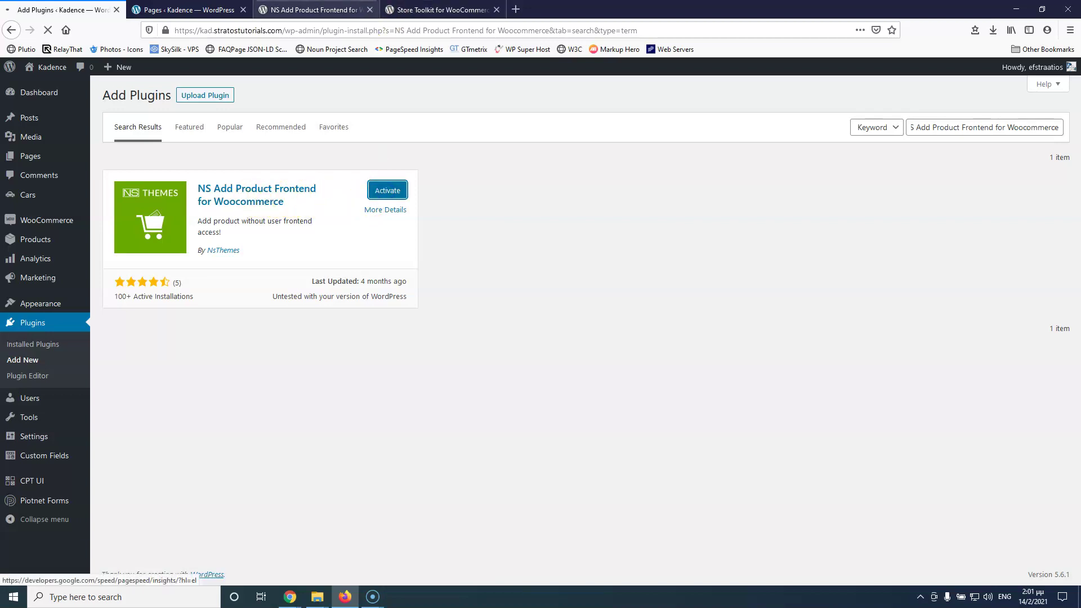
Review the version and compatibility details on the plugin's WordPress.org page.
click(313, 10)
scroll(842, 412, down, 3)
click(853, 410)
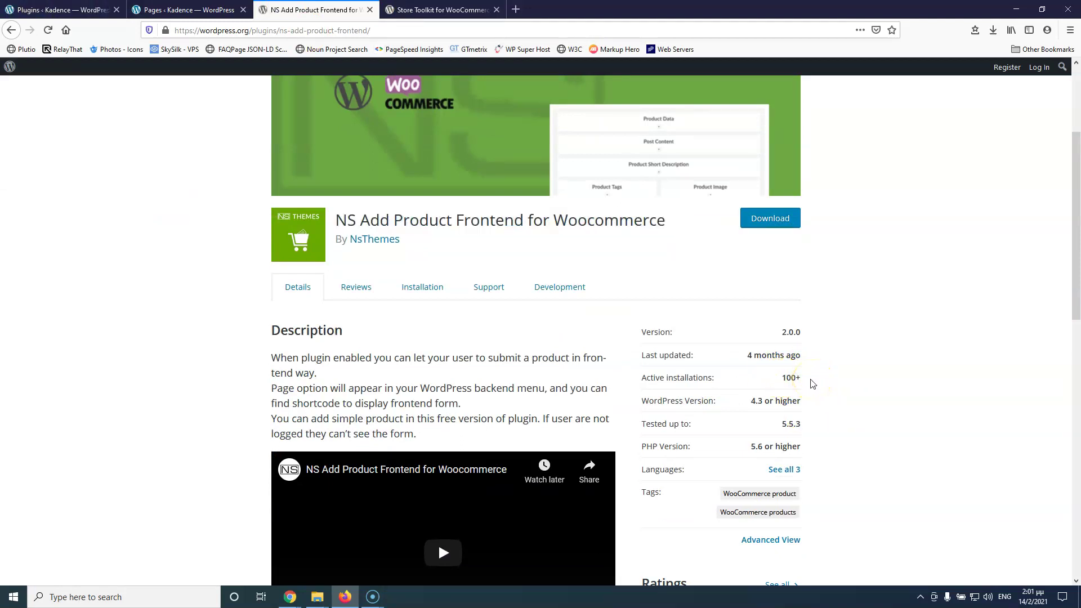
Return to the site's dashboard and open the settings of the Add Product Frontend plugin.
click(90, 10)
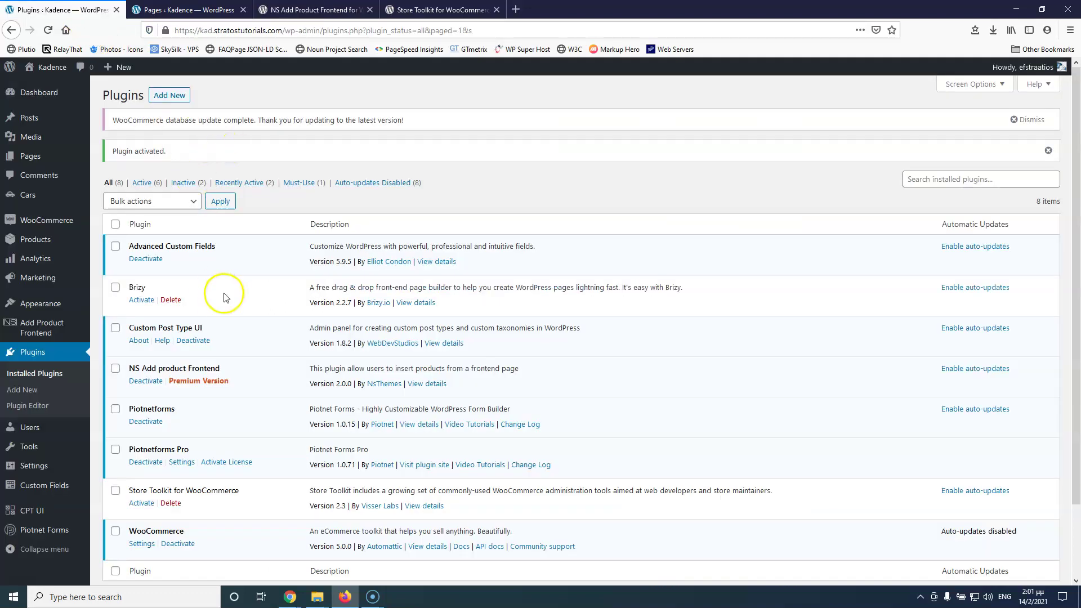
click(33, 328)
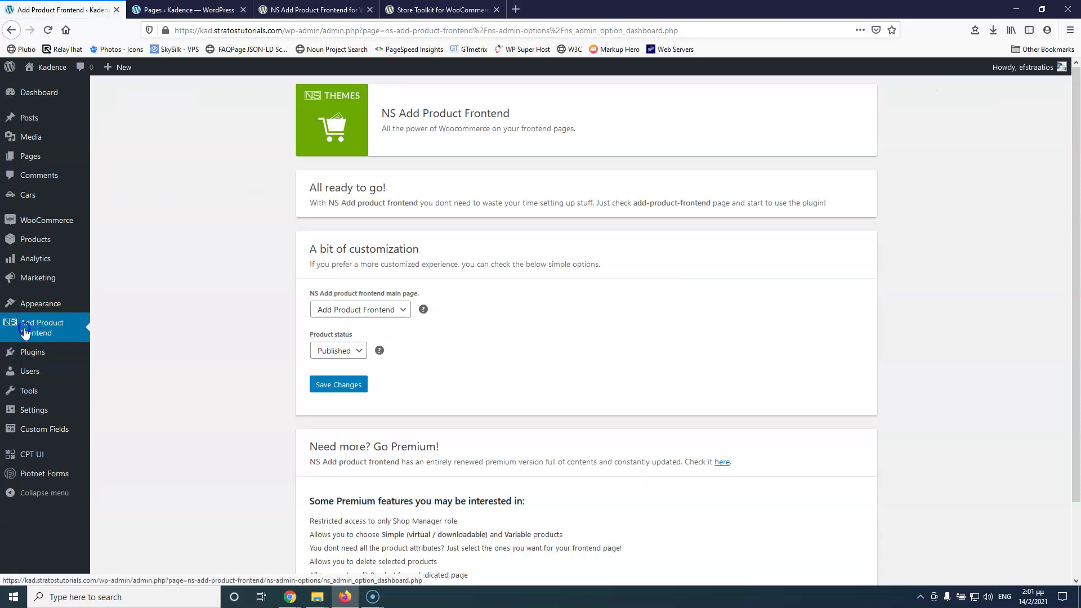
click(265, 332)
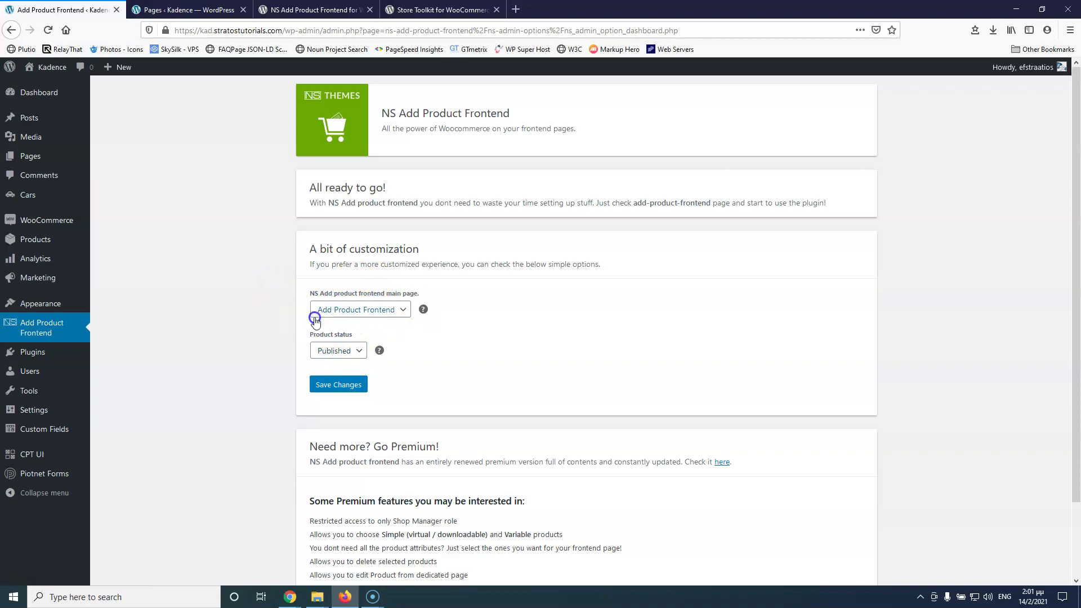
Save the plugin settings with Add Product Frontend as the main page and Published as the product status.
click(375, 309)
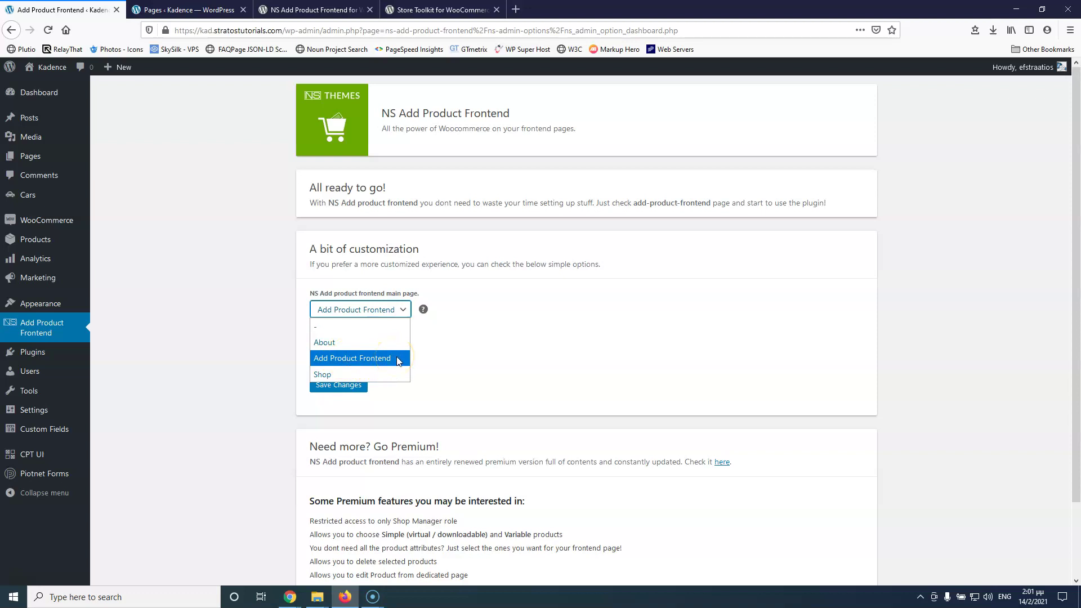
click(524, 333)
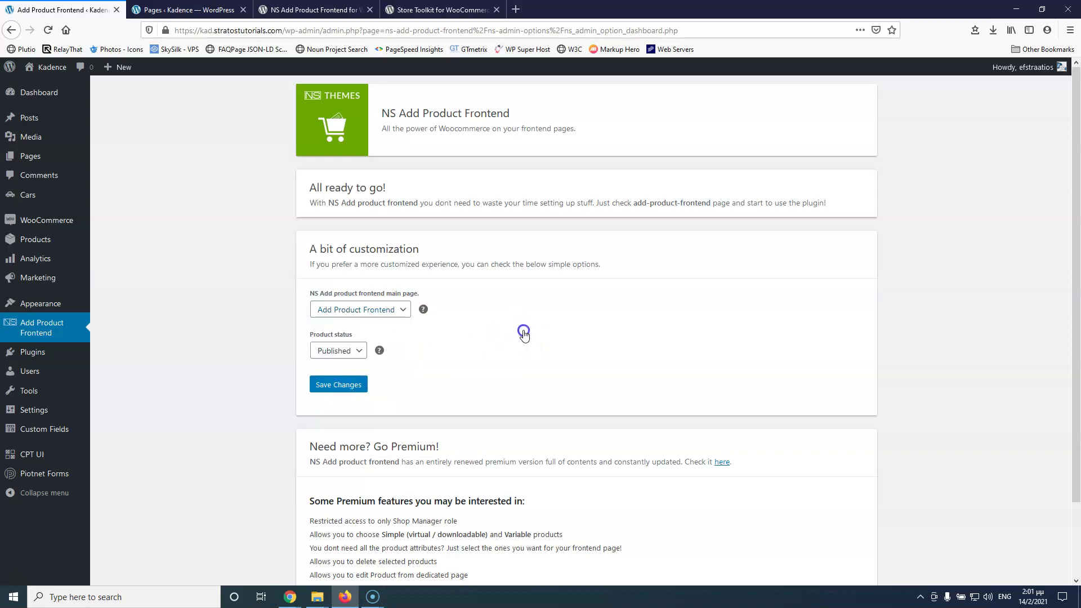
click(323, 338)
click(349, 351)
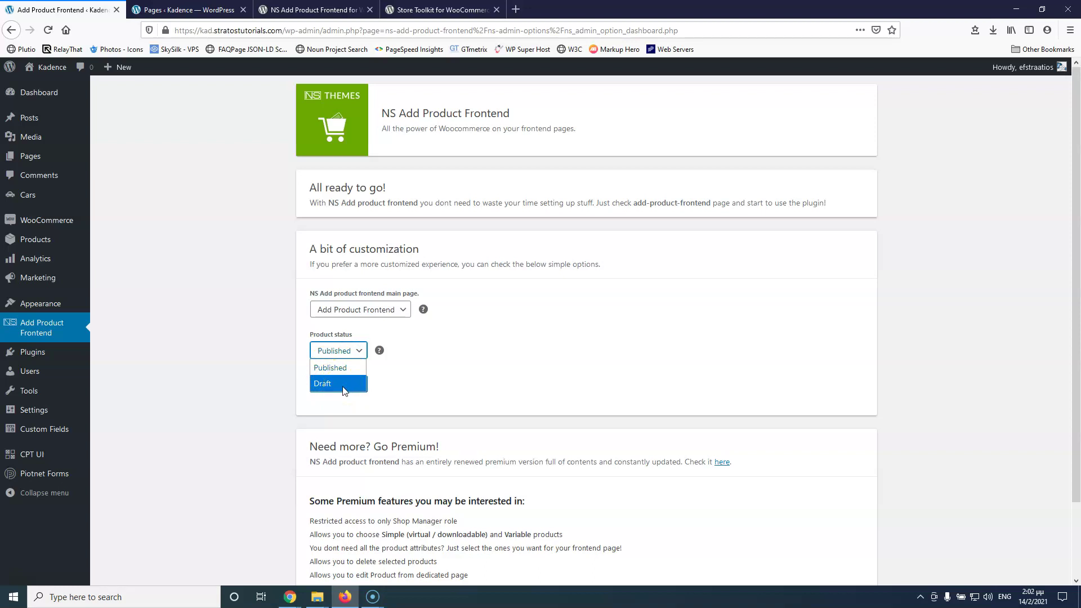
click(453, 381)
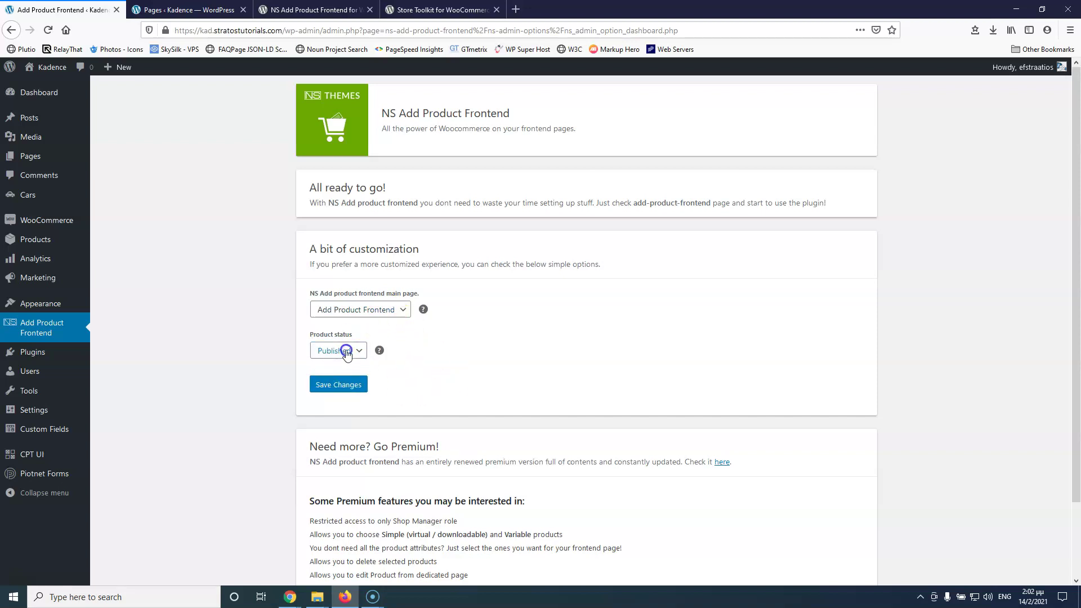
click(342, 387)
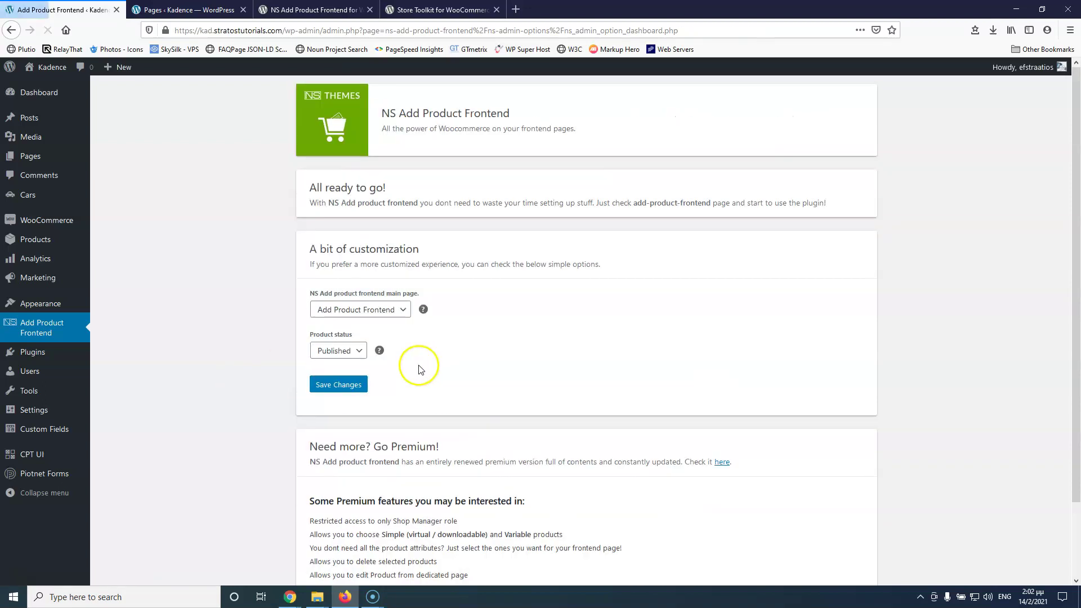
Open the premium version's page in a new tab, dismiss the newsletter popup, and examine the licence prices and plugin details.
mouse_move(46, 239)
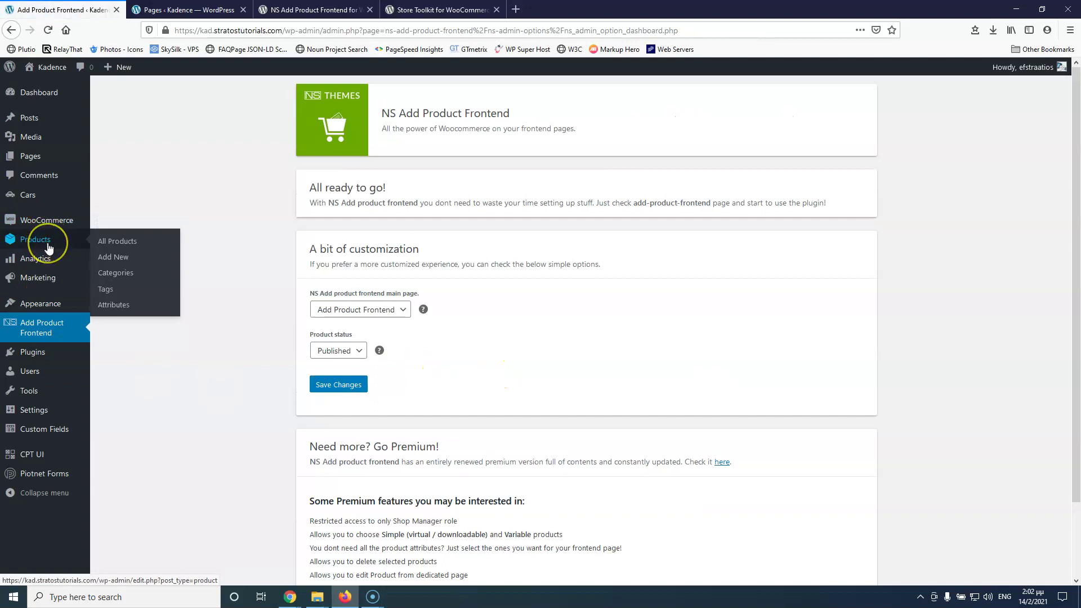
mouse_move(62, 259)
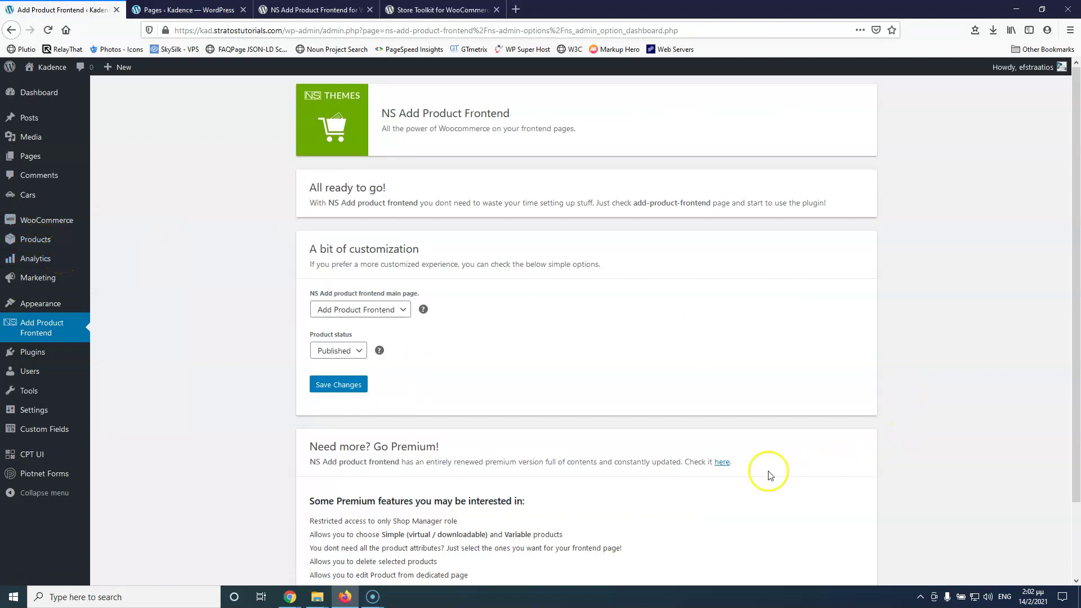
middle_click(721, 462)
click(175, 11)
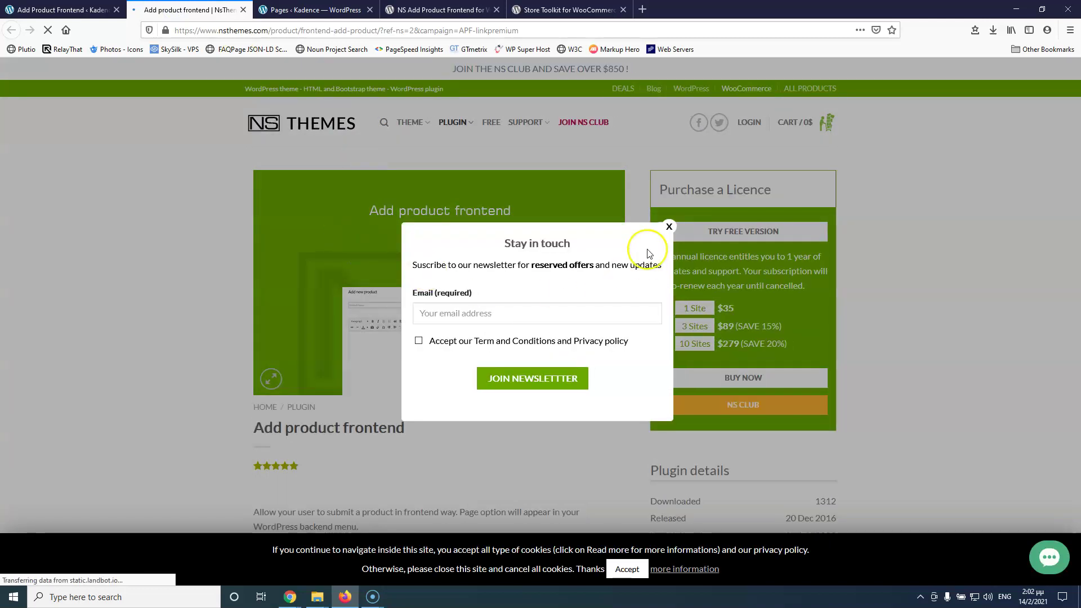
click(659, 232)
scroll(354, 259, down, 3)
scroll(361, 259, up, 3)
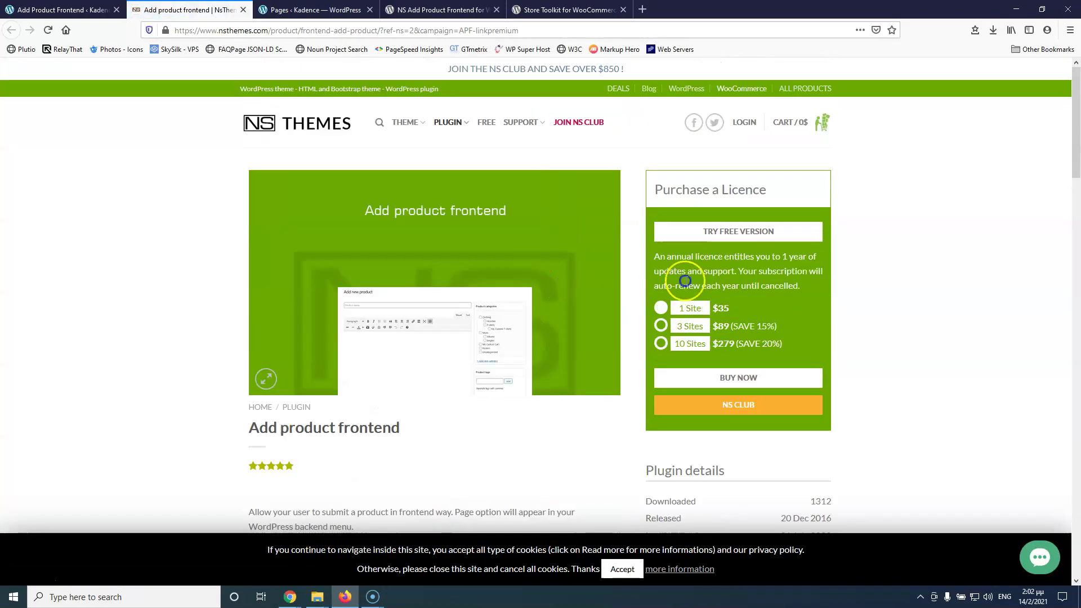
click(709, 302)
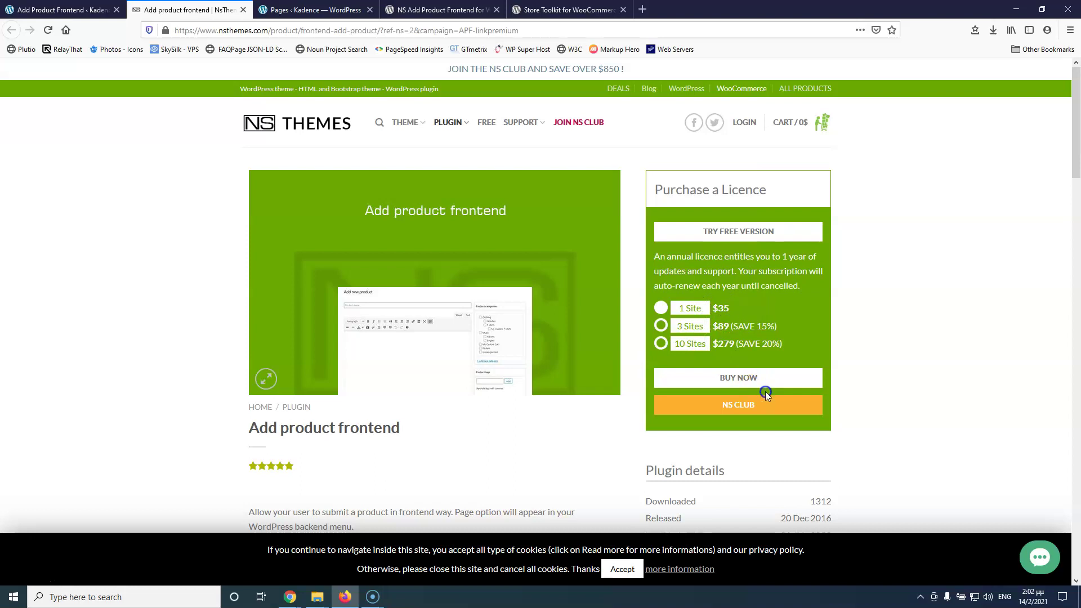
scroll(768, 380, down, 3)
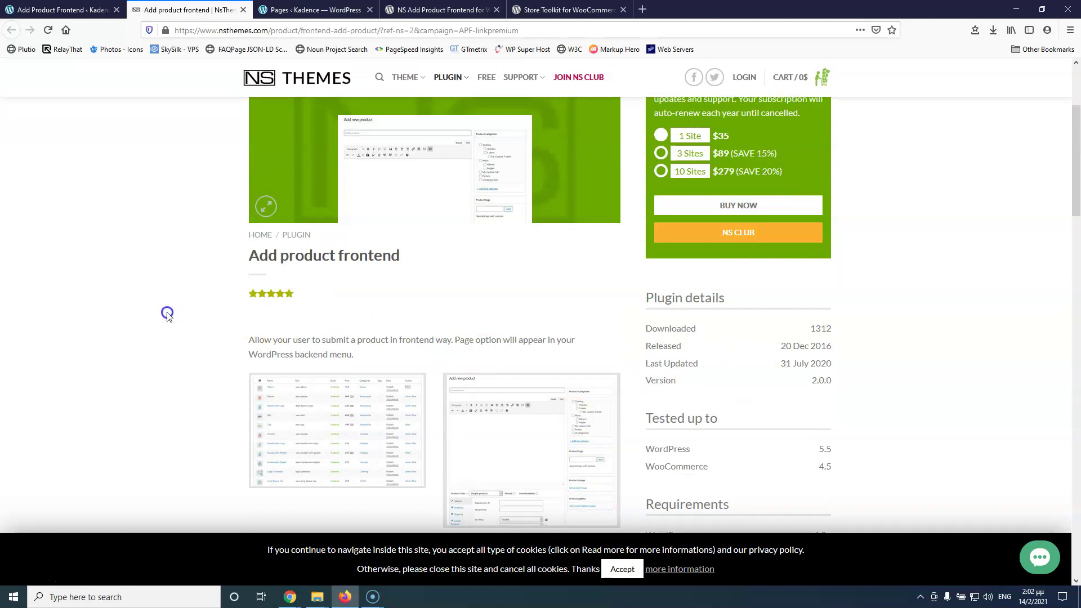
Open the site's page list in a new tab and view the Add Product Frontend page from it.
click(83, 6)
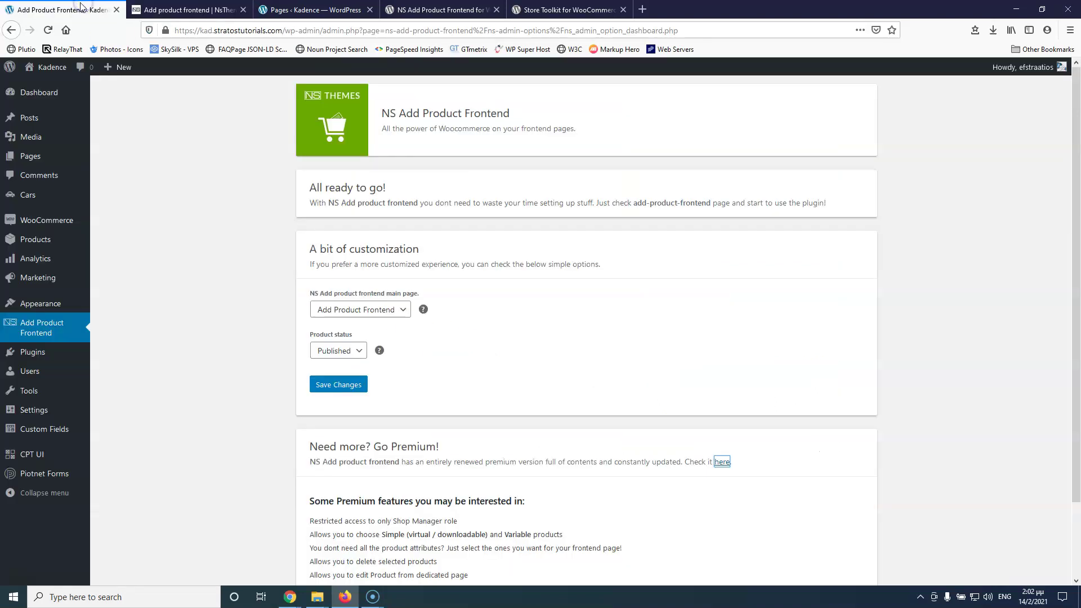
mouse_move(77, 304)
mouse_move(26, 158)
middle_click(118, 157)
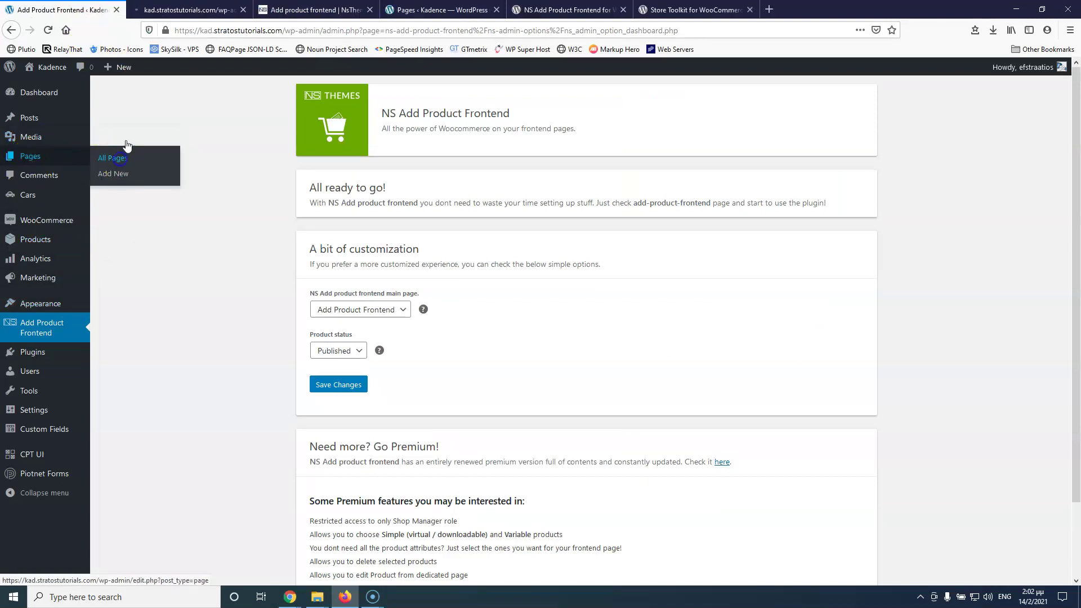
click(188, 9)
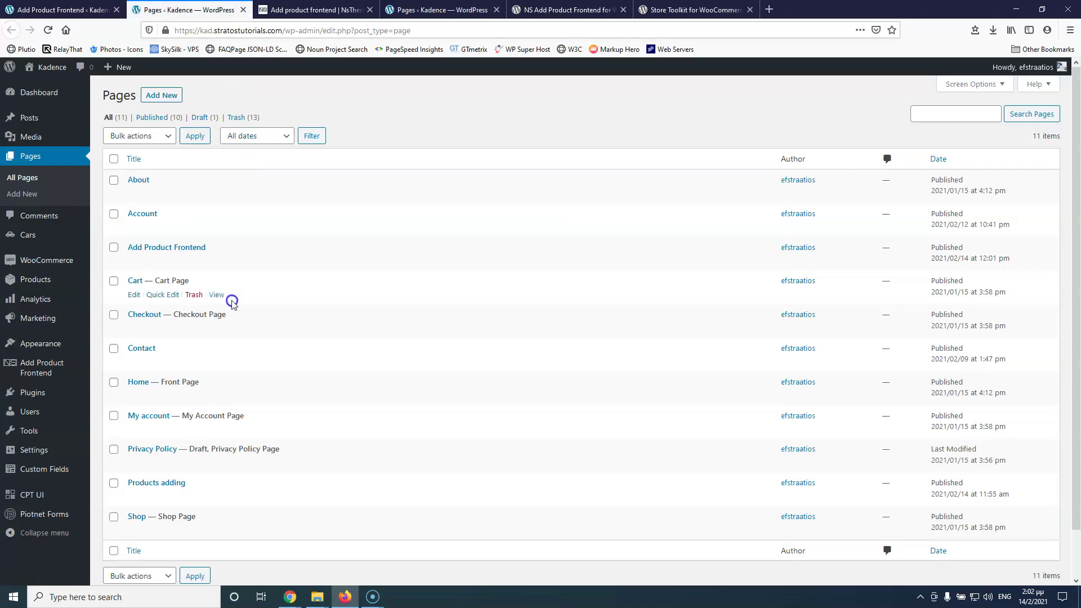
mouse_move(228, 246)
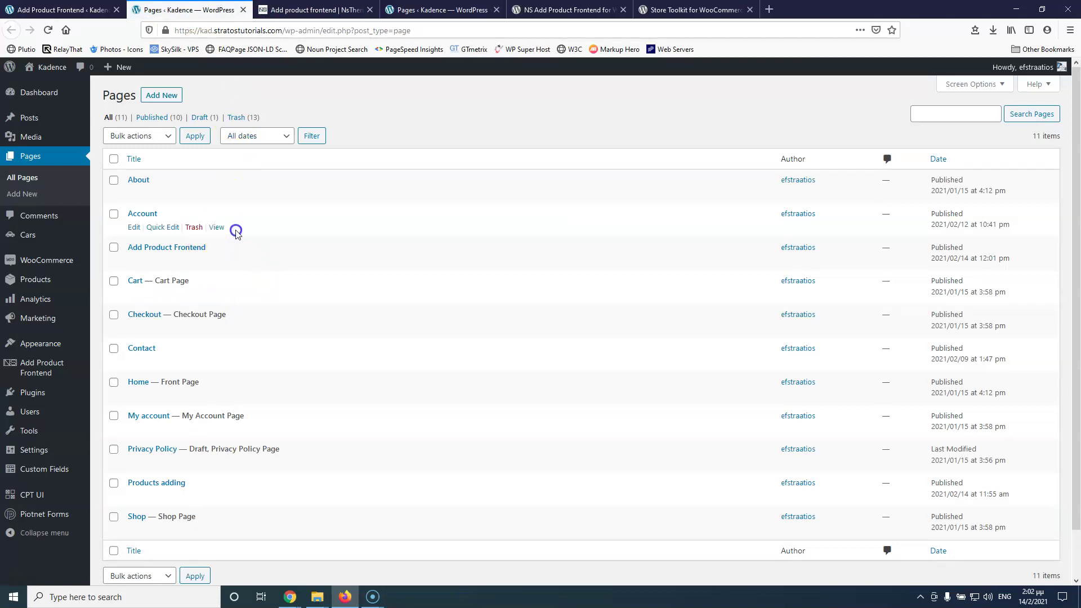
middle_click(216, 260)
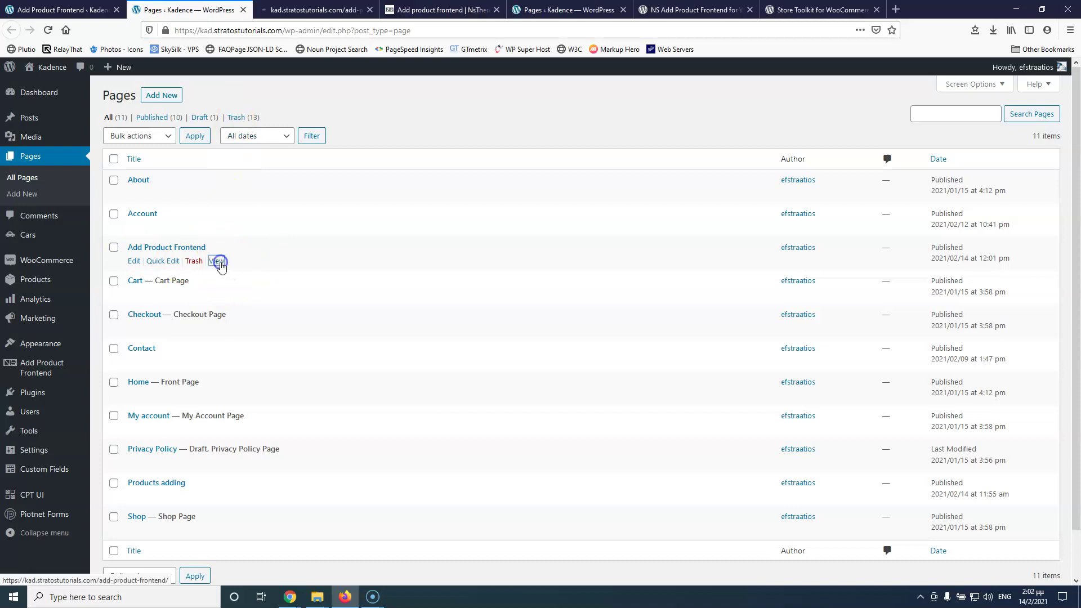
click(313, 10)
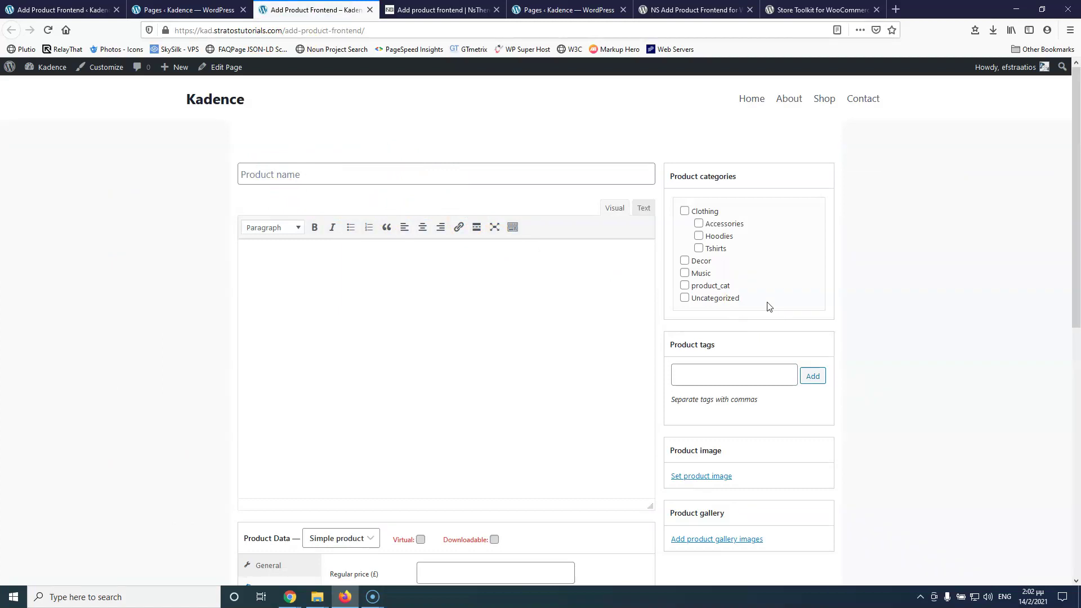
Name the new product "Test 10", enter "test" as its description, and assign it to the Decor category.
click(346, 169)
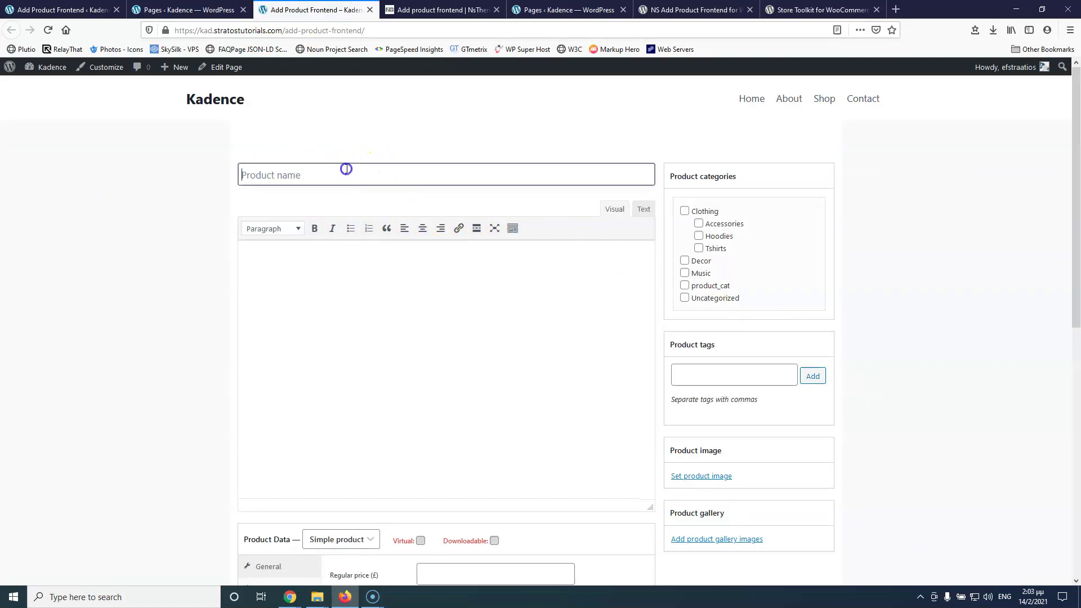
text(Test)
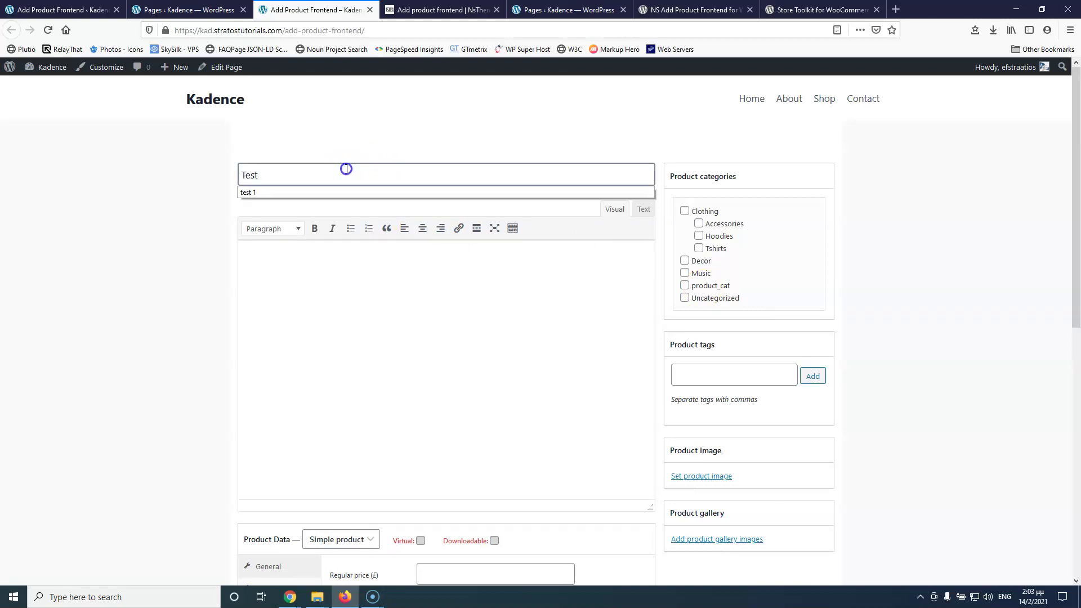
text( 10)
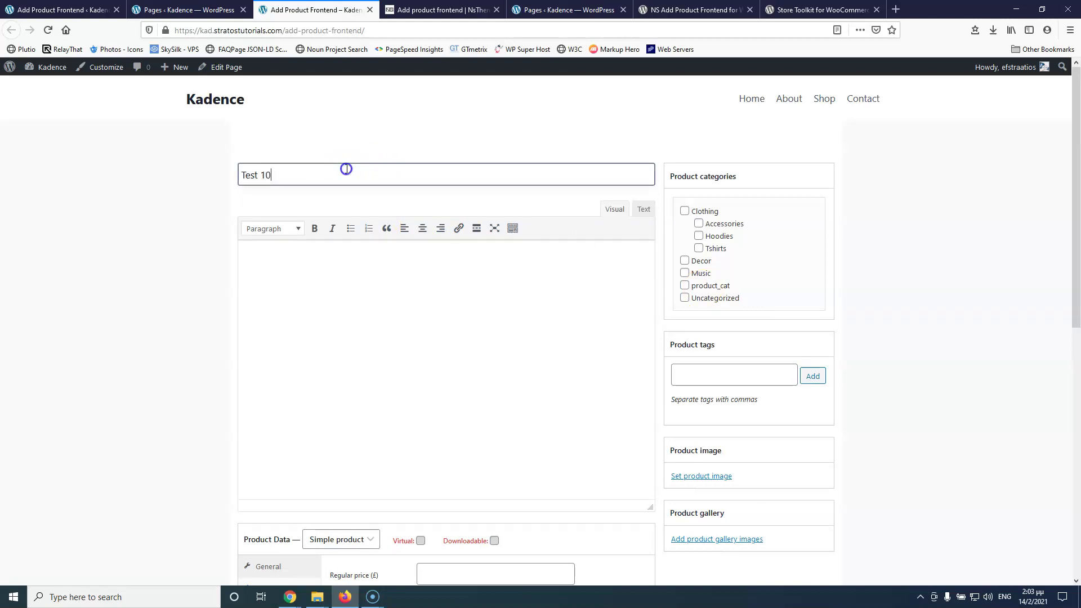
click(349, 280)
text(test)
click(685, 261)
Set the product's regular price to 20 and its sale price to 15.
scroll(163, 323, down, 6)
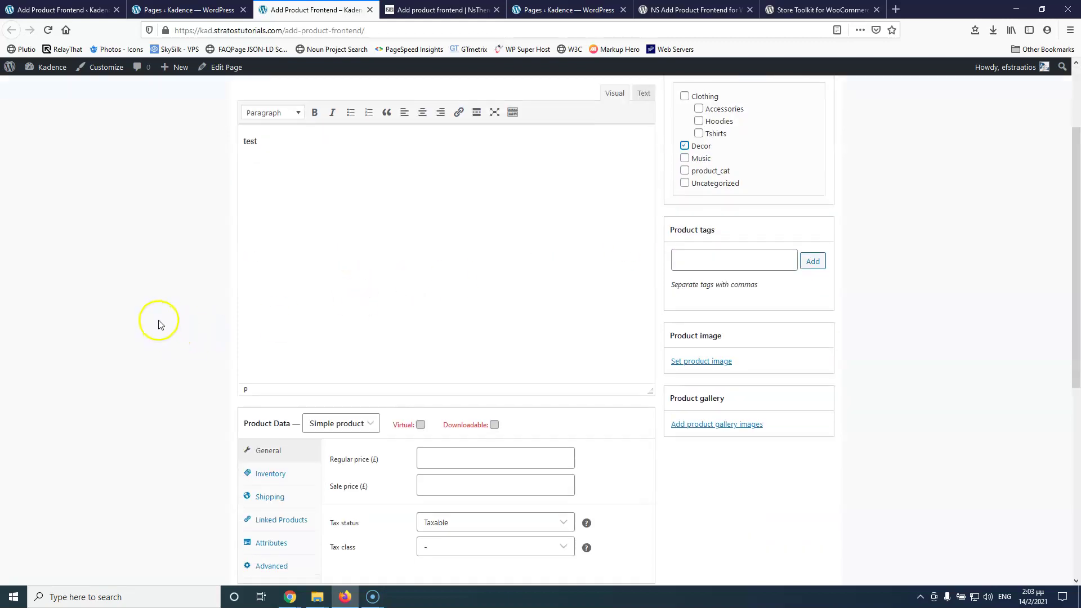
click(493, 229)
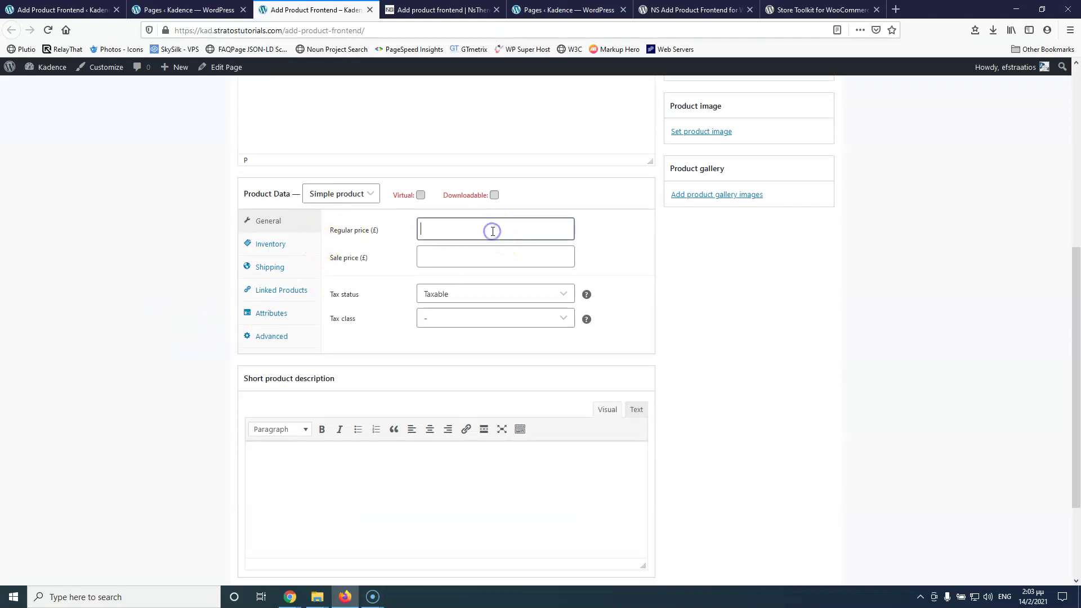
text(20)
click(457, 261)
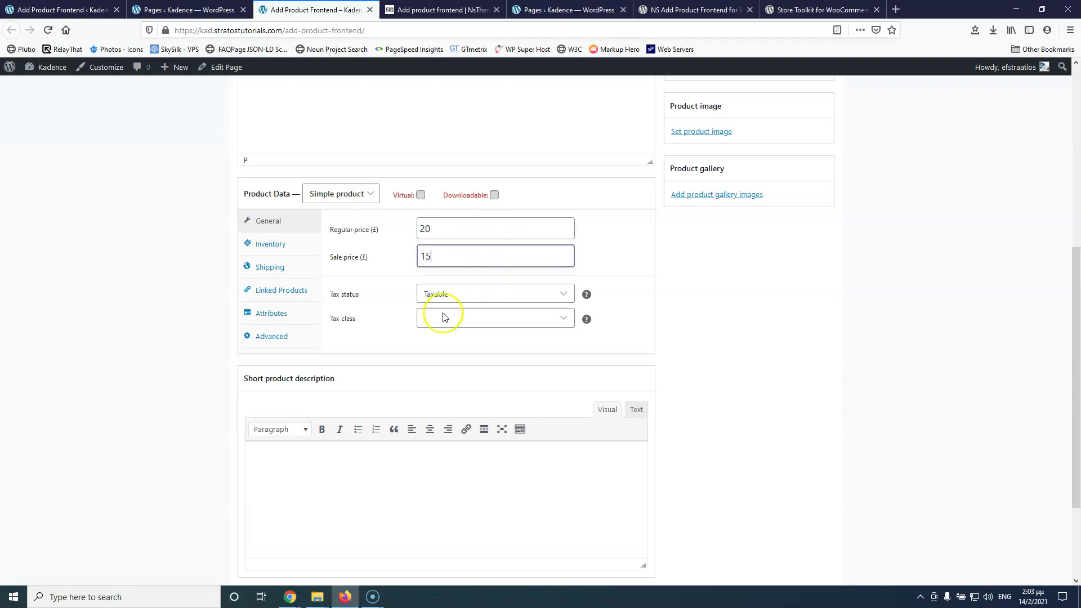
Examine the inventory, shipping and attribute settings in the new product's data section.
click(271, 247)
click(269, 290)
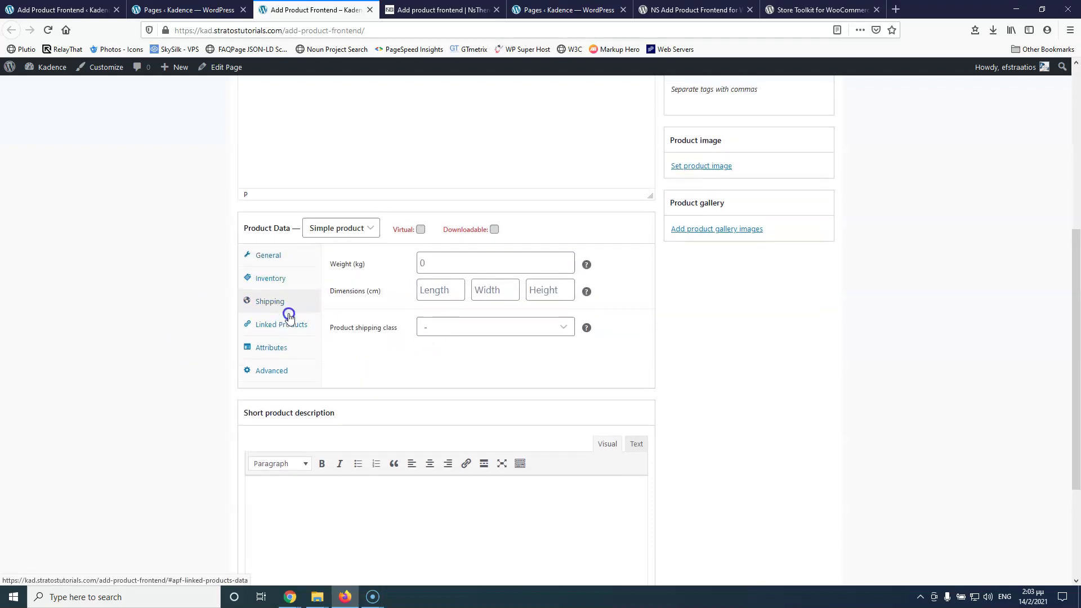
click(274, 353)
Set support-3.png from the media library as the product image and submit the product.
scroll(800, 296, up, 3)
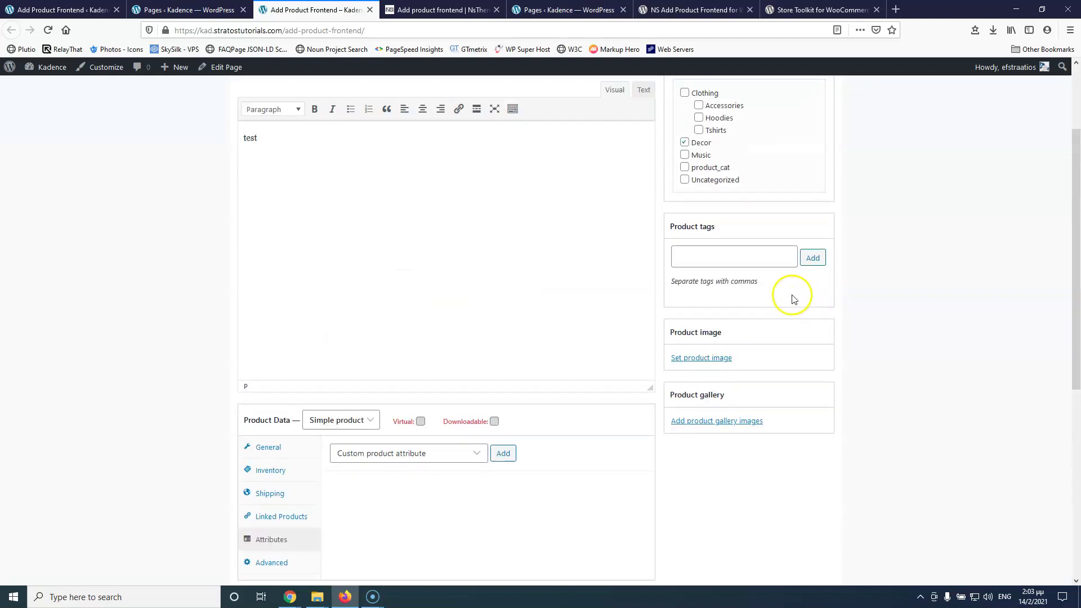
click(699, 358)
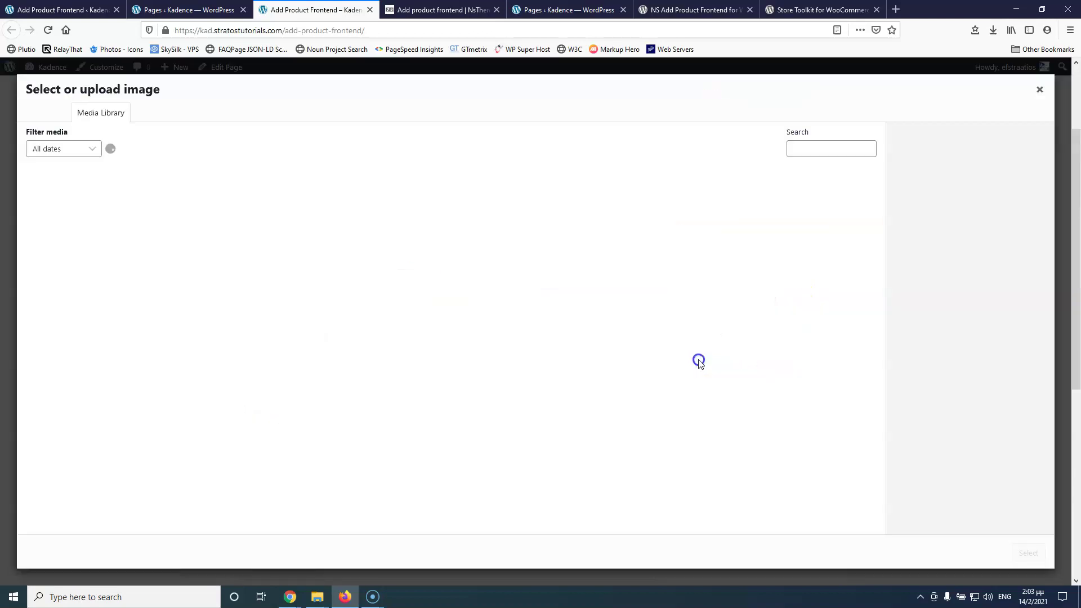
click(319, 230)
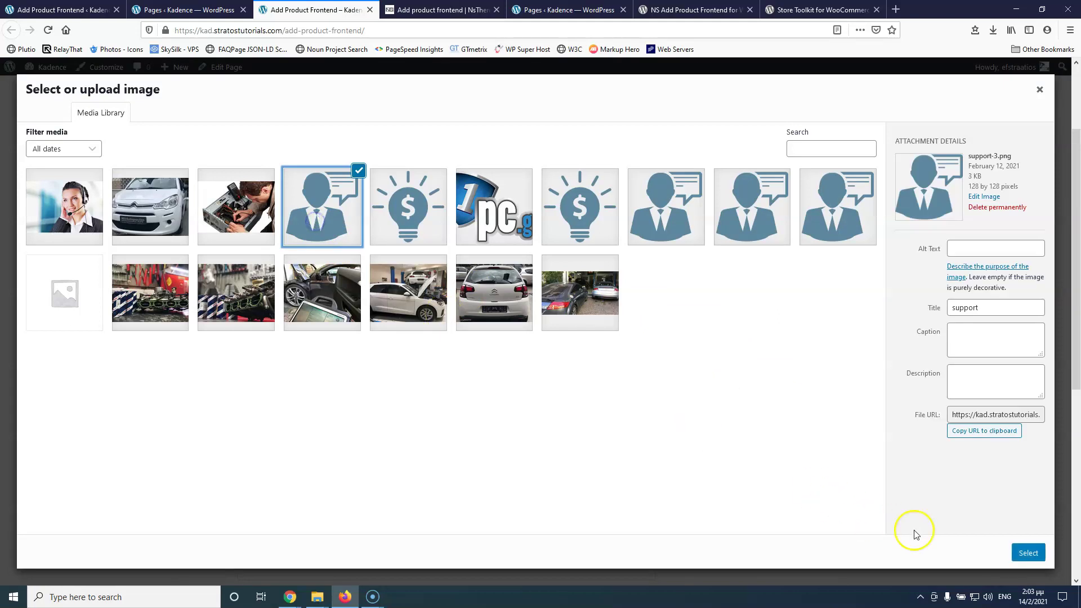
click(1021, 550)
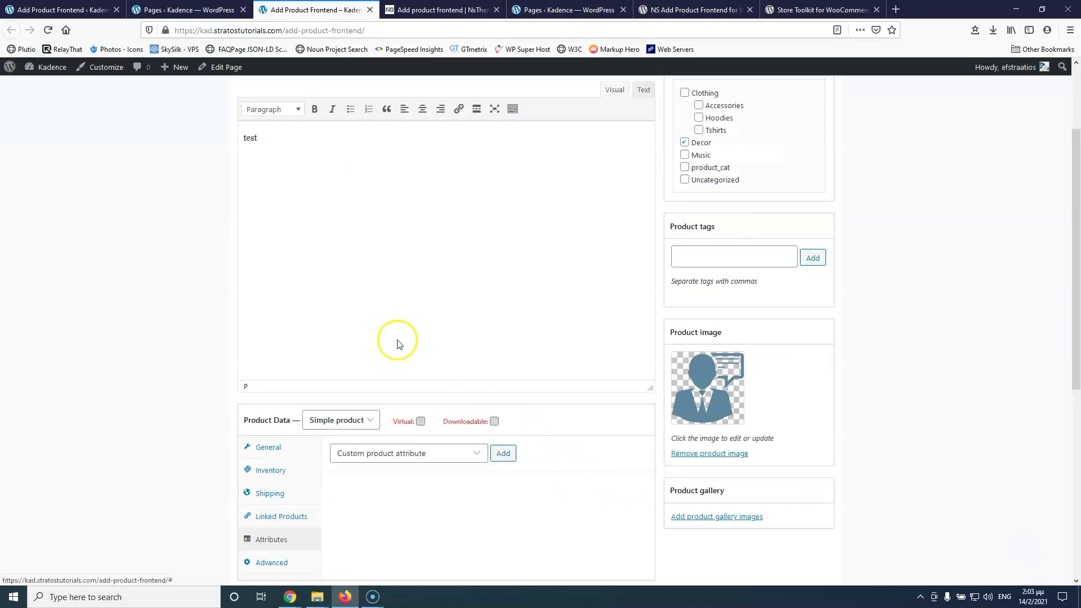
scroll(393, 340, down, 5)
click(250, 479)
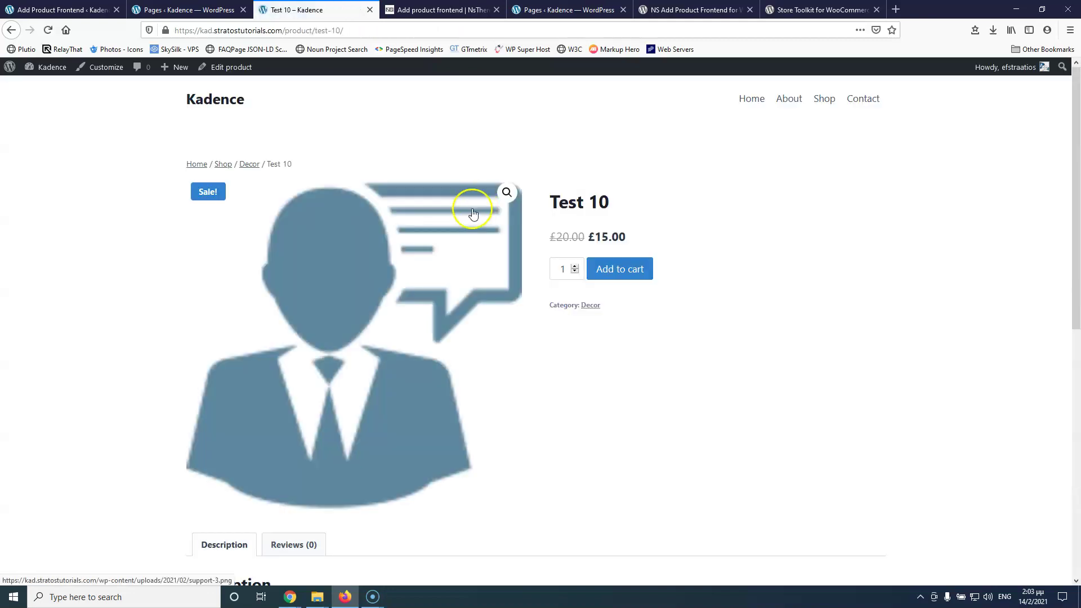
Return to the site's admin dashboard tab and view the list of all products.
click(93, 9)
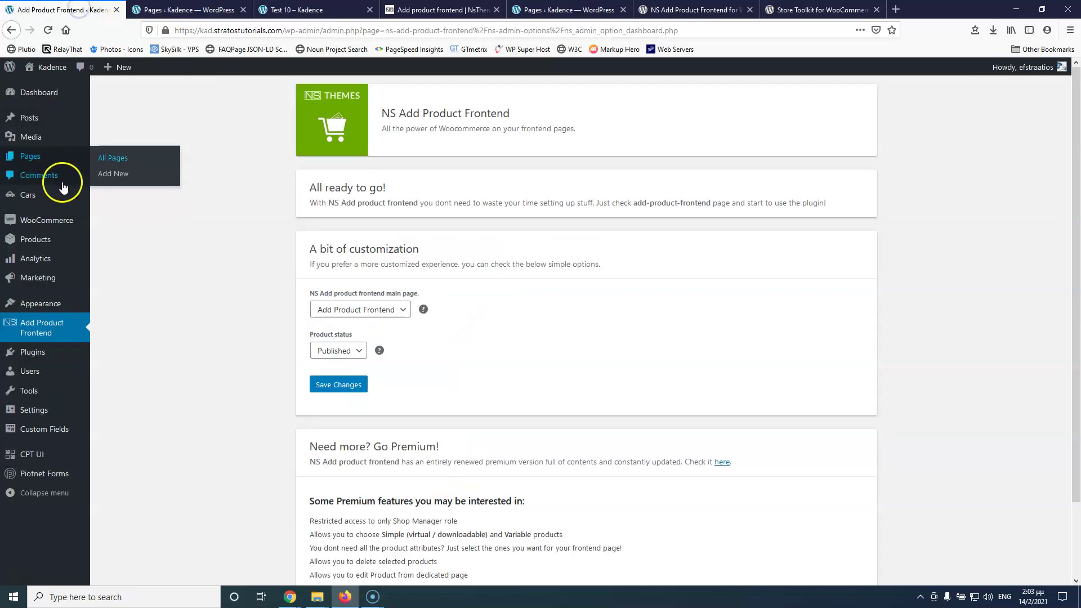
mouse_move(38, 246)
click(115, 247)
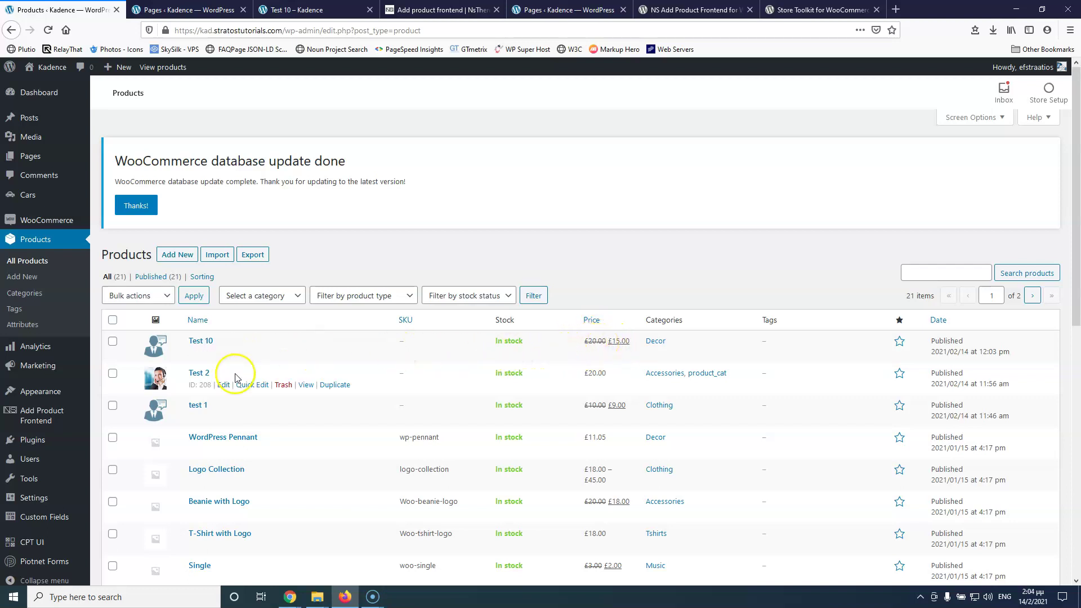
Look through the product list and open the site's list of installed plugins.
scroll(45, 501, down, 5)
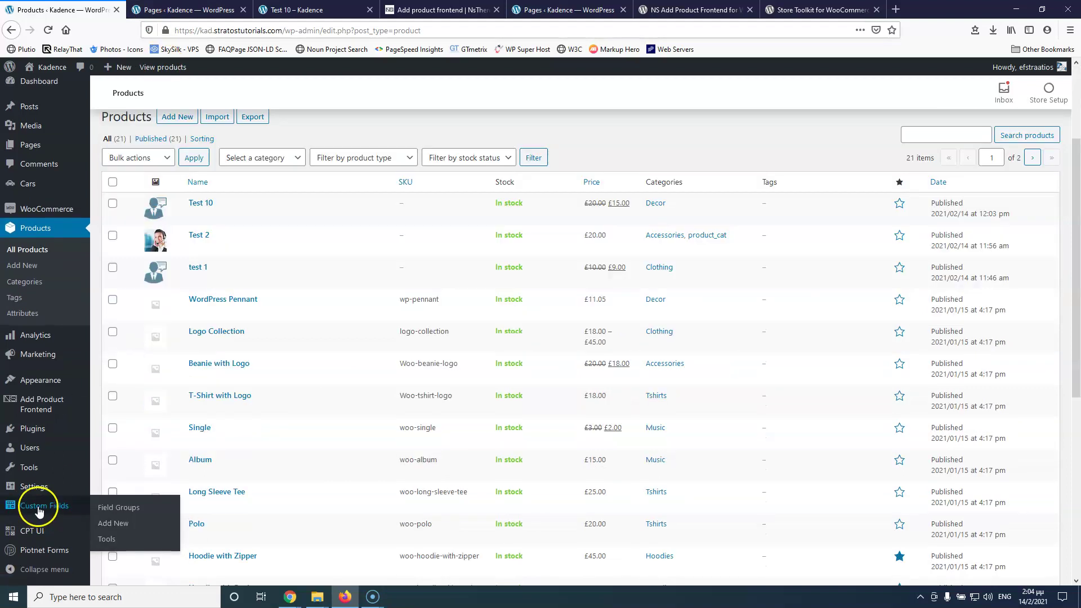
mouse_move(43, 436)
click(117, 431)
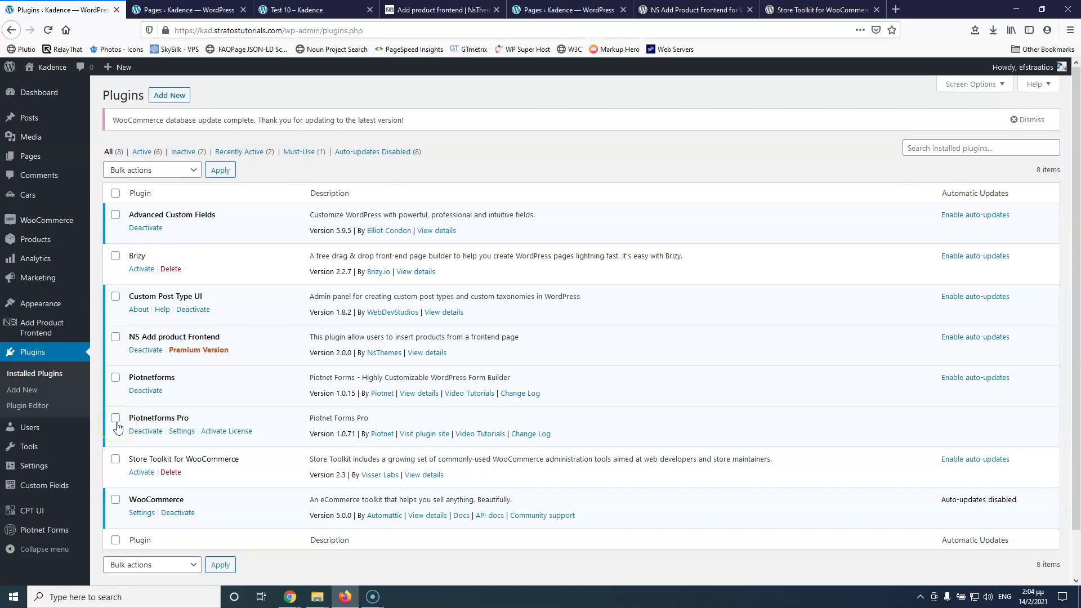
Create and publish a new Piotnet form titled "Add product", correcting the title's spelling and updating the form.
mouse_move(34, 530)
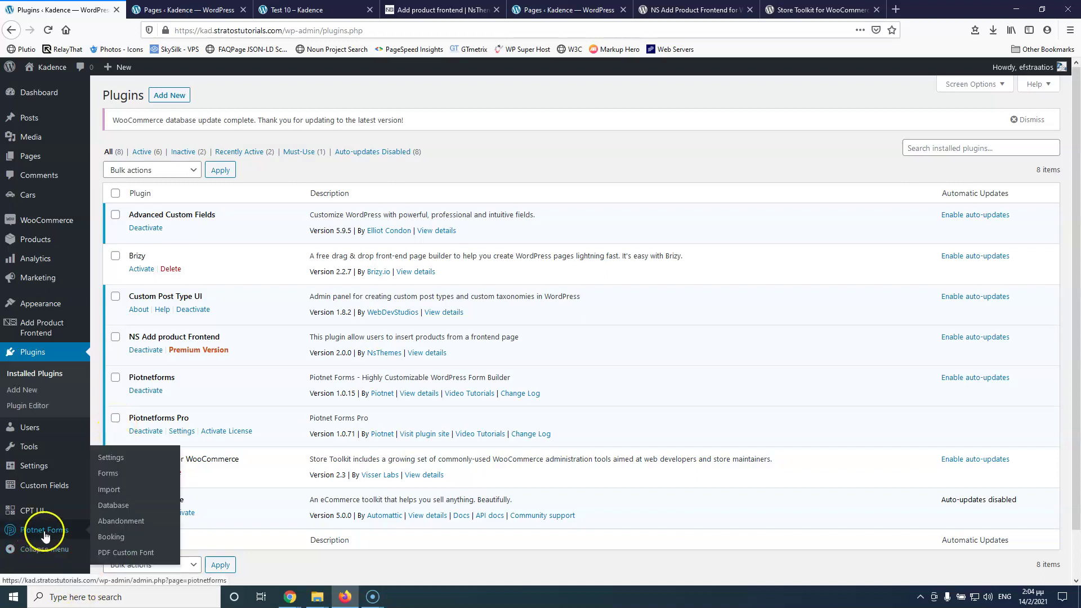
click(115, 478)
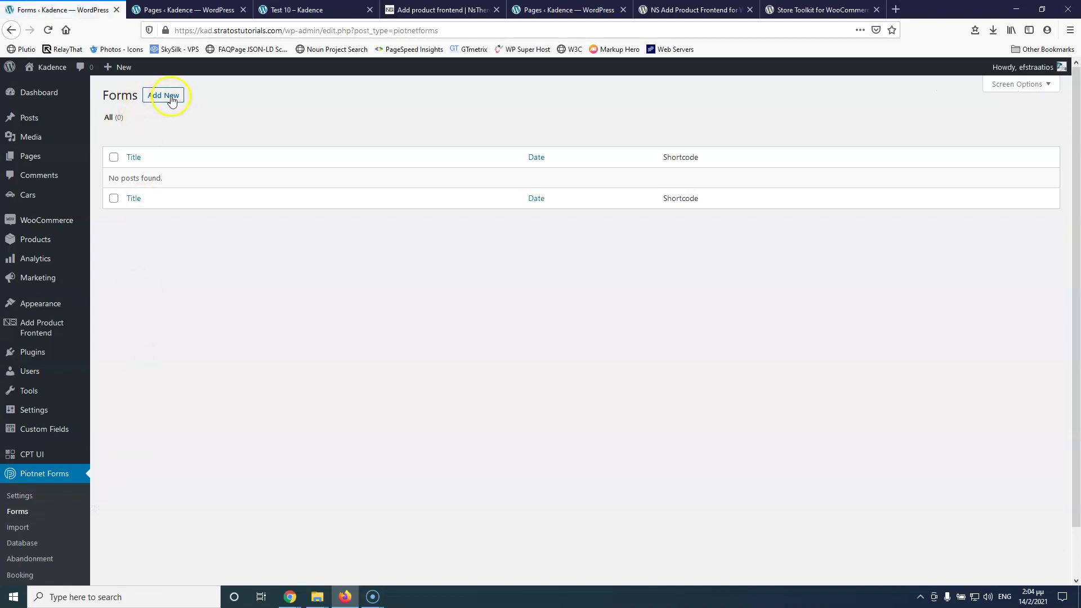
click(171, 97)
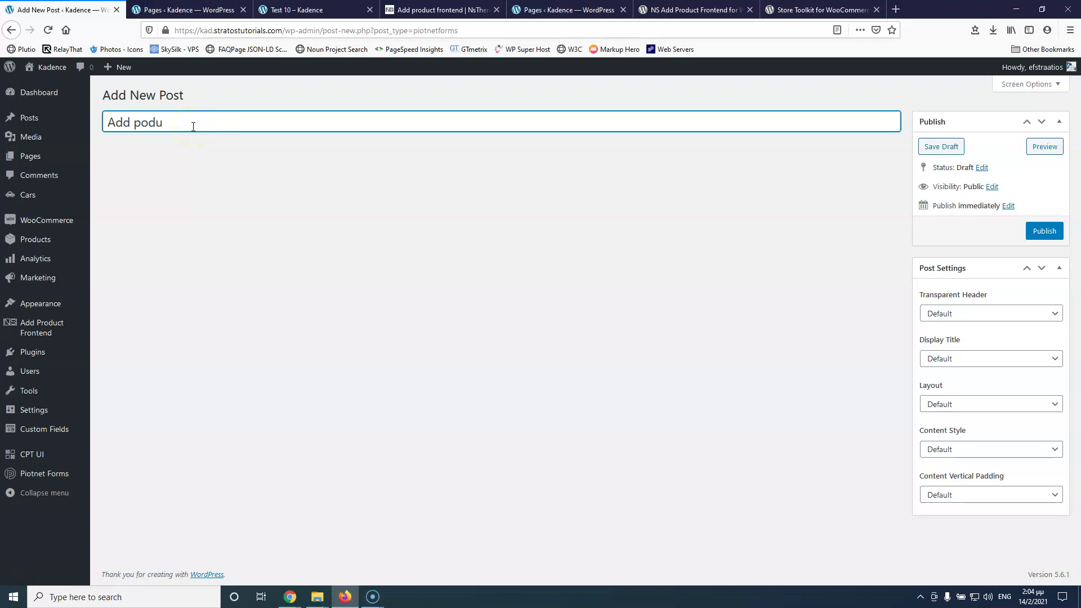
text(t)
click(1045, 231)
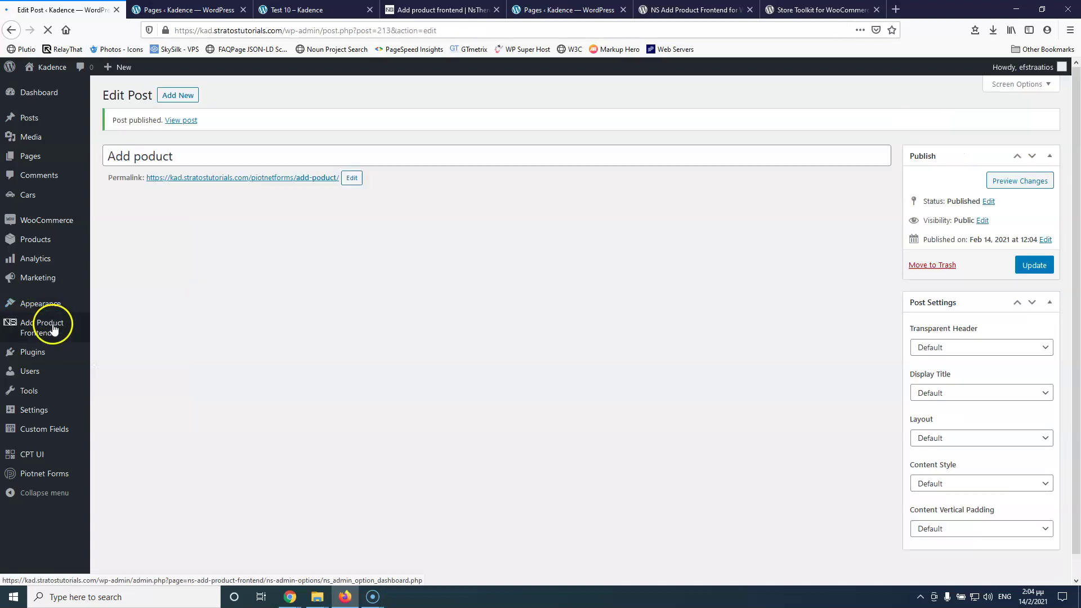
click(140, 157)
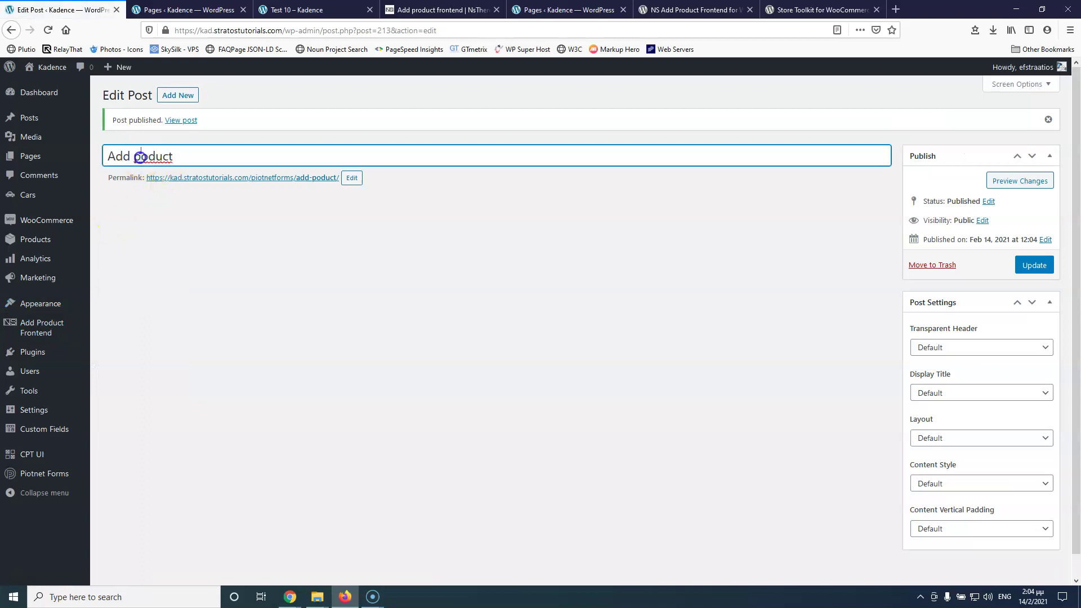
click(1051, 265)
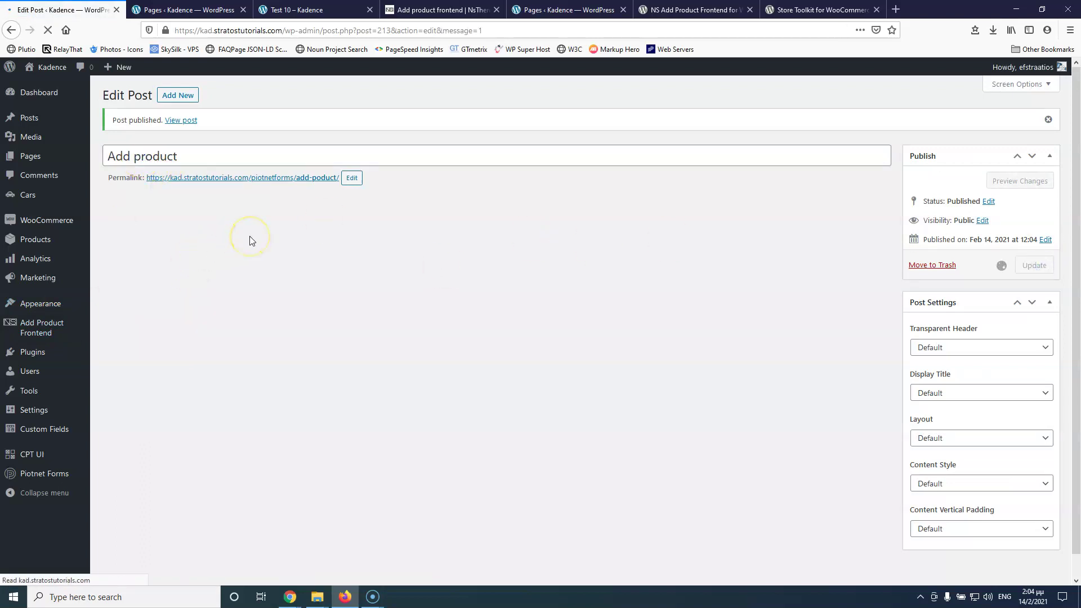
Copy the Add product form's shortcode from the Piotnet forms list and open the form for editing with Piotnet Forms.
mouse_move(73, 479)
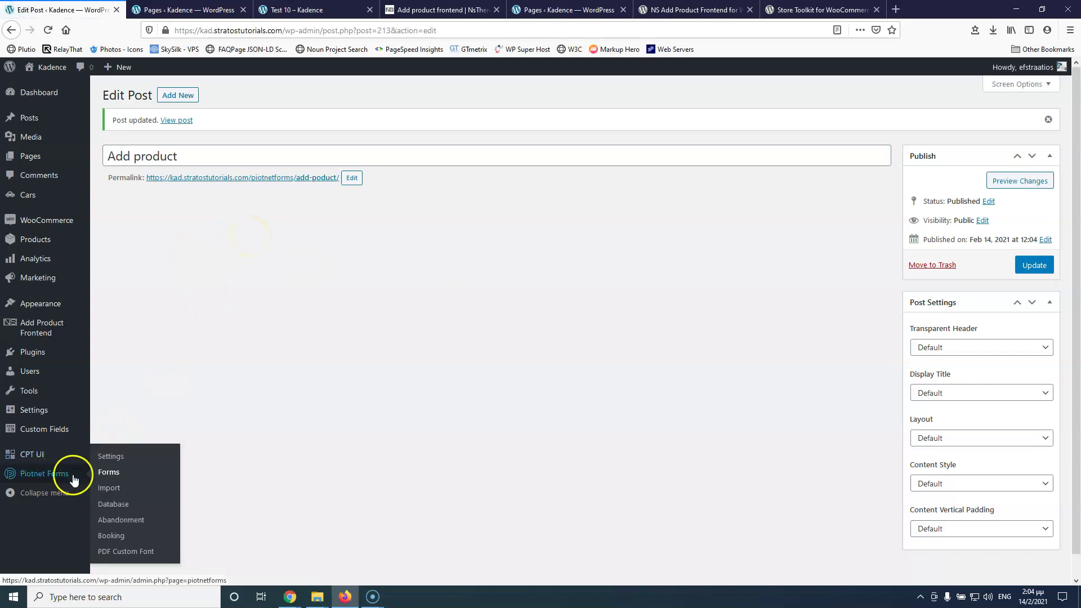
click(106, 474)
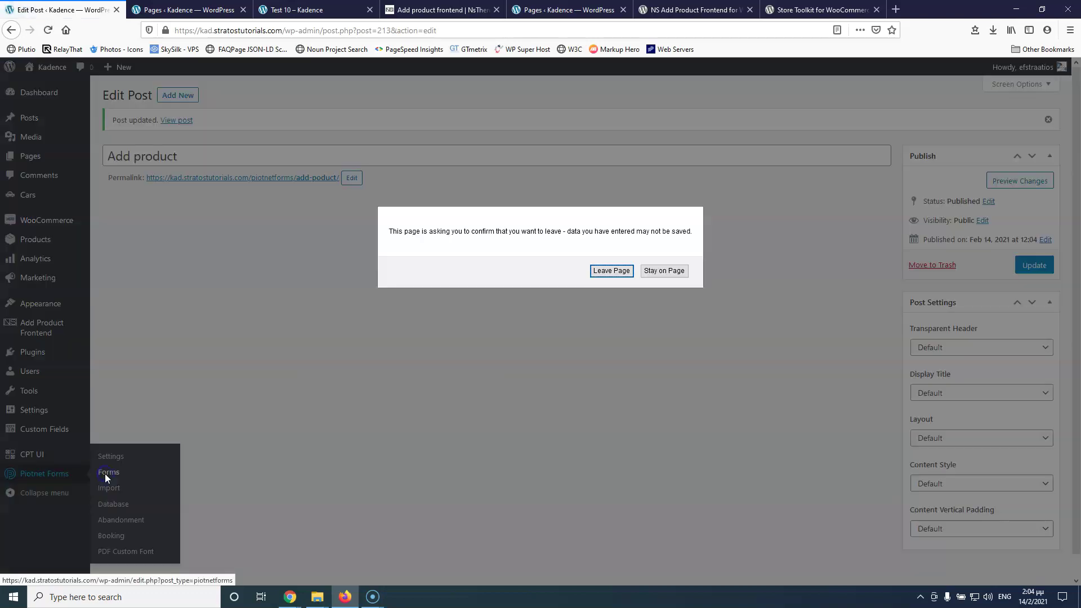
click(601, 272)
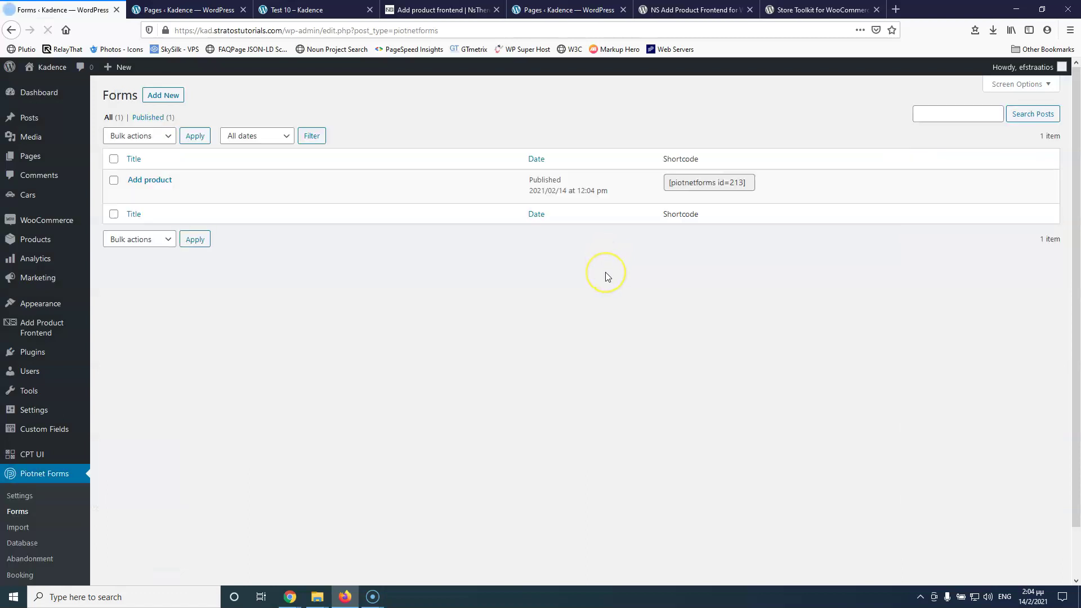
click(674, 181)
drag(673, 181, 747, 183)
key(ctrl+c)
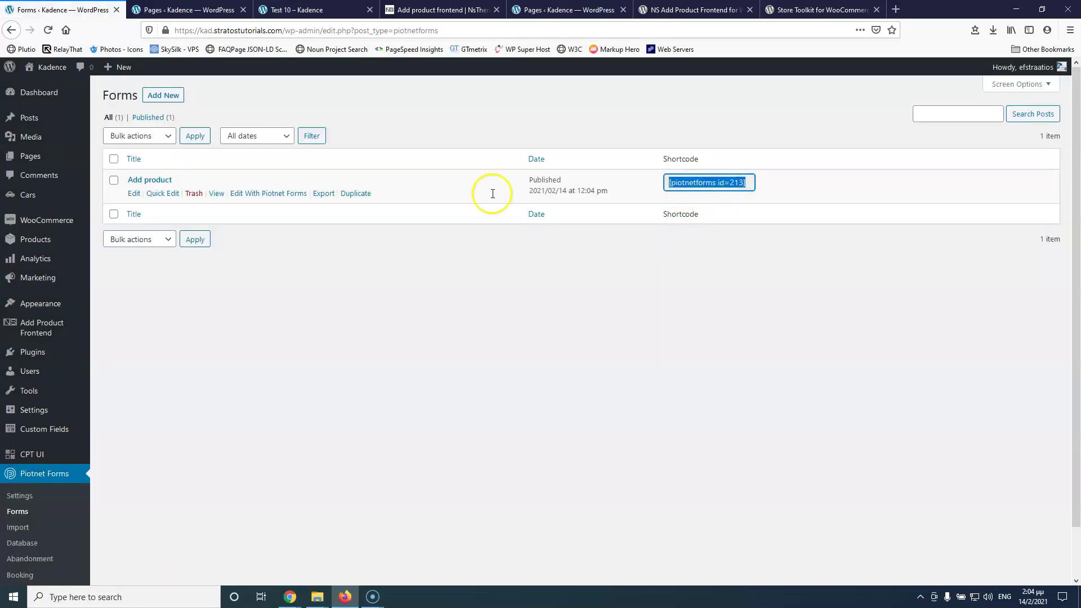
click(270, 196)
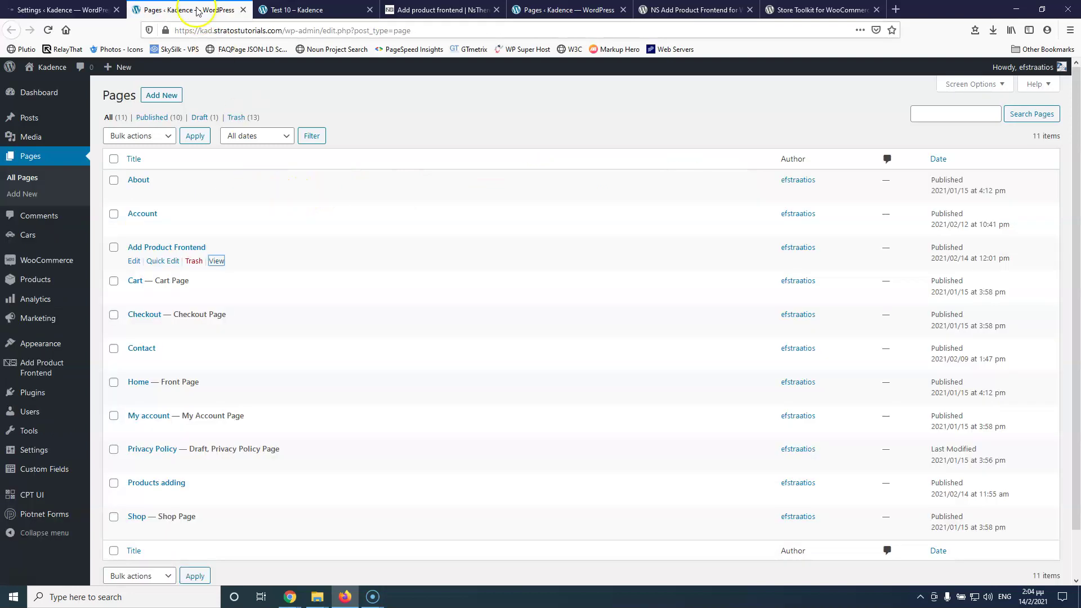
Create a new site page titled "test" in the Pages tab and paste the form's shortcode into its content.
click(189, 9)
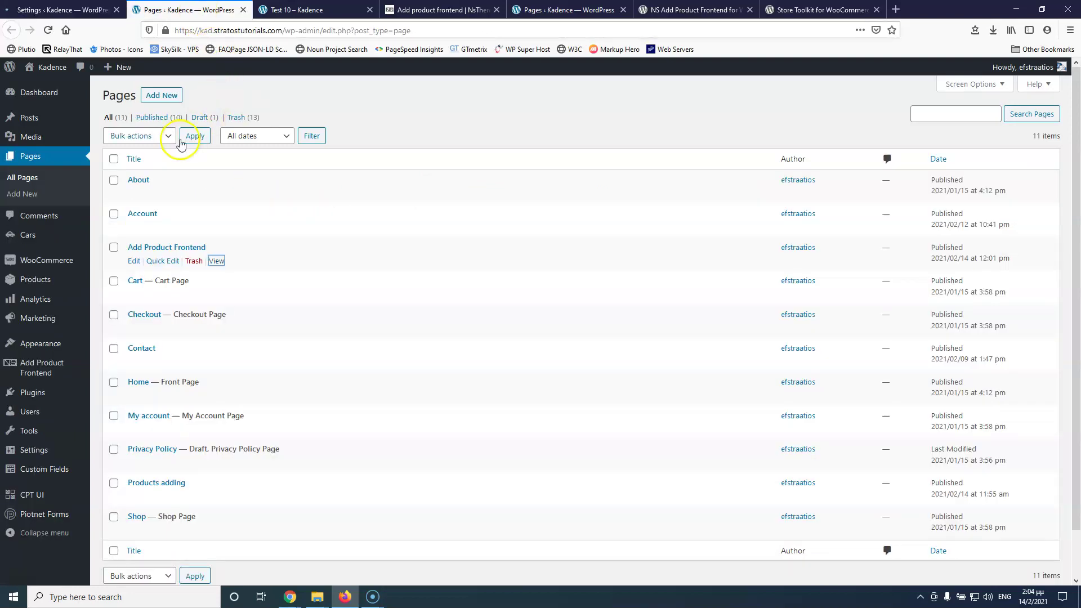
click(162, 95)
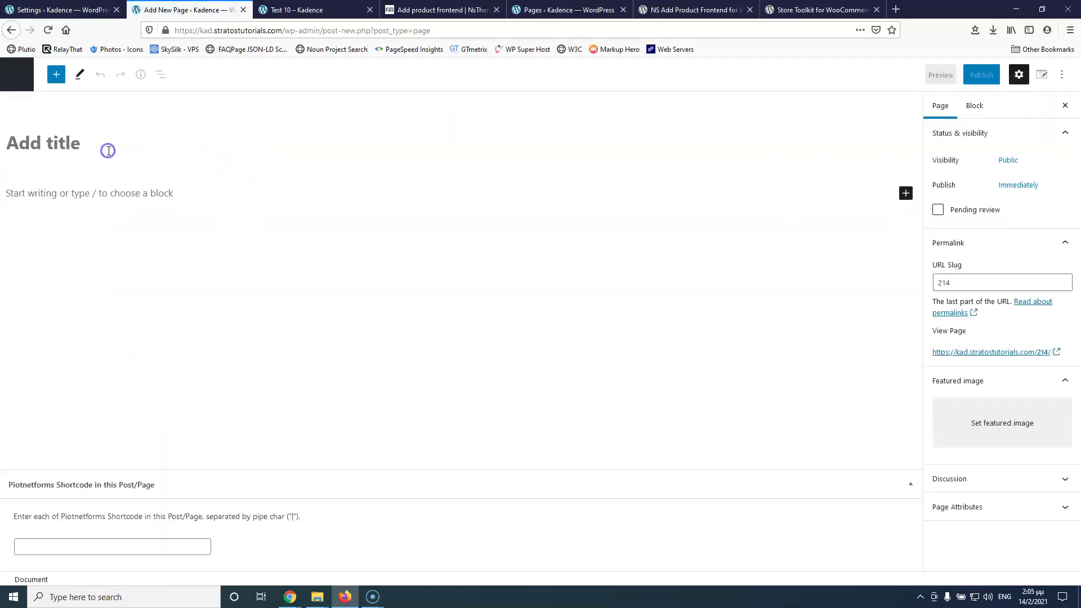
text(e)
key(BackSpace)
text(te)
click(118, 197)
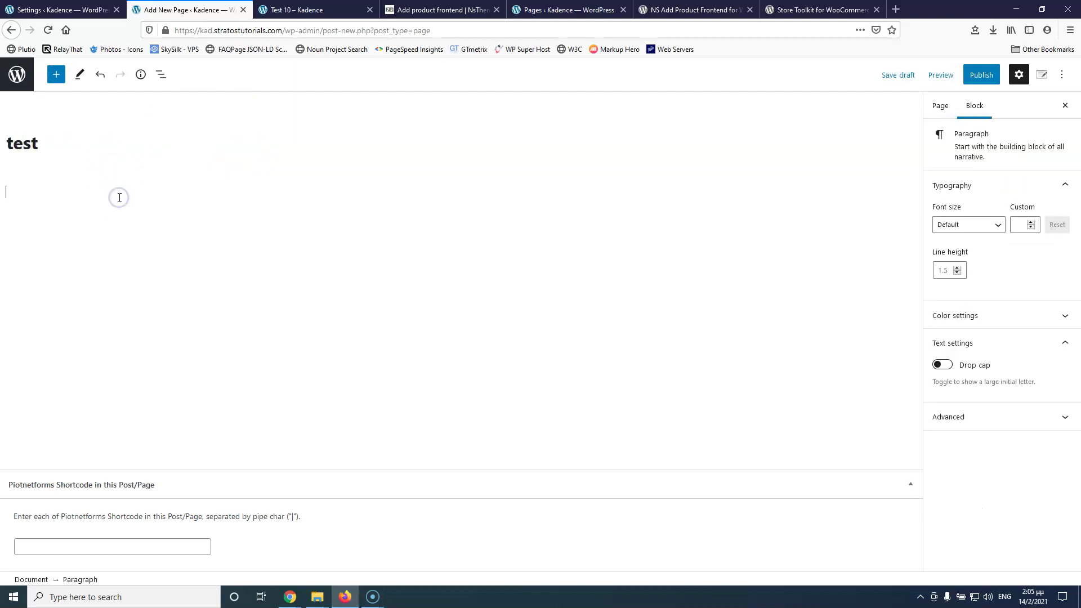
key(ctrl+v)
Publish the test page and view it on the site.
click(981, 75)
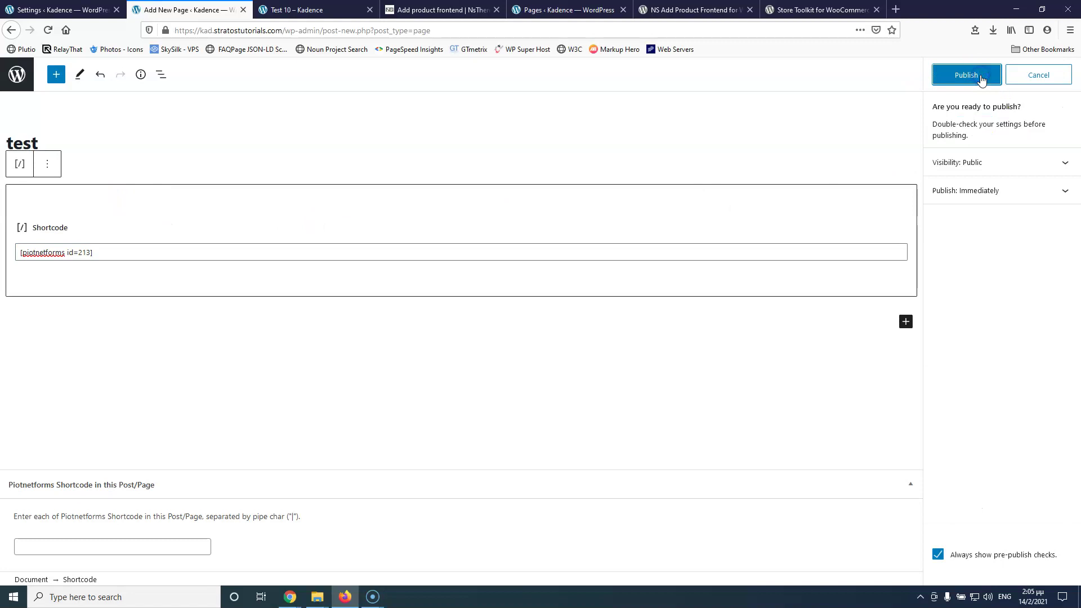
click(982, 76)
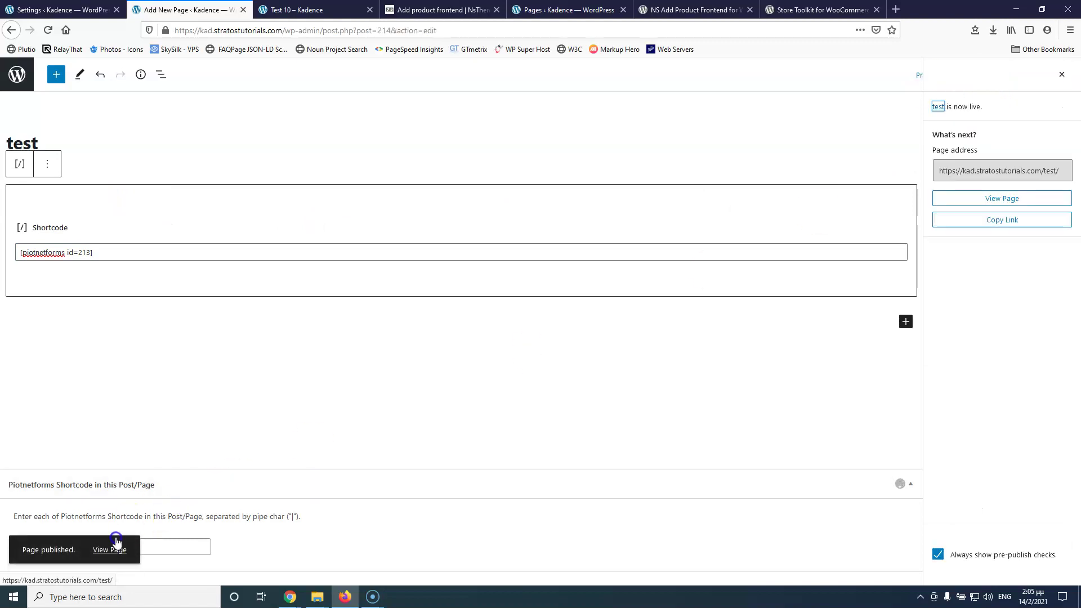
click(109, 550)
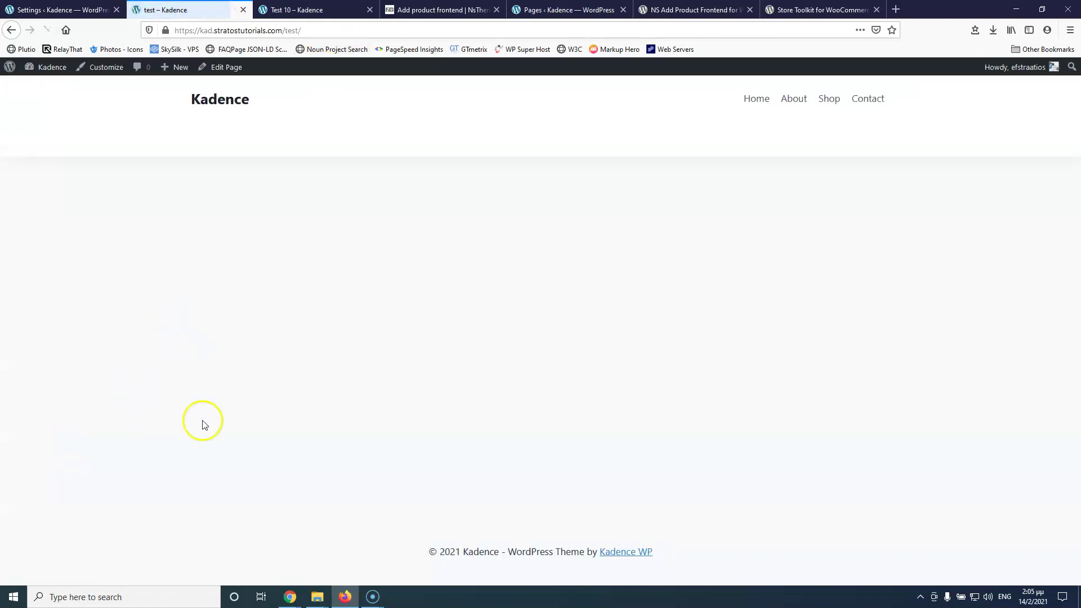
Return to the Piotnet form editor and add a section to the form with a field inside it.
click(56, 9)
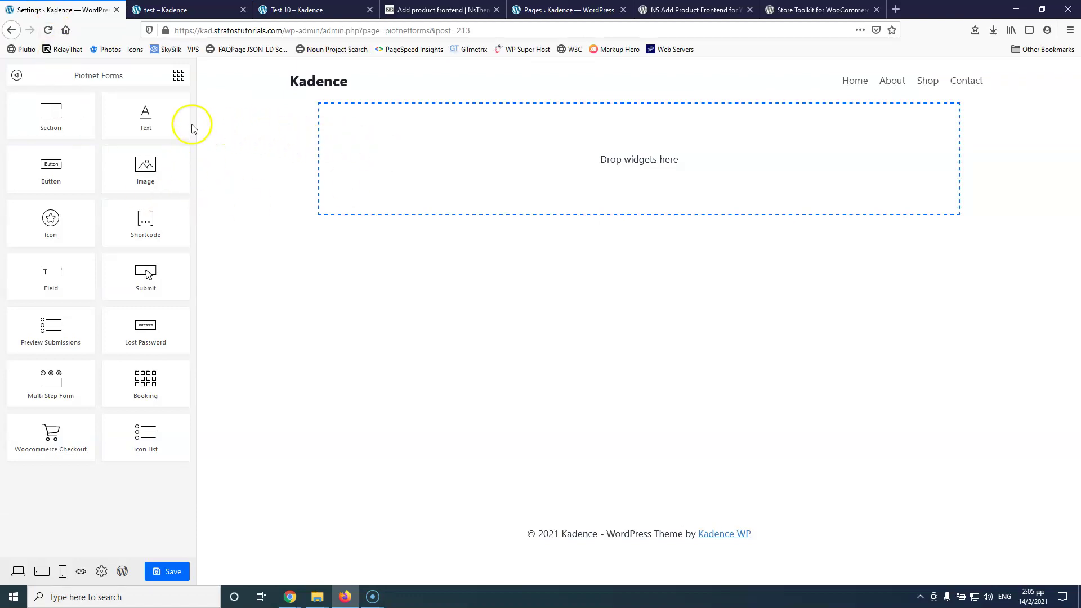
drag(50, 113, 558, 160)
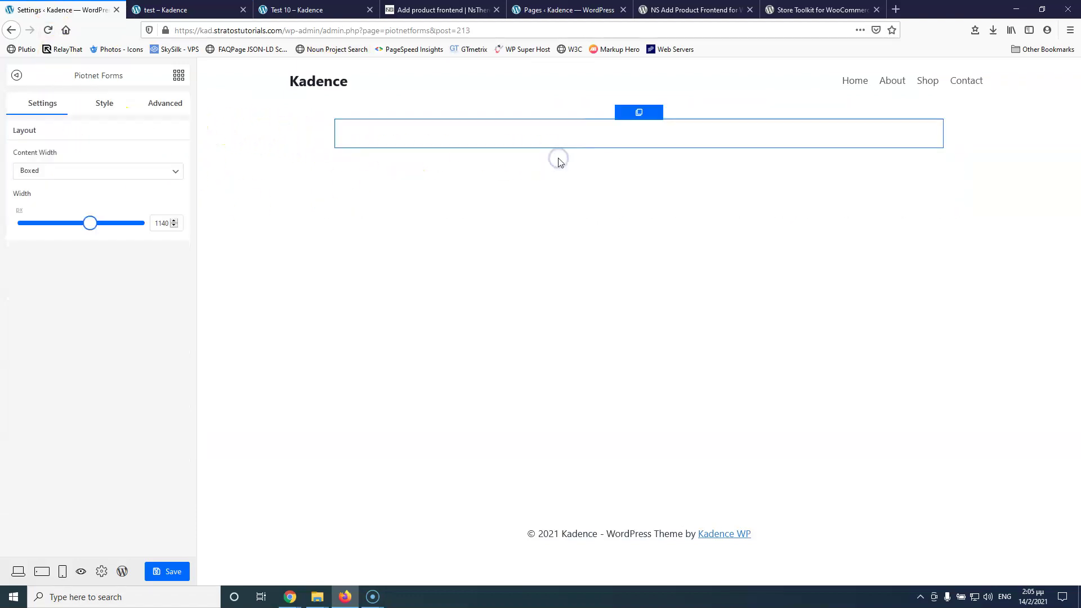
click(178, 76)
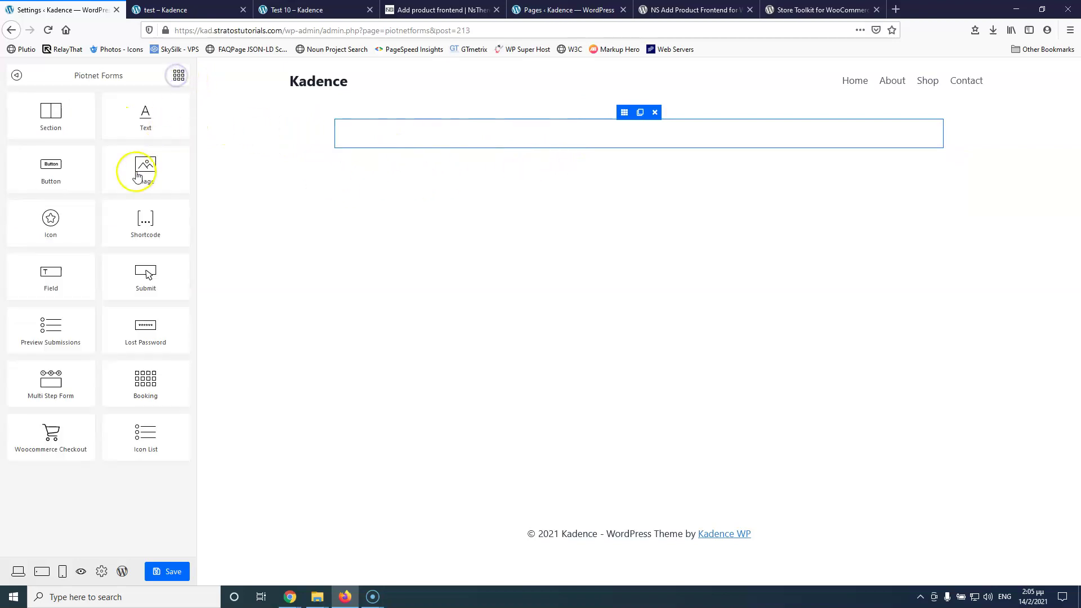
drag(48, 278, 587, 144)
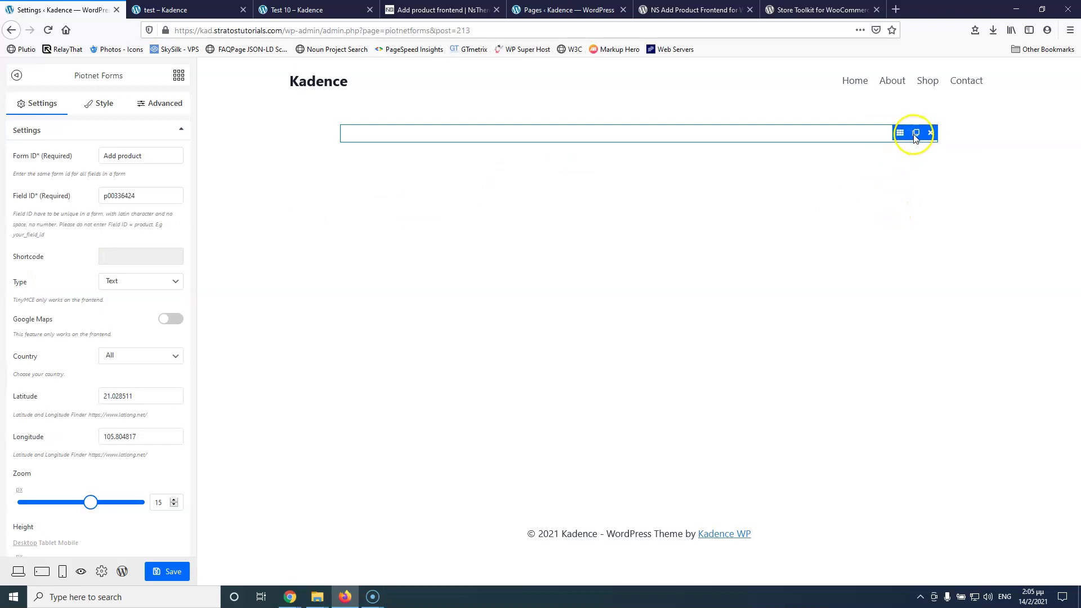
Duplicate the field four times so the section holds five fields.
click(915, 134)
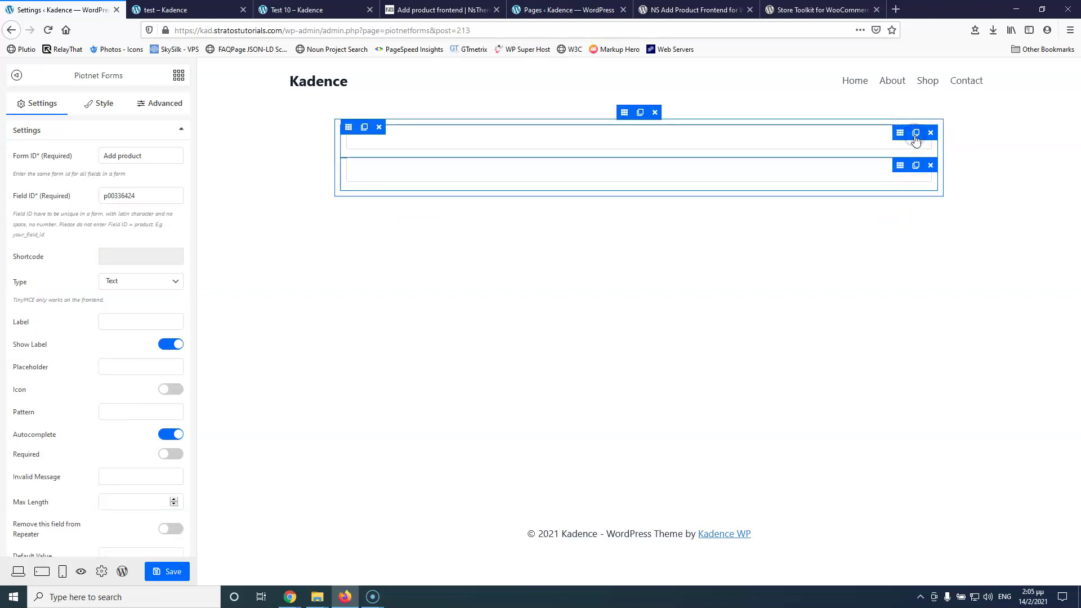
click(916, 166)
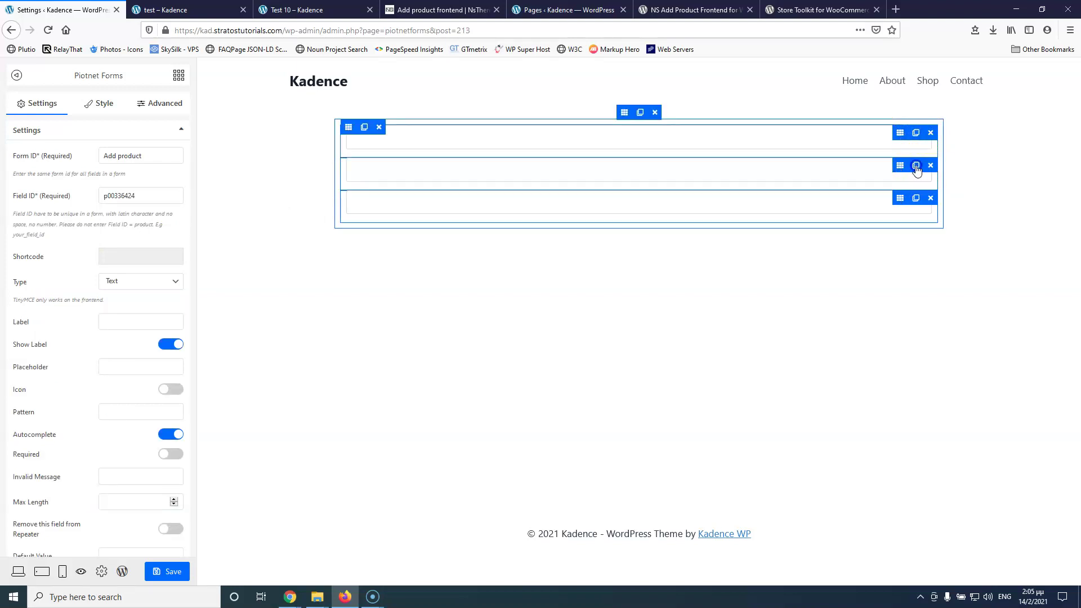
click(916, 198)
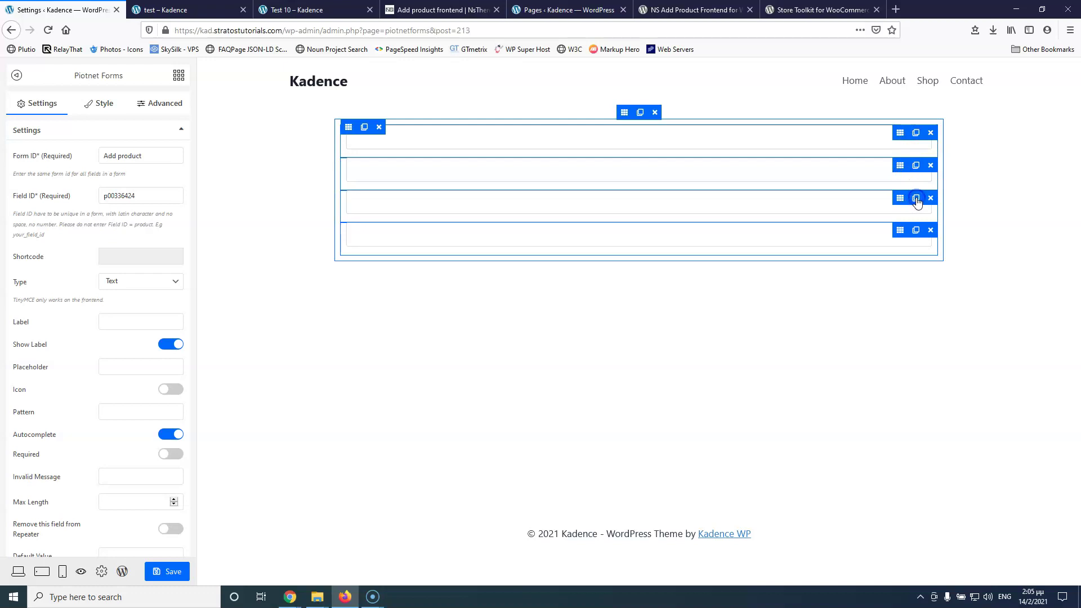
click(915, 232)
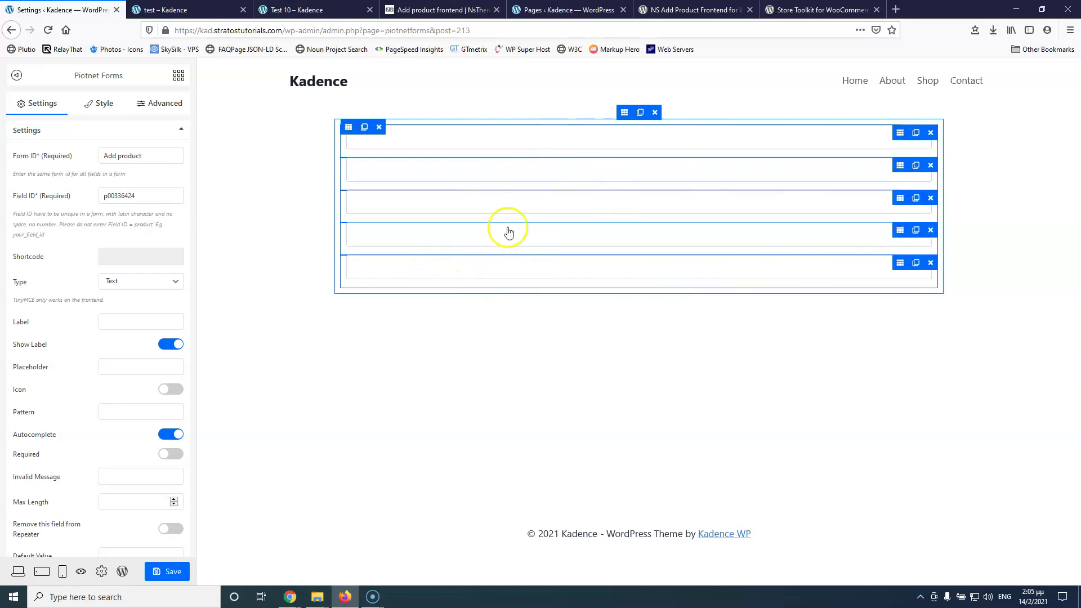
Set both the field ID and the label of the first form field to "Title".
click(502, 137)
drag(137, 198, 45, 197)
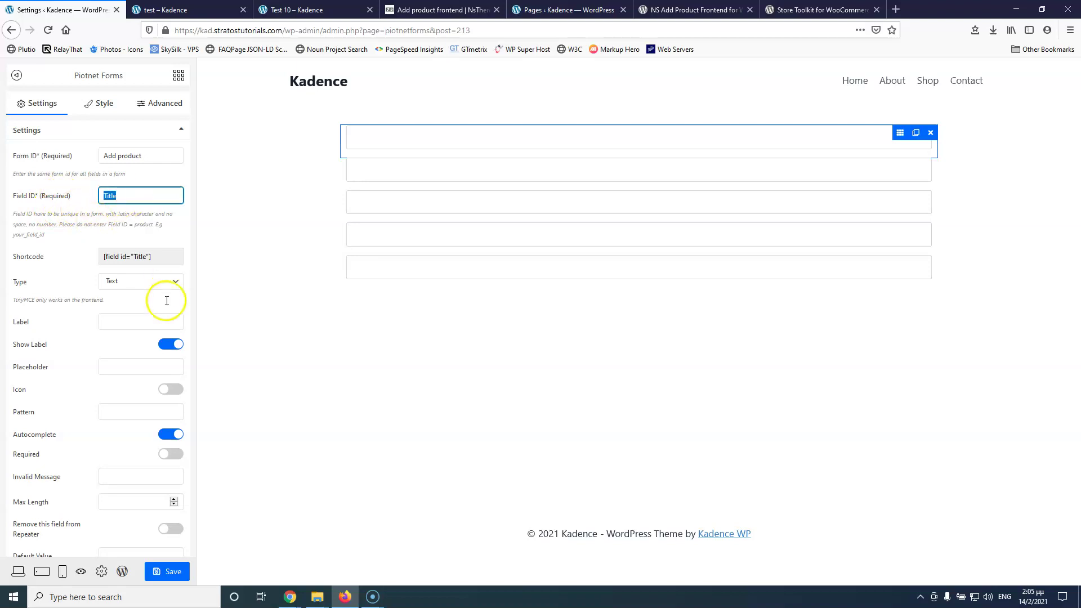
click(137, 321)
text(Title)
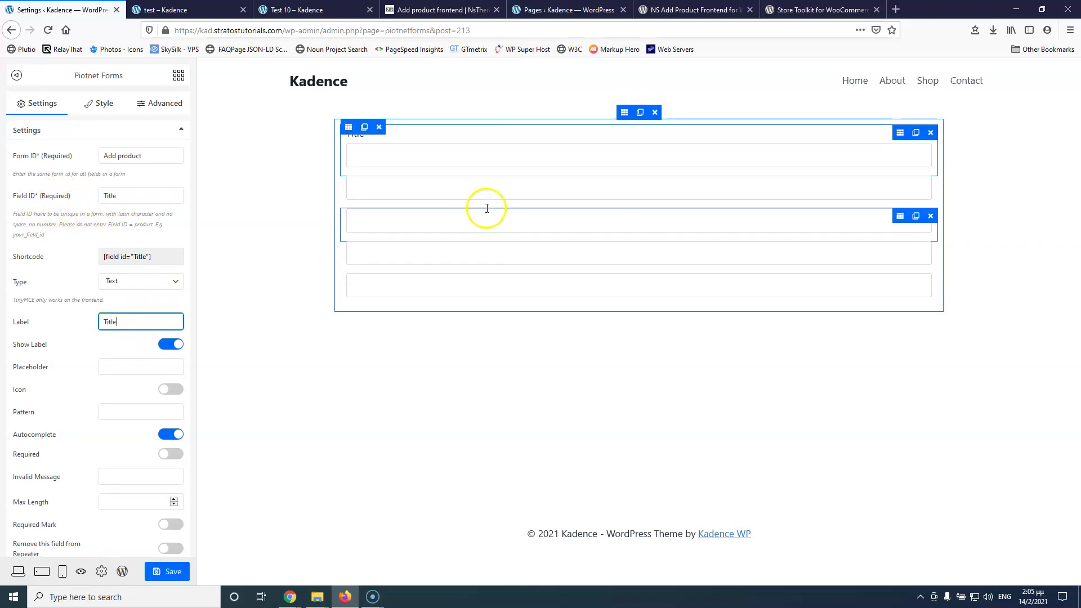
Give the second form field the ID and label "Description" and make it a Textarea field.
click(562, 190)
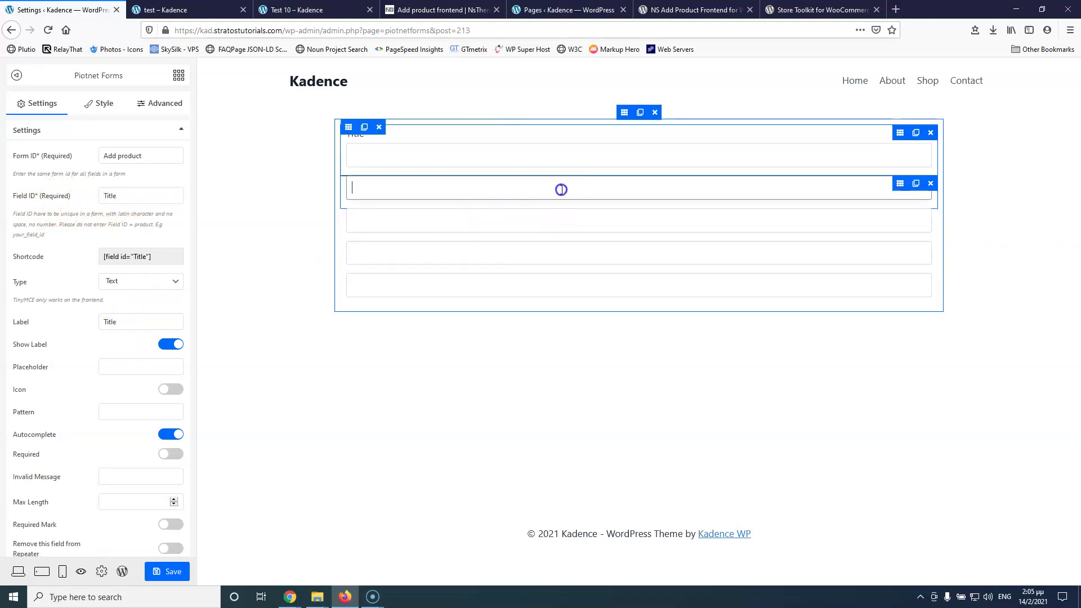
double_click(150, 195)
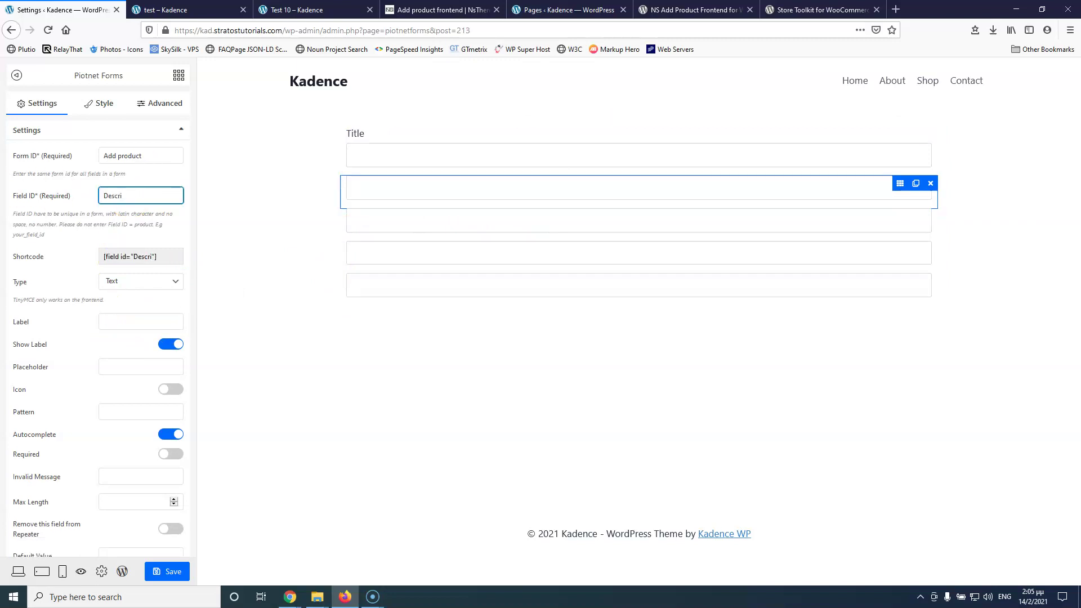
text(Description)
click(75, 197)
key(ctrl+c)
click(121, 321)
key(ctrl+v)
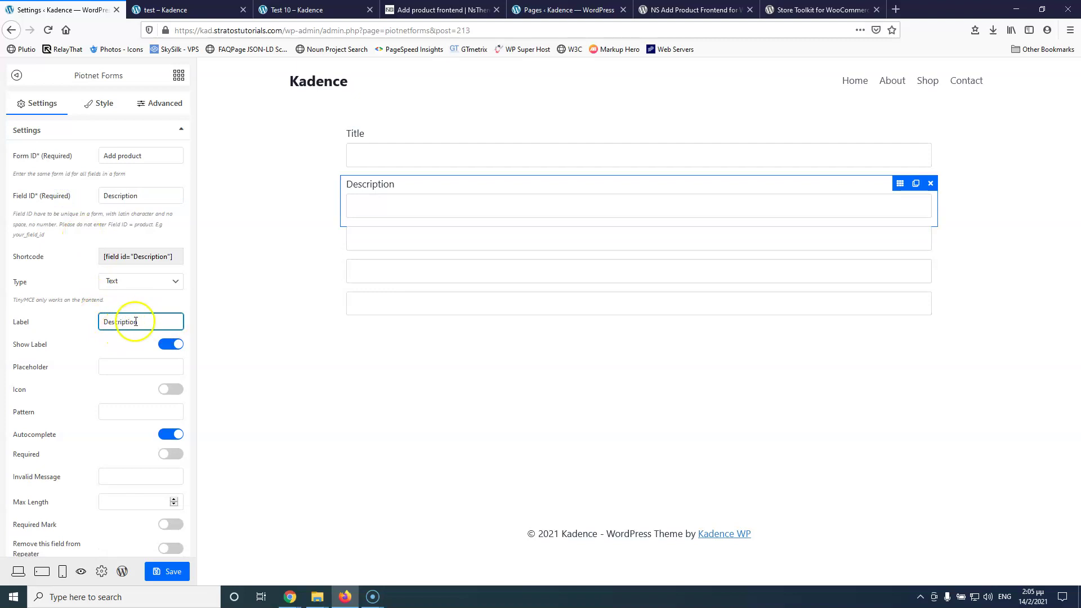
click(138, 281)
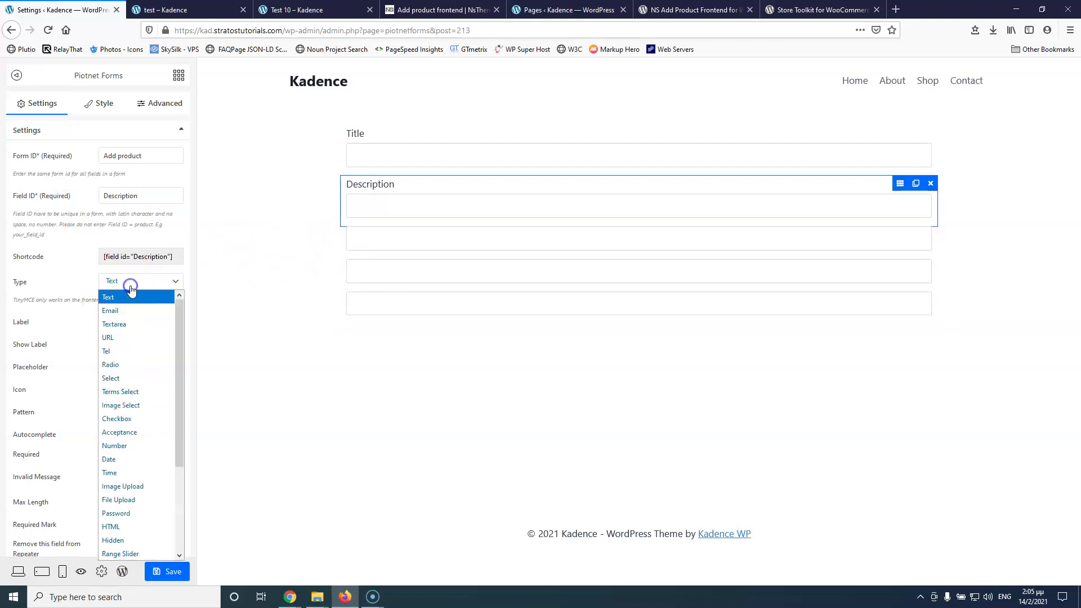
click(131, 325)
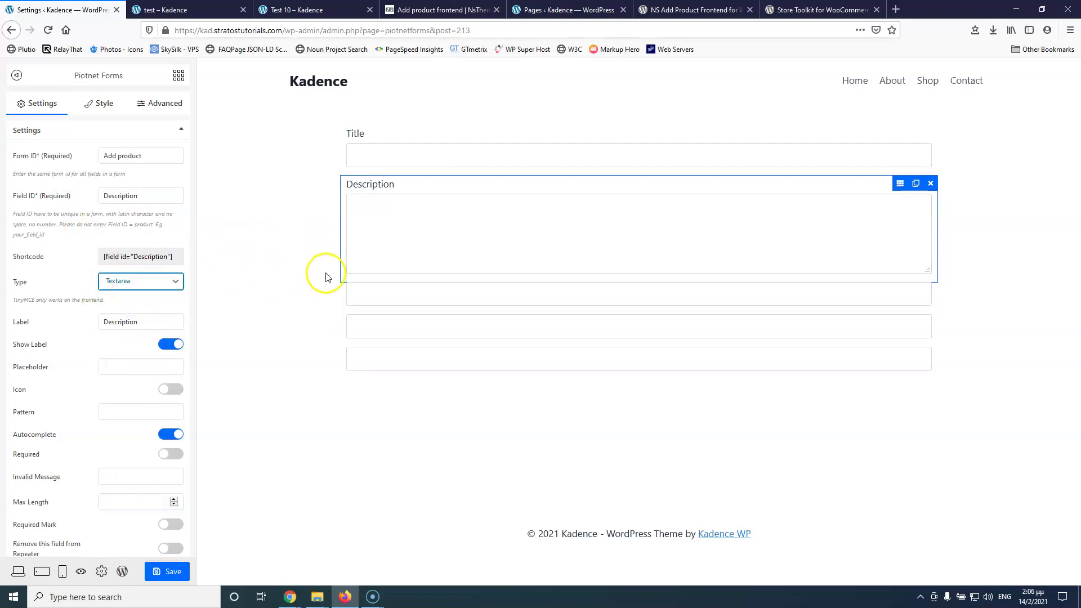
Give the third form field the ID and label "Image" and make it an Image Upload field.
click(408, 298)
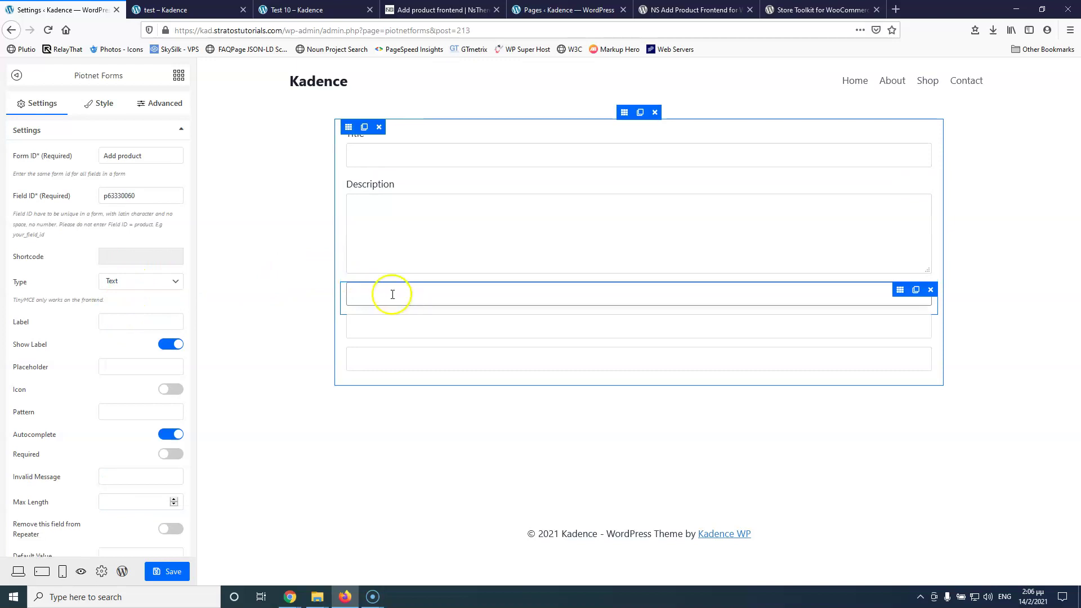
click(35, 197)
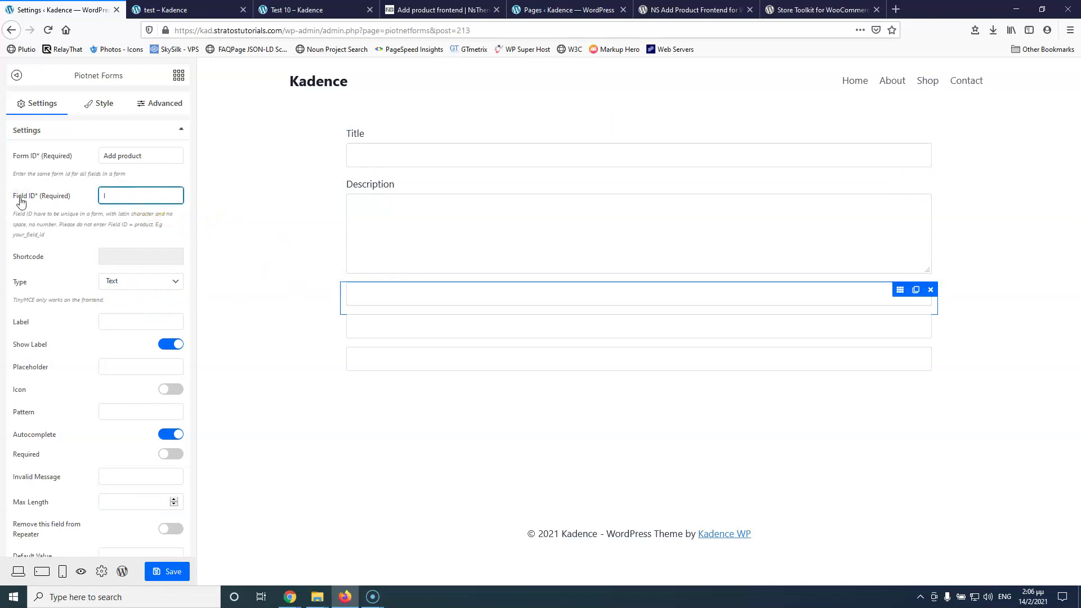
click(147, 196)
click(138, 321)
key(ctrl+v)
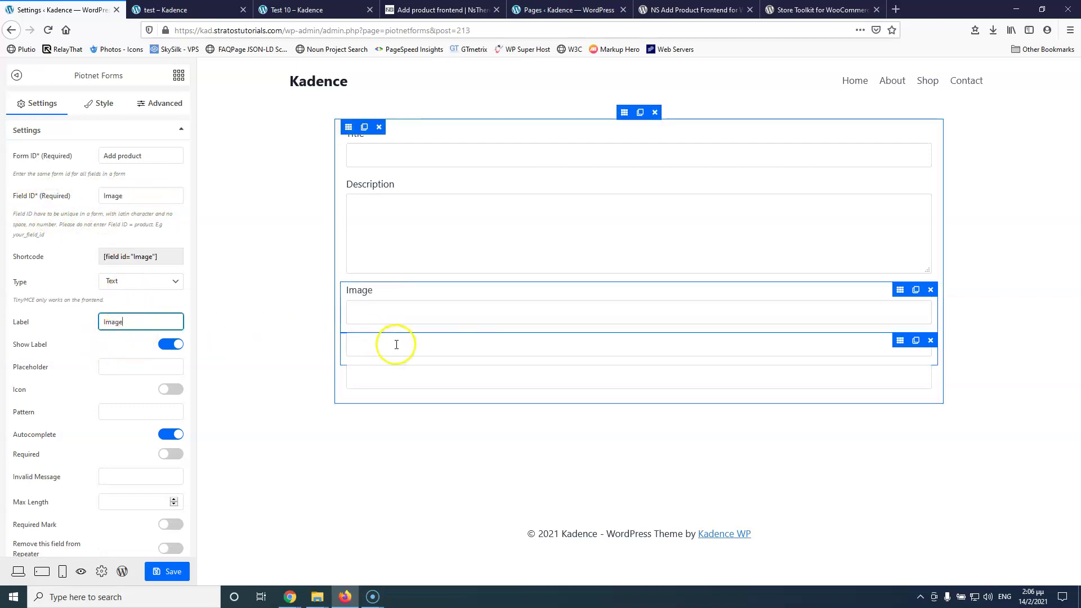
click(115, 286)
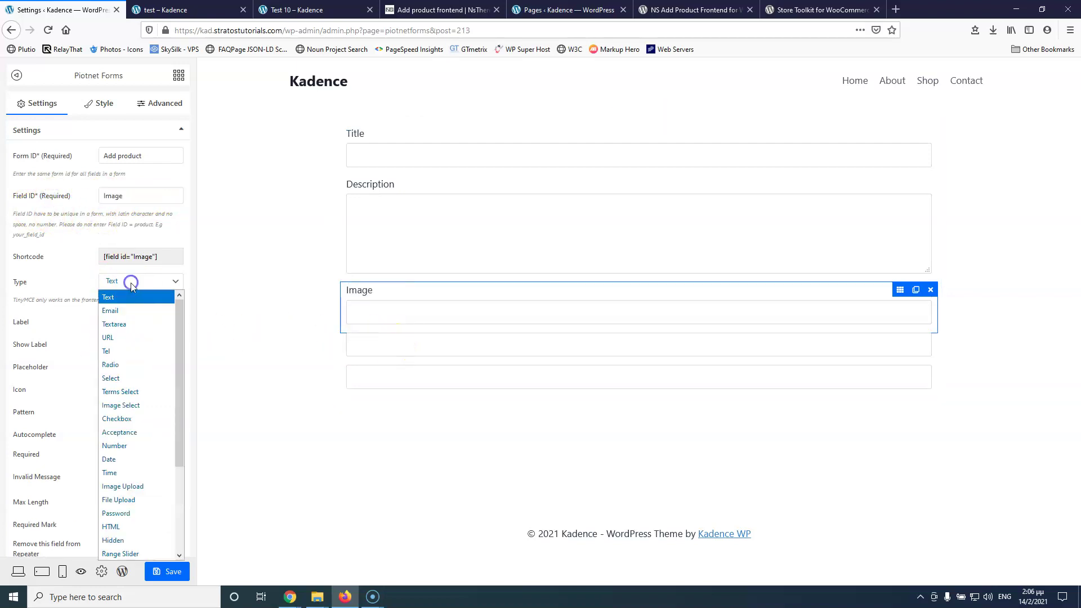
click(139, 487)
Give the fourth form field the ID and label "Category" and make it a Terms Select field.
click(429, 472)
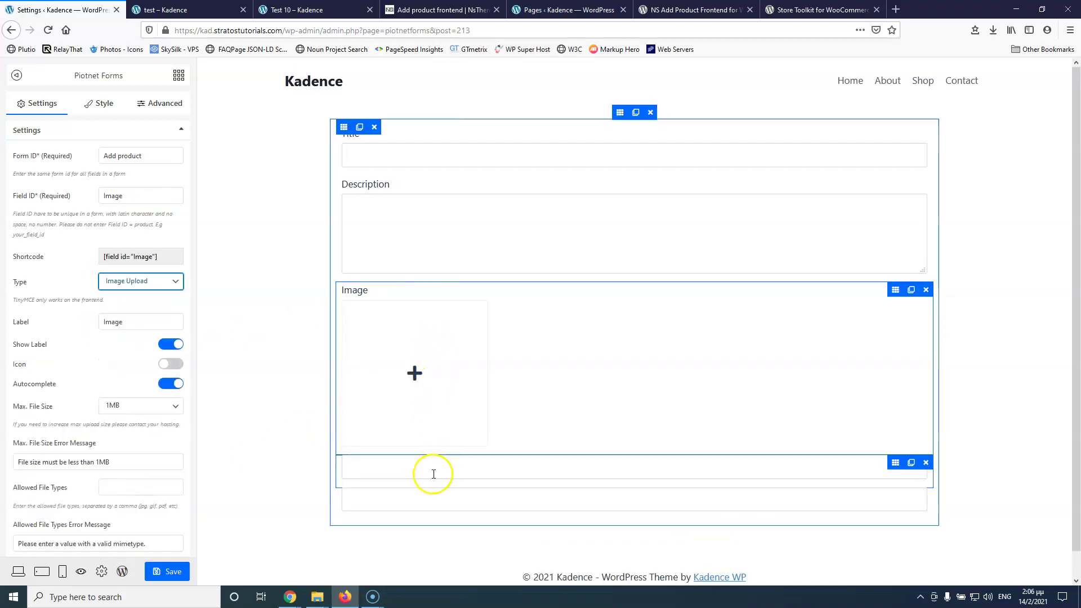
click(119, 198)
key(ctrl+a)
text(C)
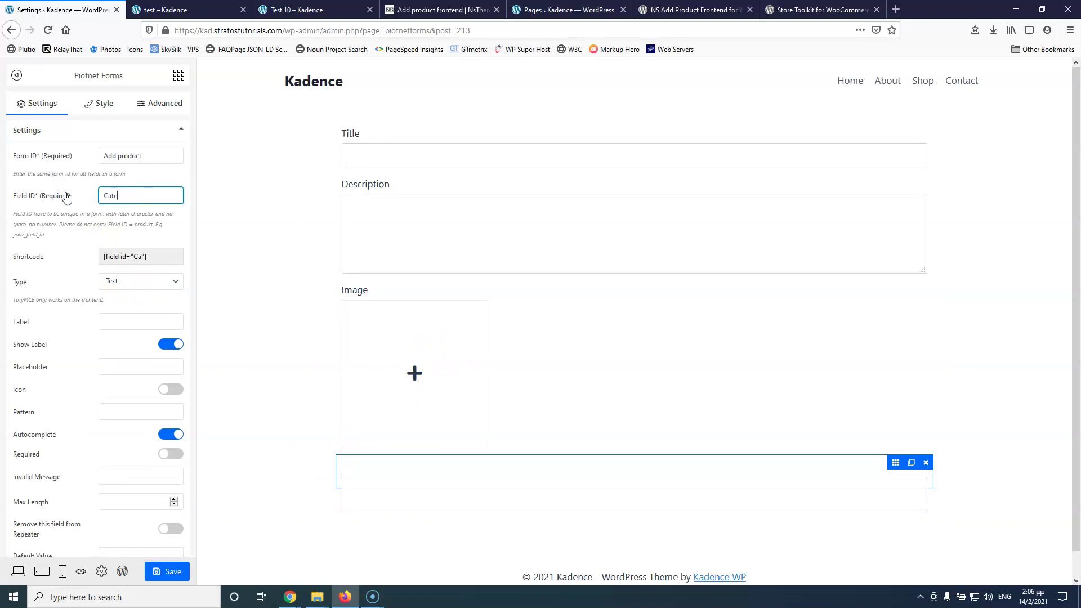
drag(144, 197, 63, 193)
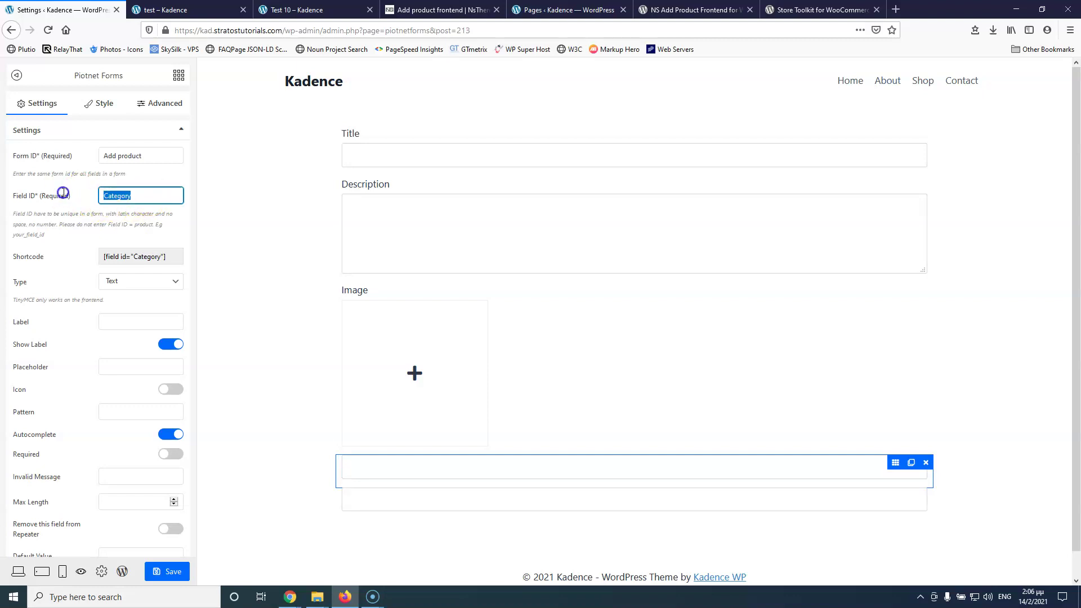
click(121, 322)
key(ctrl+v)
click(141, 288)
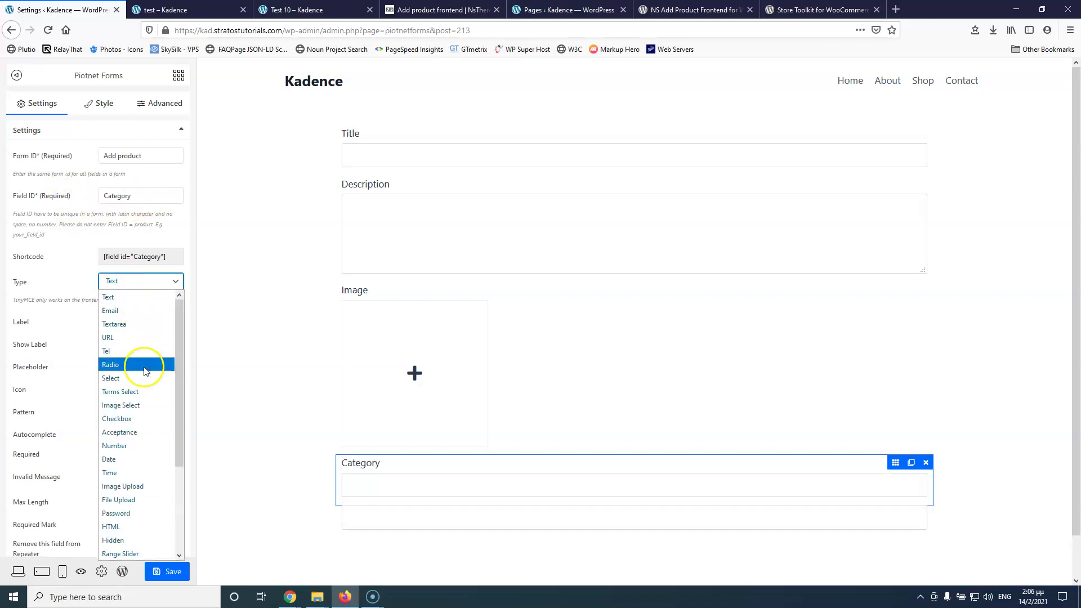
click(119, 393)
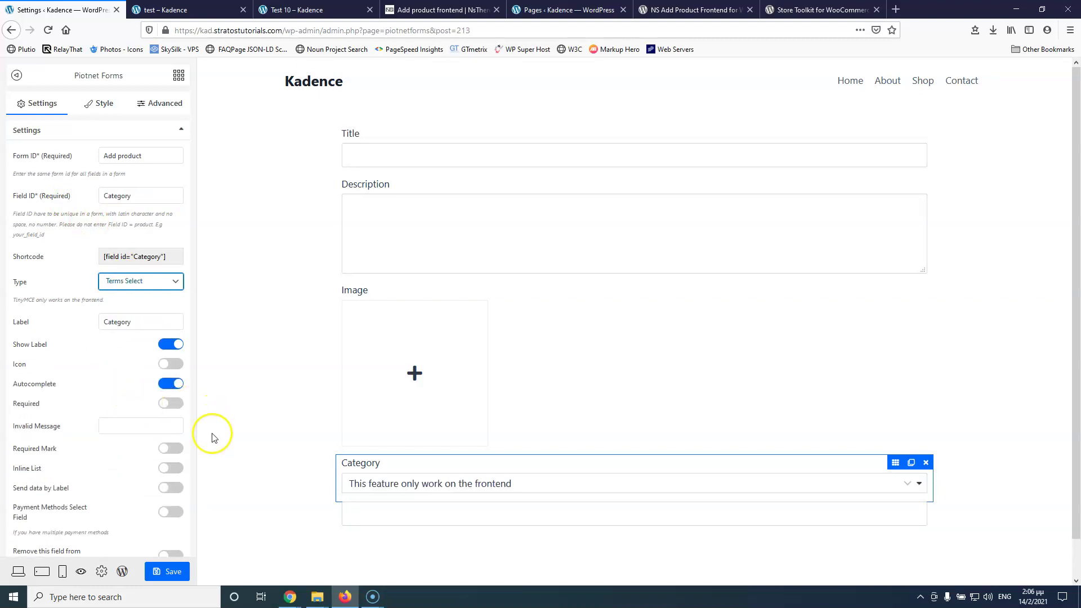
Set the field ID and label of the fifth form field to "Price" and save the form.
click(377, 518)
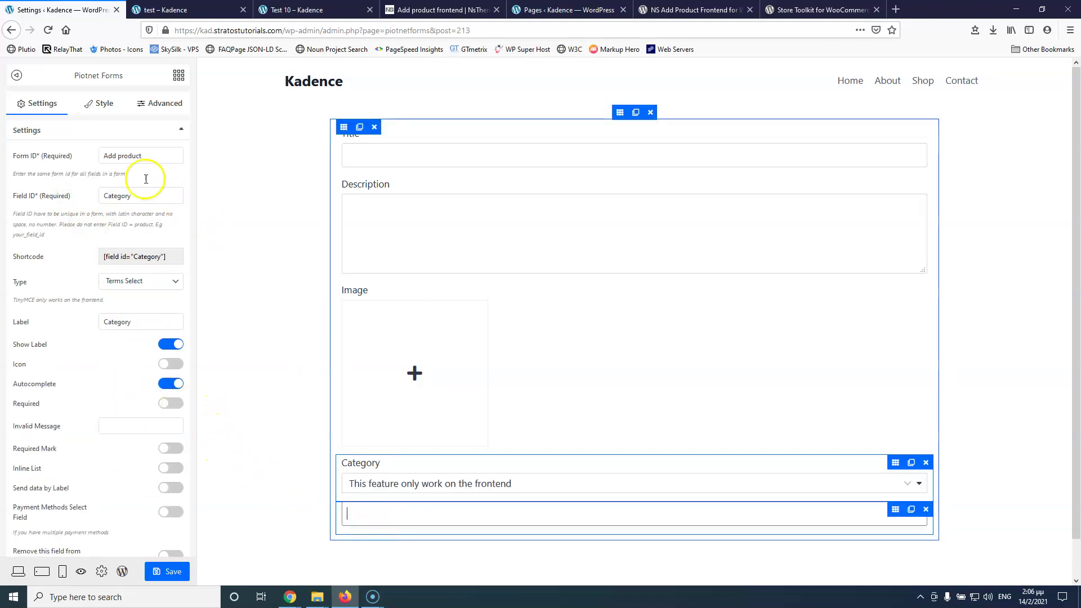
click(23, 197)
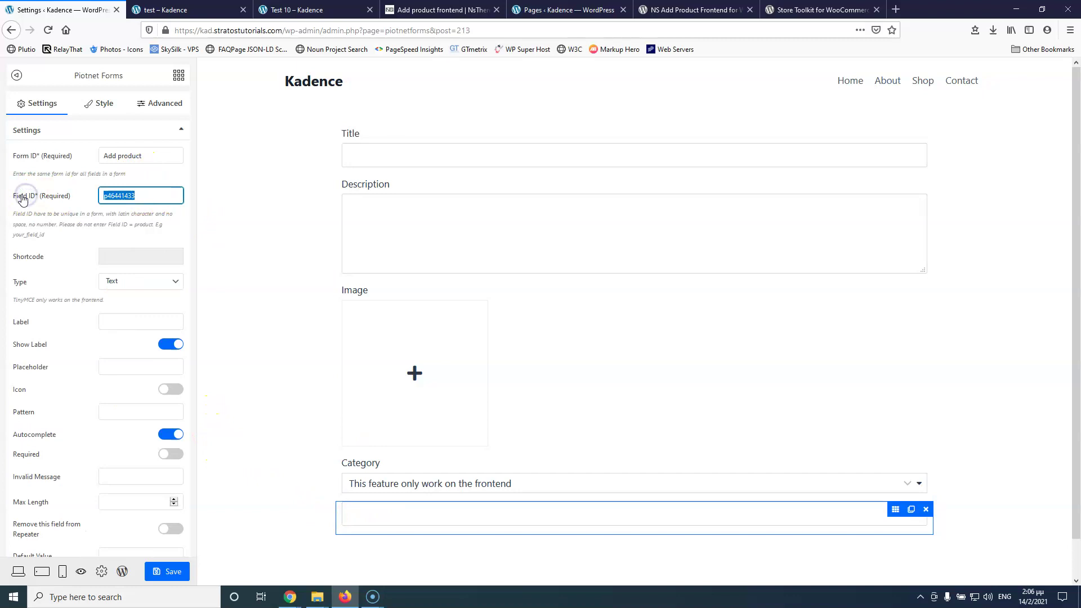
key(ctrl+shift+p)
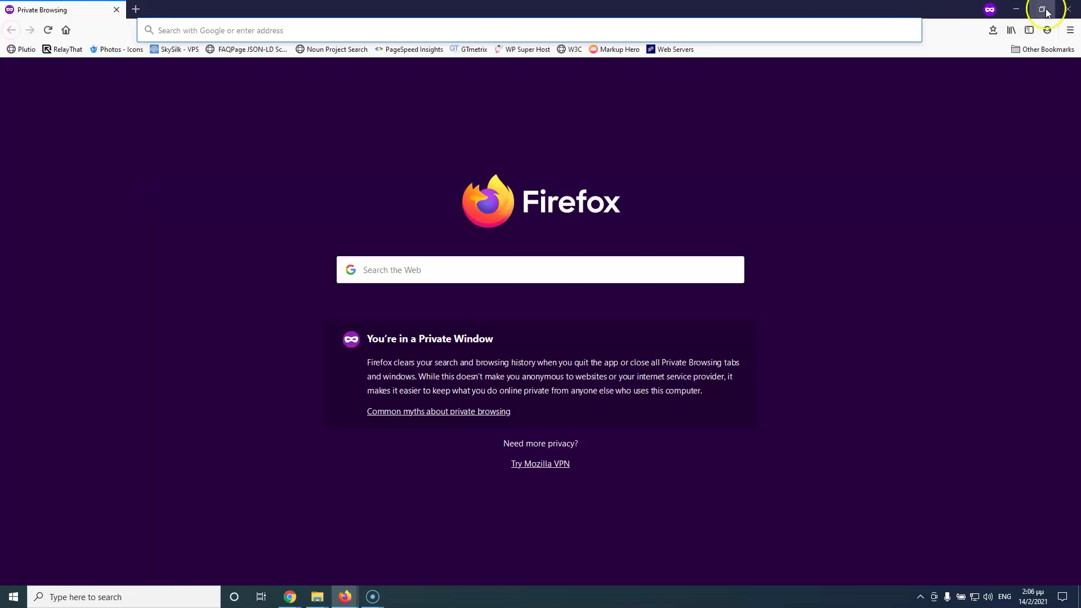
click(1068, 9)
click(126, 196)
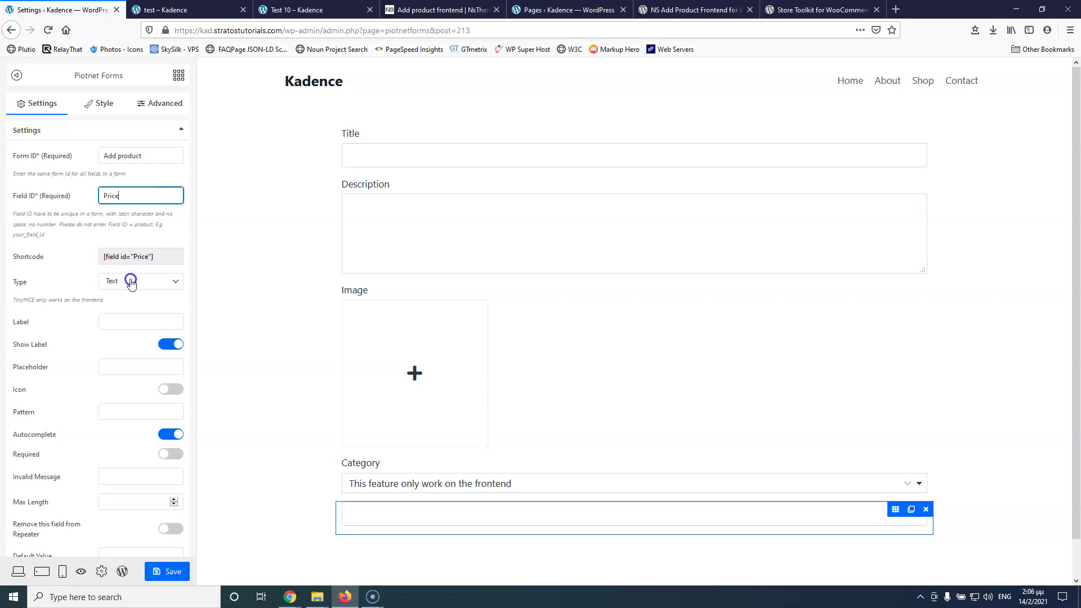
drag(146, 200, 62, 193)
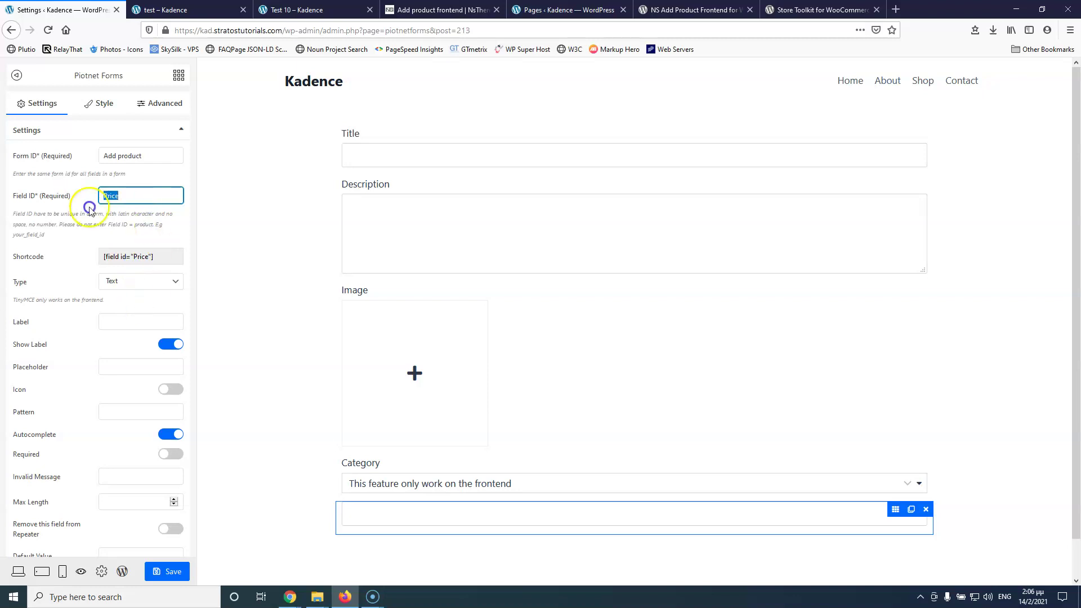
click(124, 326)
key(ctrl+v)
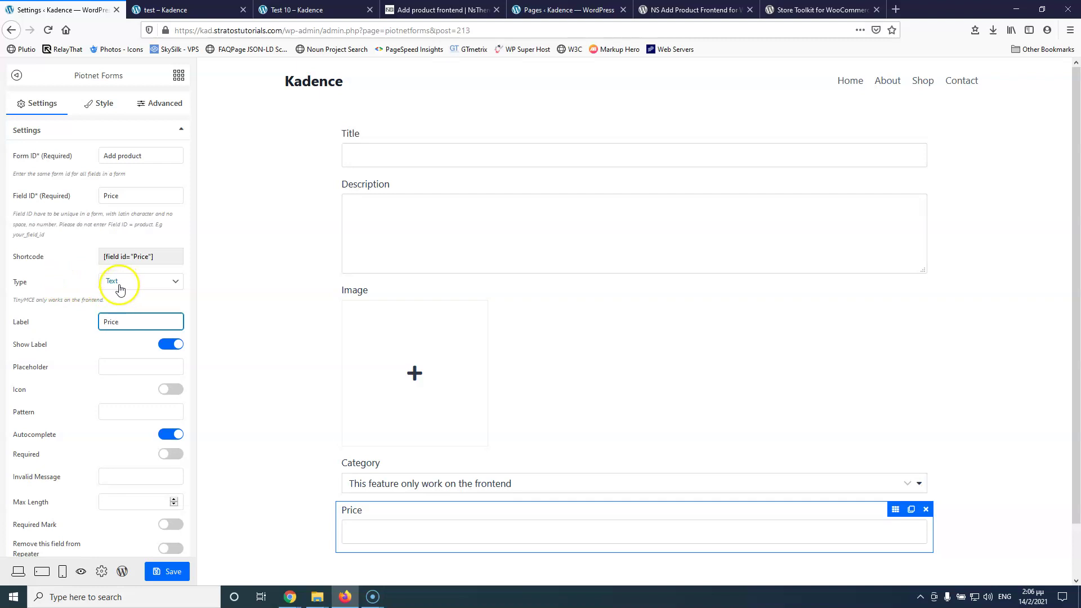
click(168, 571)
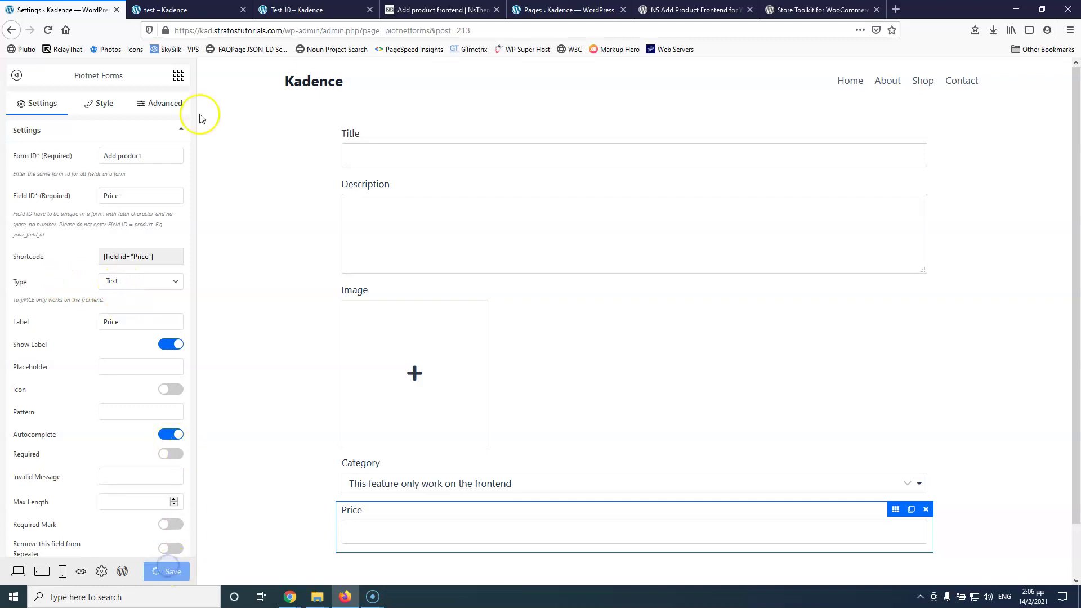
Add a Submit widget to the form directly below the Price field.
click(178, 77)
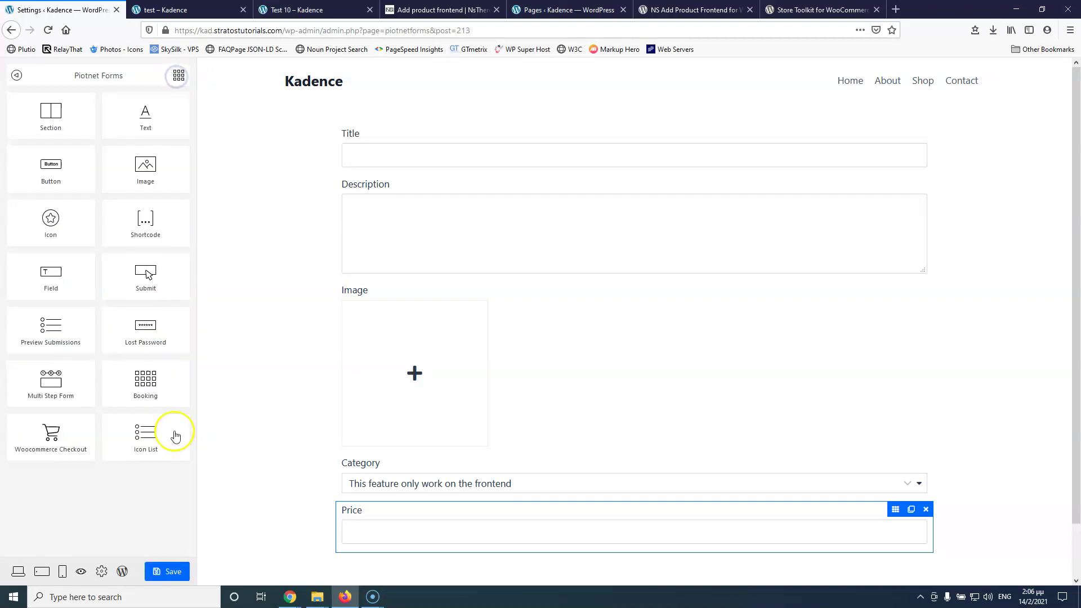
drag(165, 303, 399, 542)
scroll(432, 451, down, 1)
Replace the Submit button's Email action after submission with Submit Post.
click(374, 483)
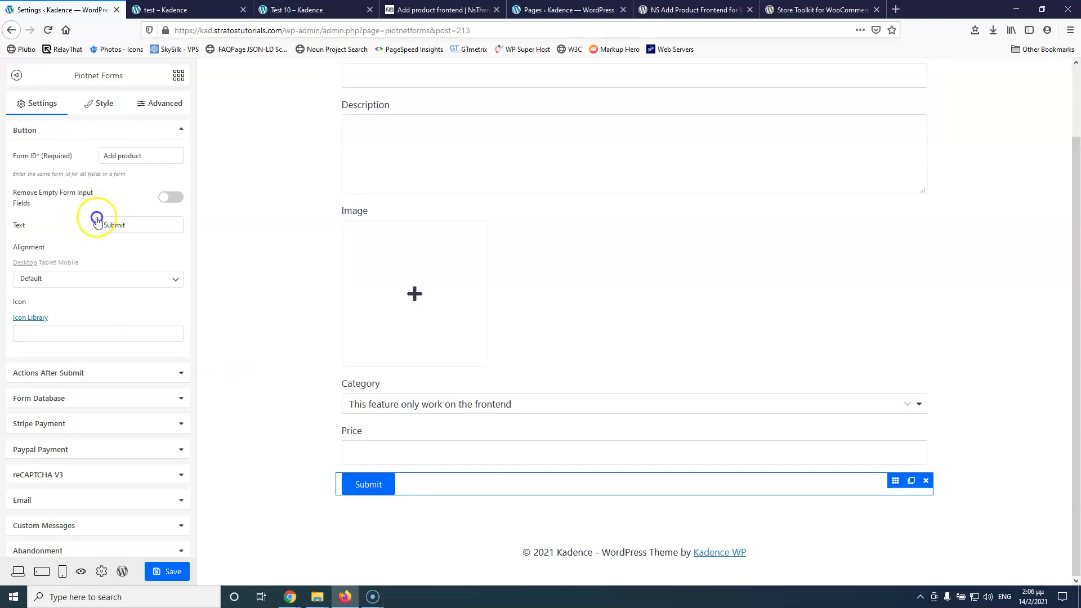
click(61, 373)
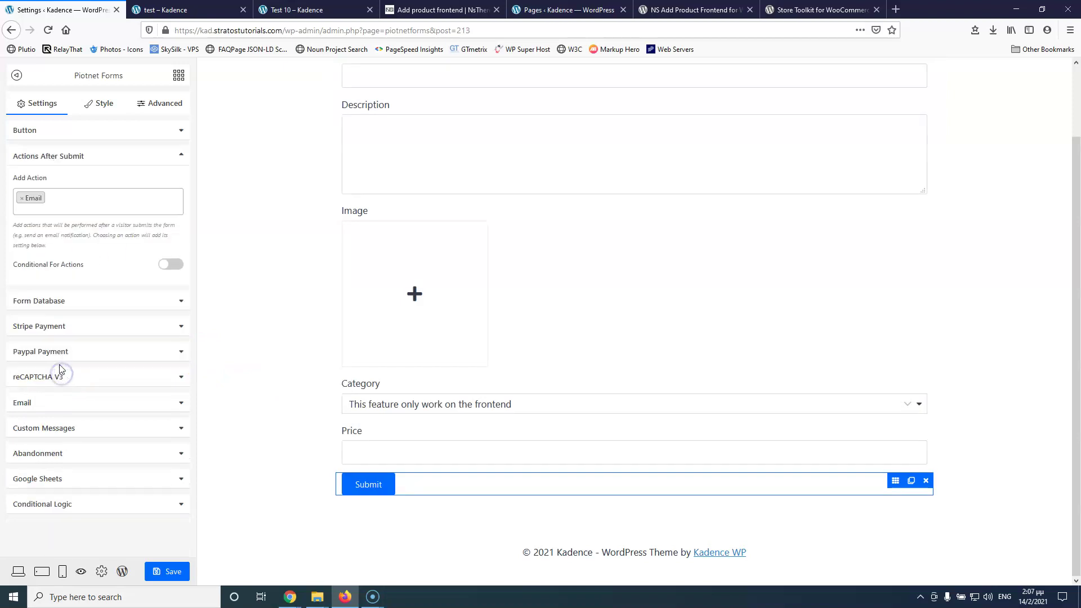
click(22, 199)
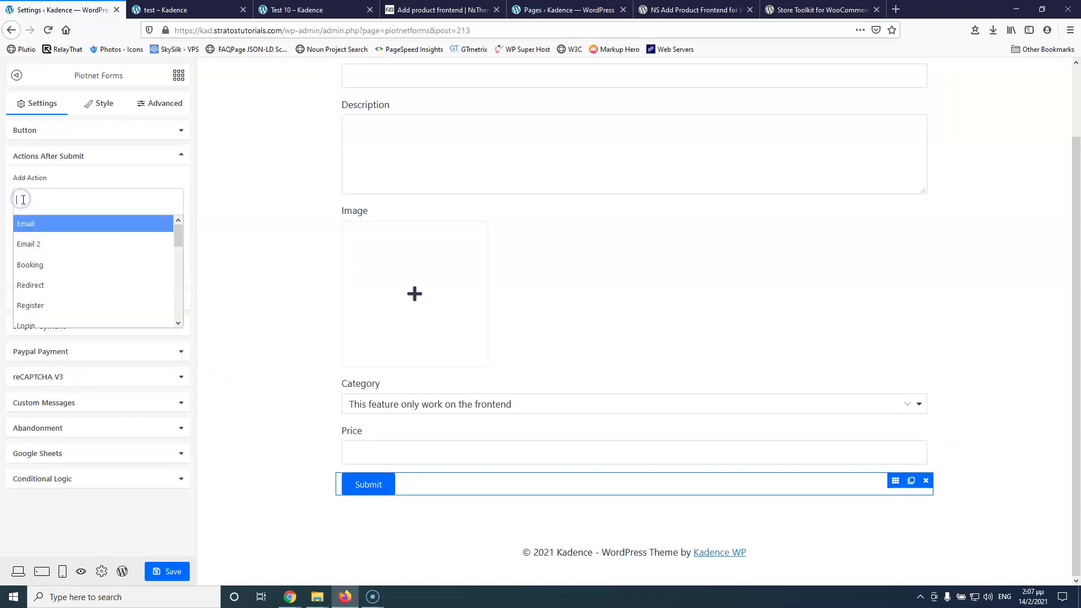
scroll(74, 239, down, 3)
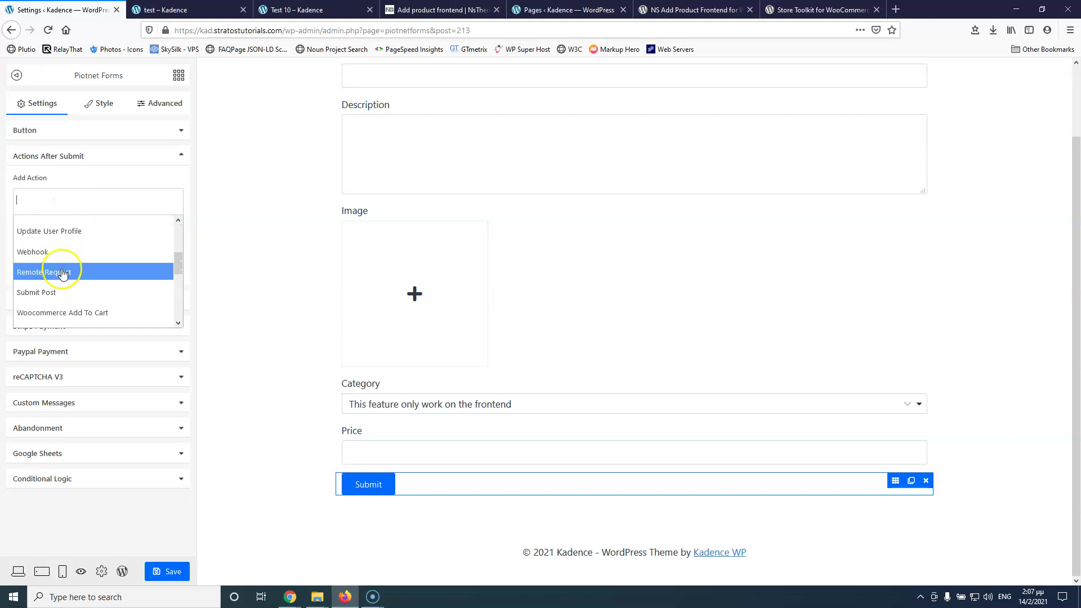
click(79, 293)
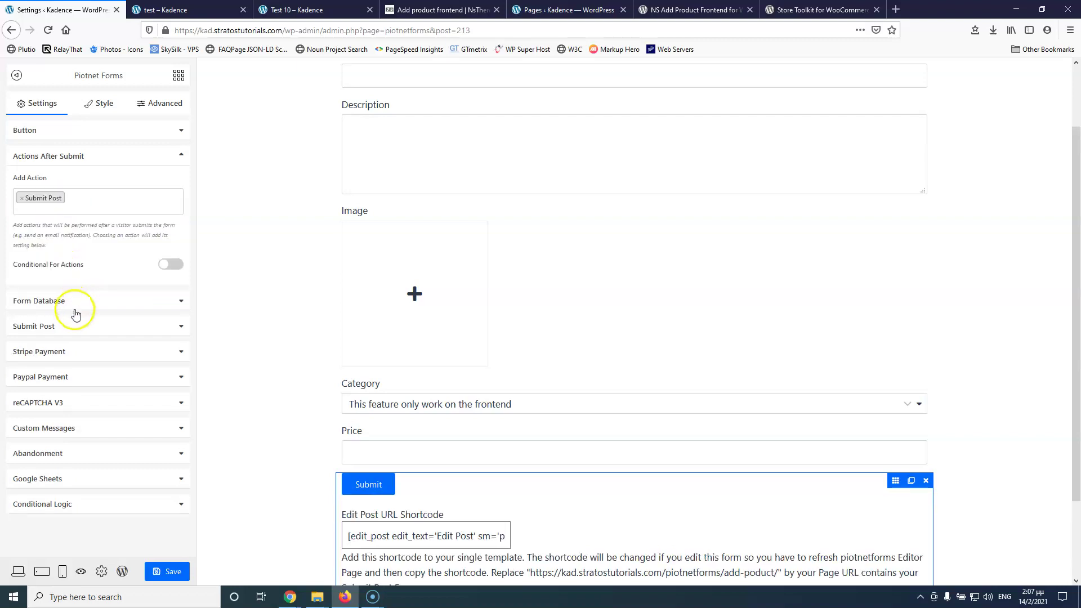
Set the post type in the button's Submit Post settings to Products.
click(70, 329)
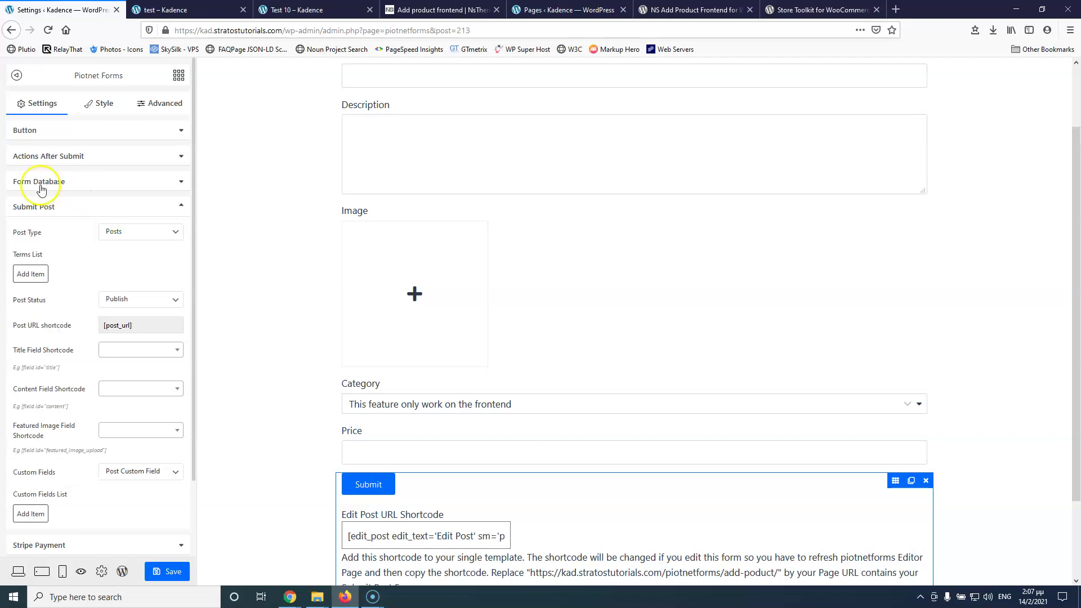
click(141, 232)
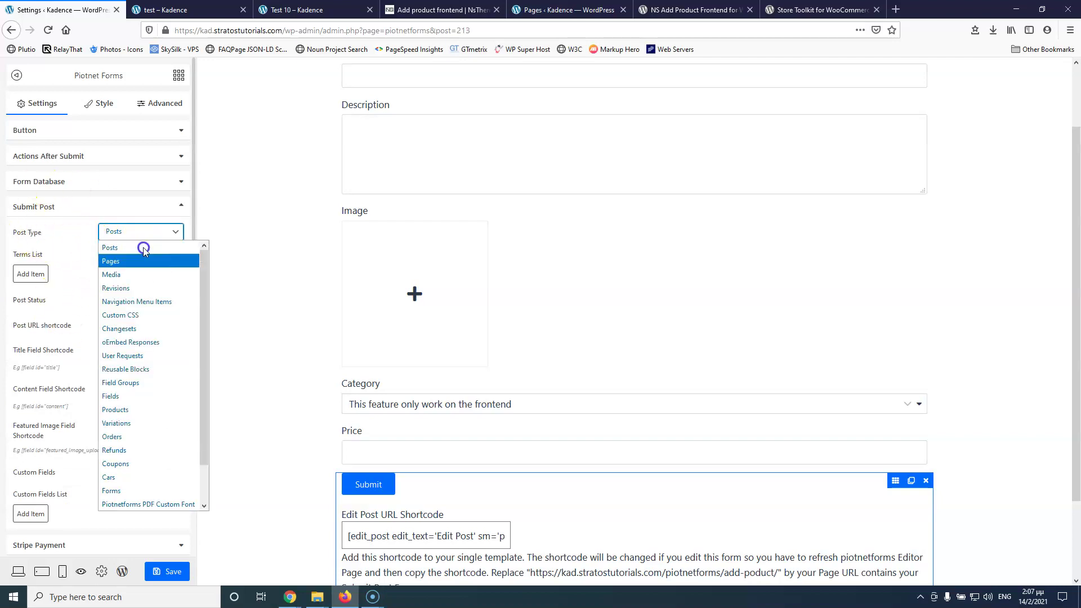
key(Escape)
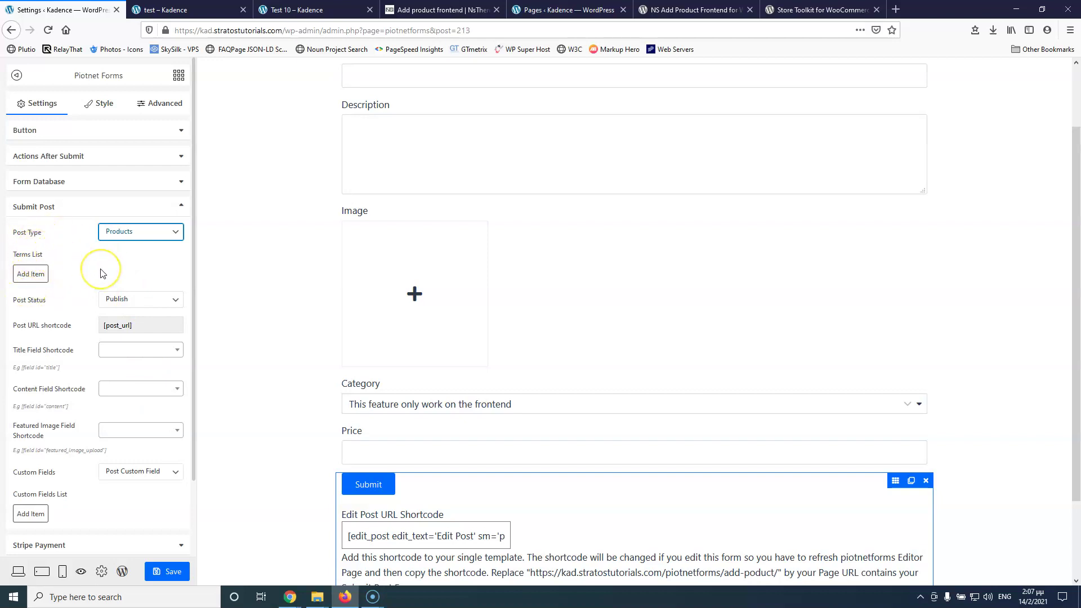
Add an item to the Submit Post terms list with the taxonomy product_cat - product.
click(31, 274)
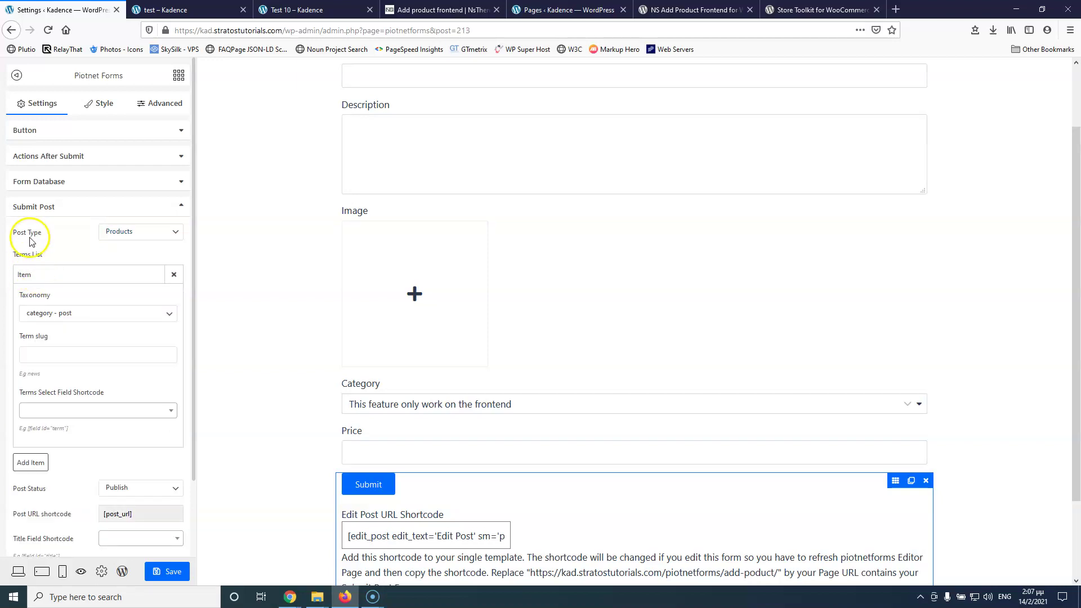
click(126, 322)
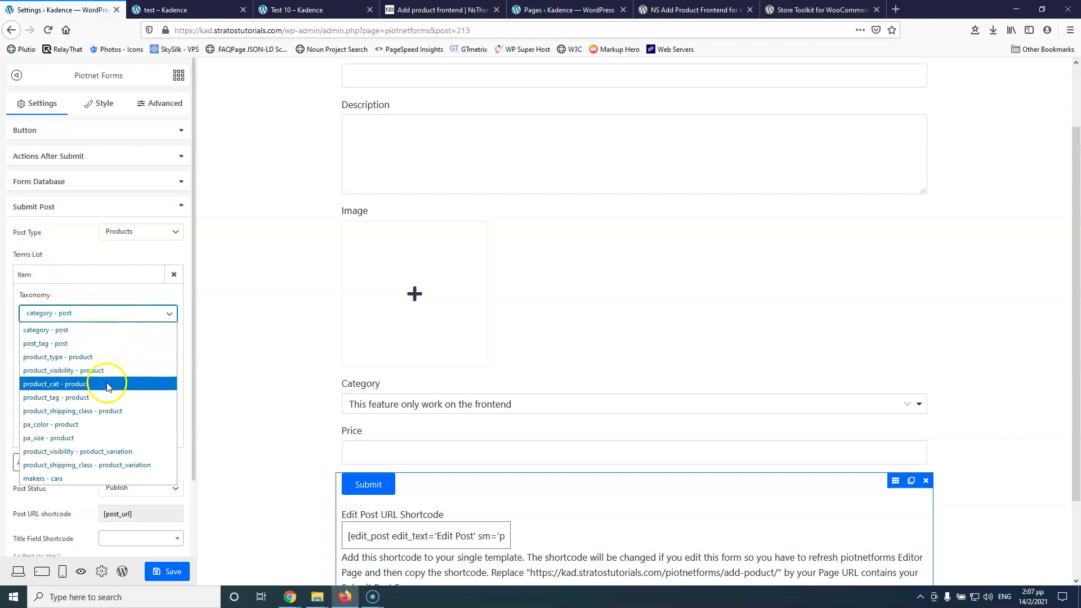
click(88, 384)
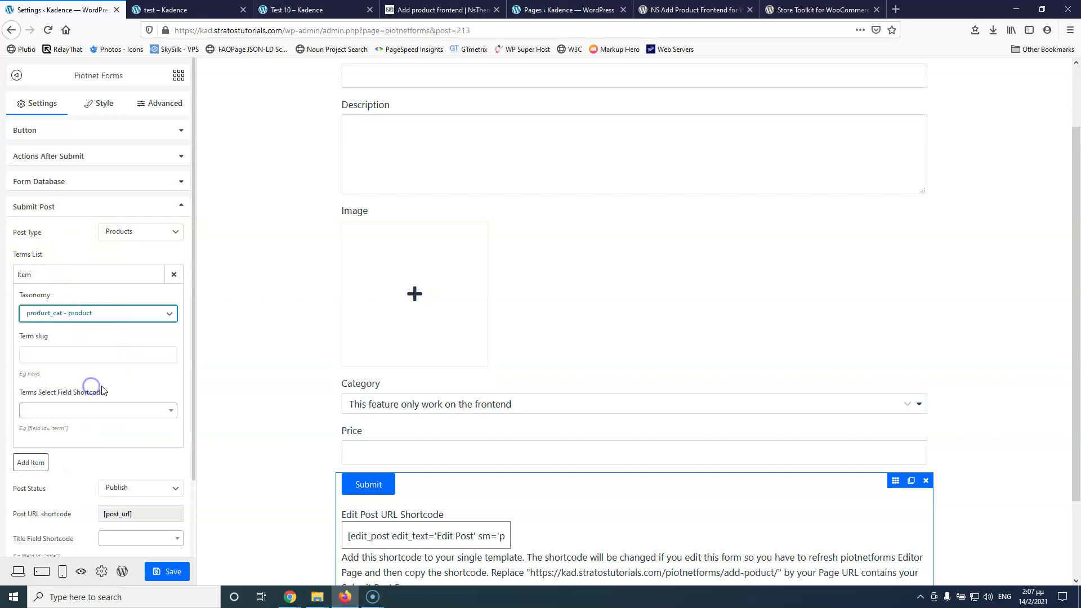
Save the form and check which choices the Category field offers on the front-end test page.
click(168, 572)
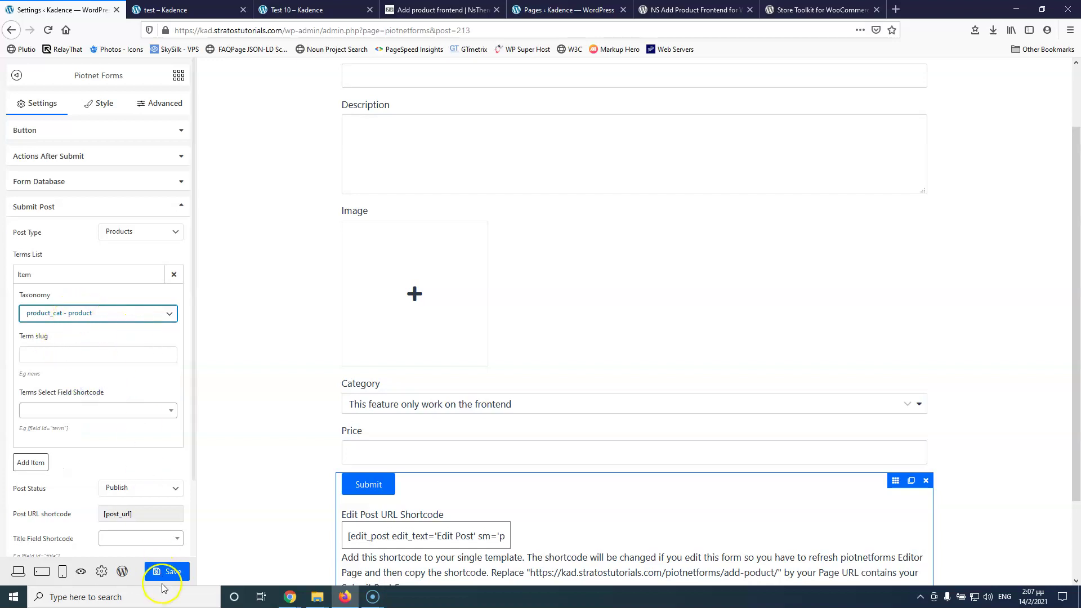
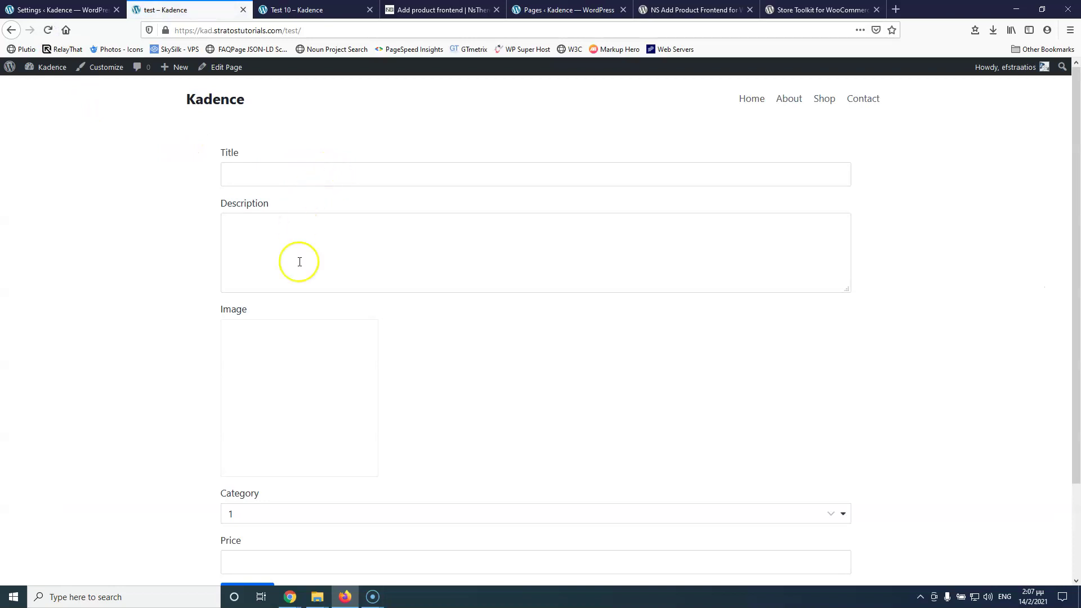
scroll(391, 370, down, 3)
click(281, 402)
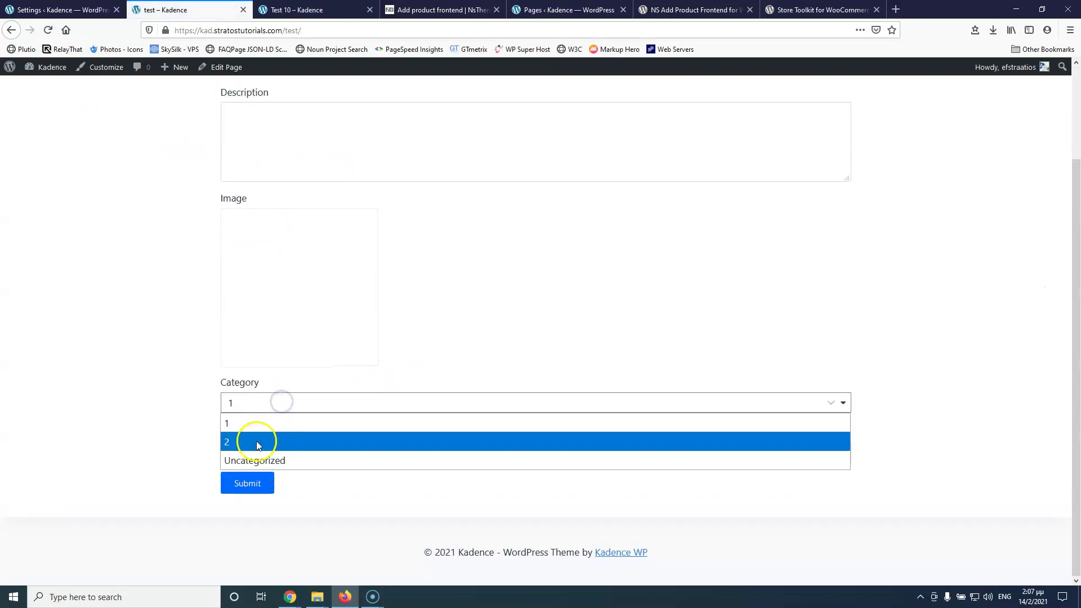
click(160, 351)
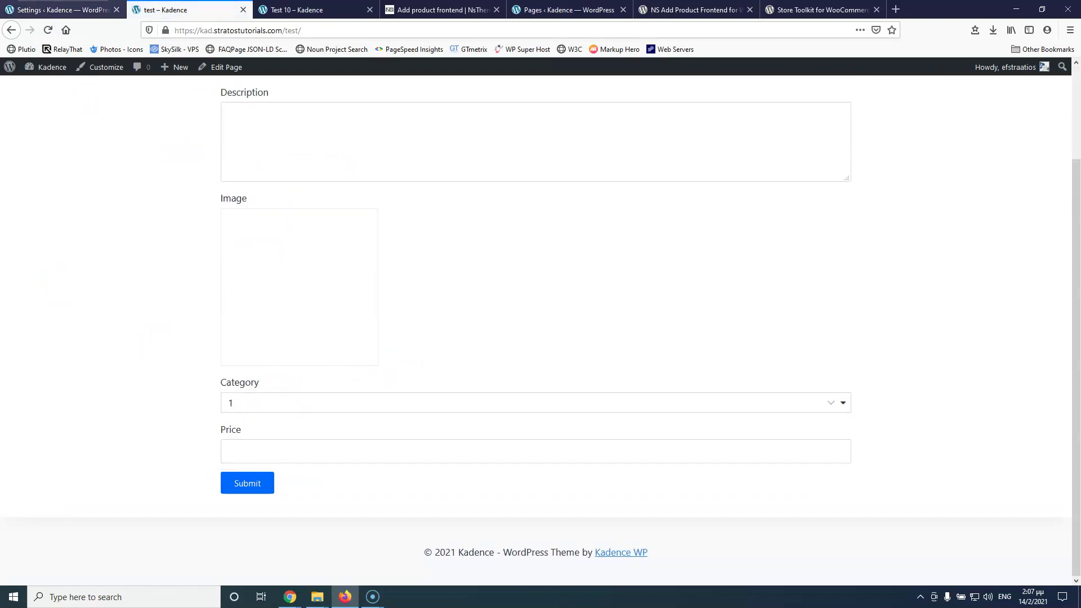
Open the post categories list in the WordPress dashboard to compare it with the form's Category choices.
click(82, 10)
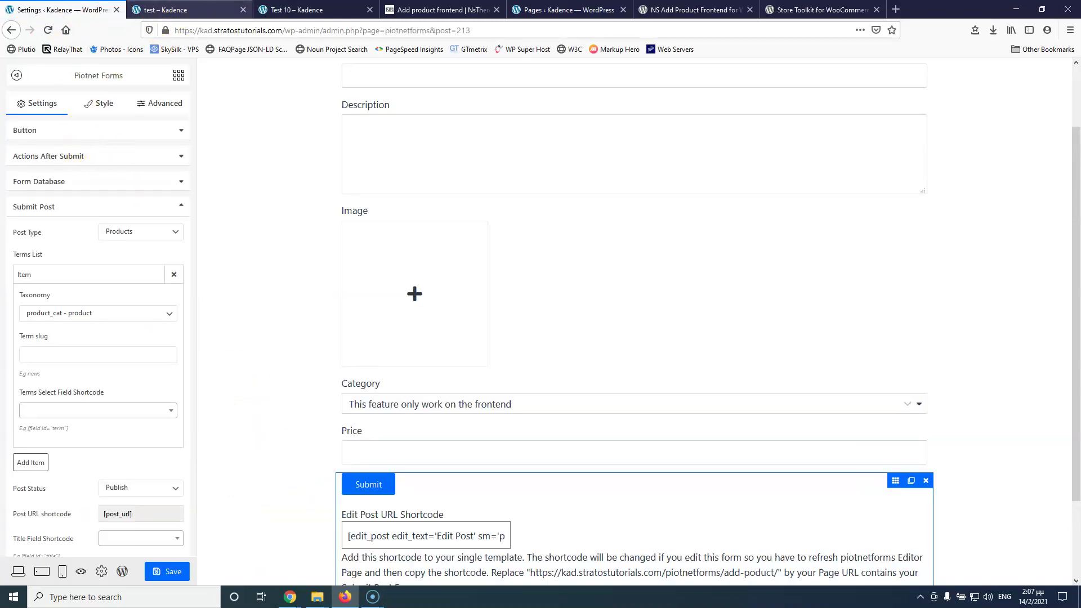
click(206, 10)
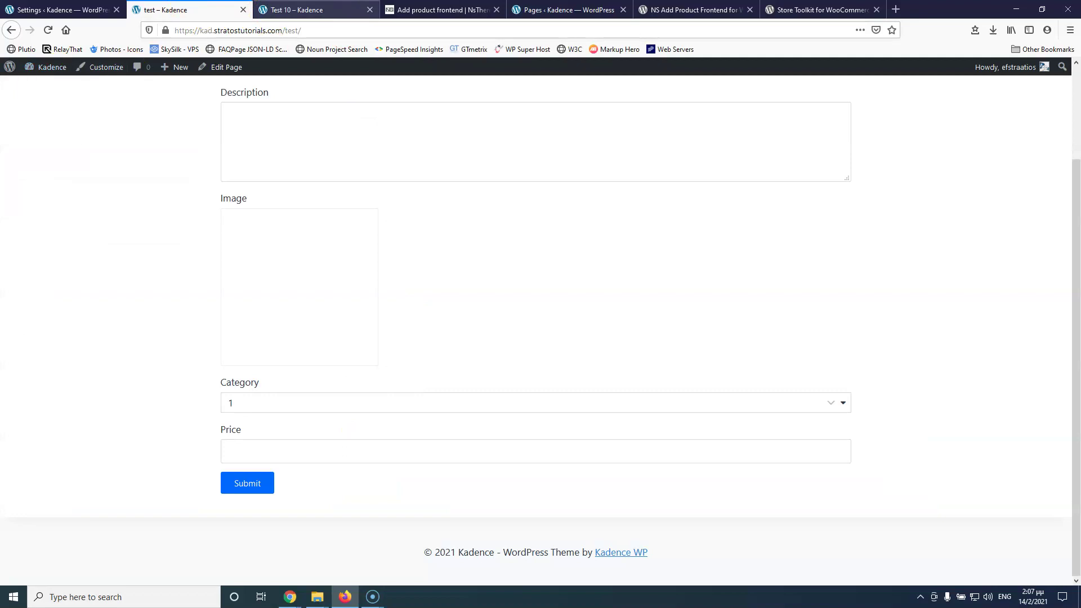
click(297, 9)
mouse_move(50, 67)
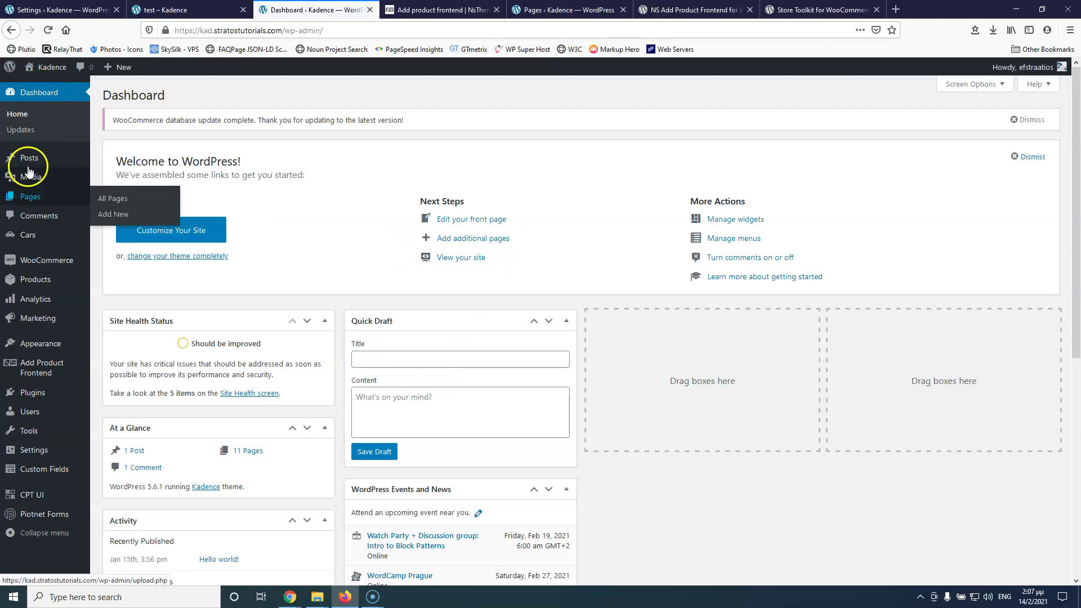
mouse_move(31, 159)
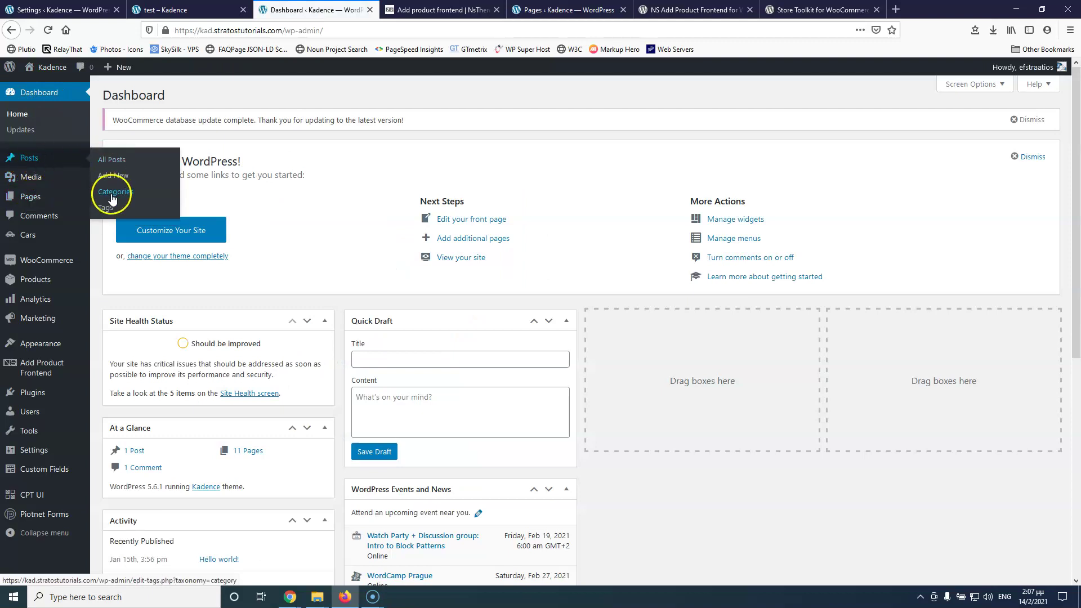
click(114, 192)
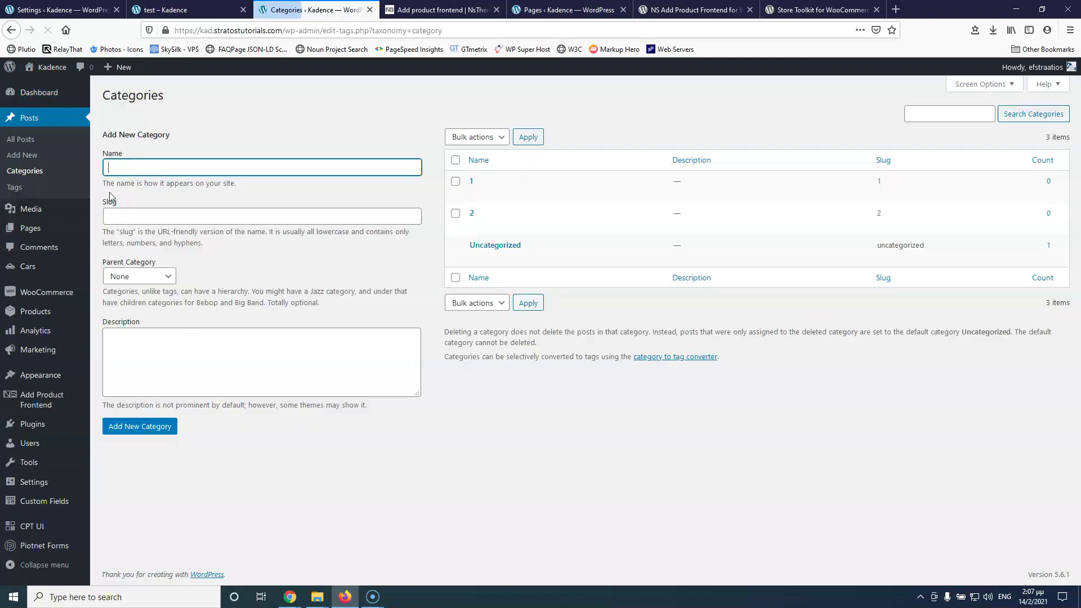
Open the WooCommerce product categories list to see the categories the form should offer.
mouse_move(478, 255)
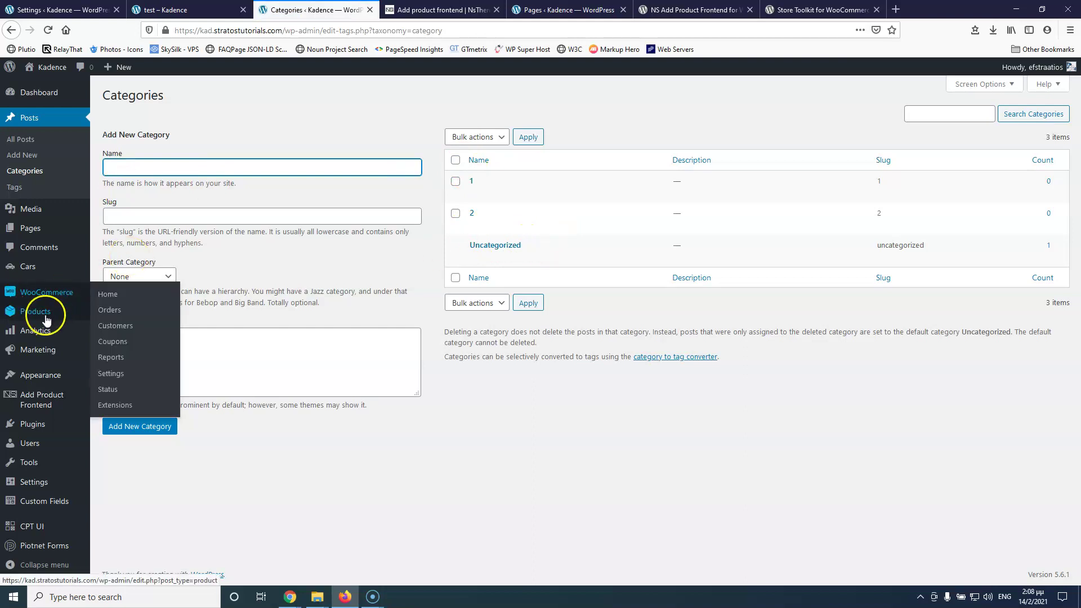
mouse_move(47, 319)
click(124, 345)
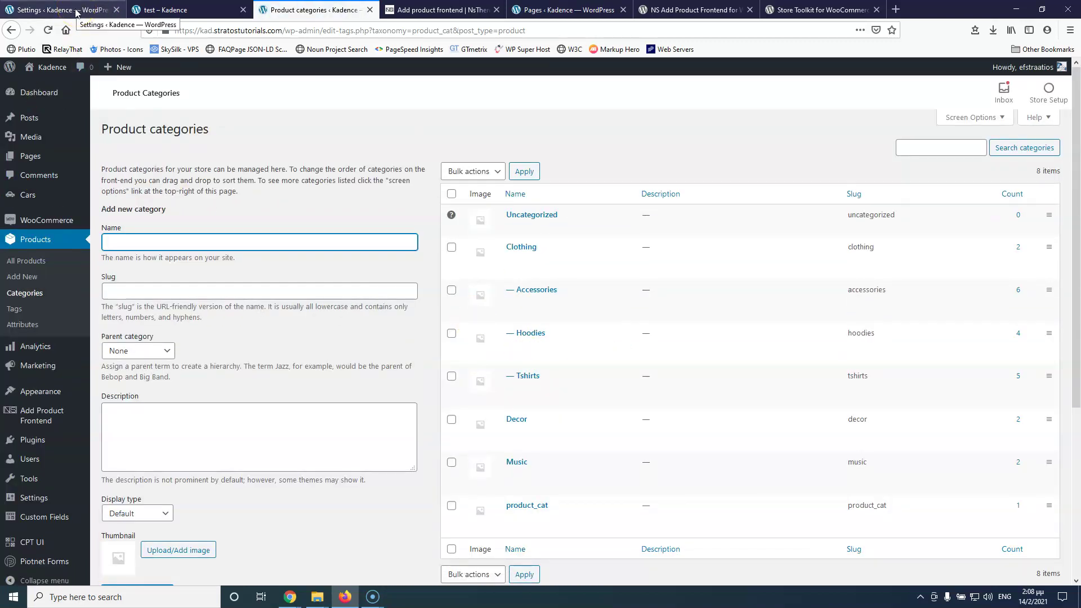
Look up the product category base in the WordPress permalink settings.
scroll(56, 450, down, 3)
mouse_move(34, 485)
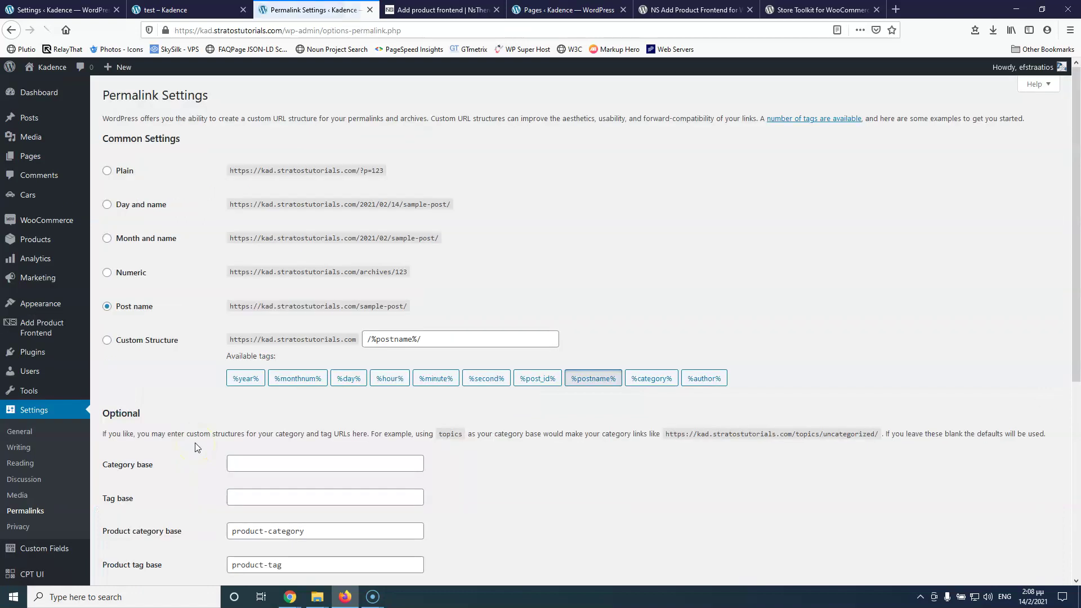
scroll(169, 451, down, 5)
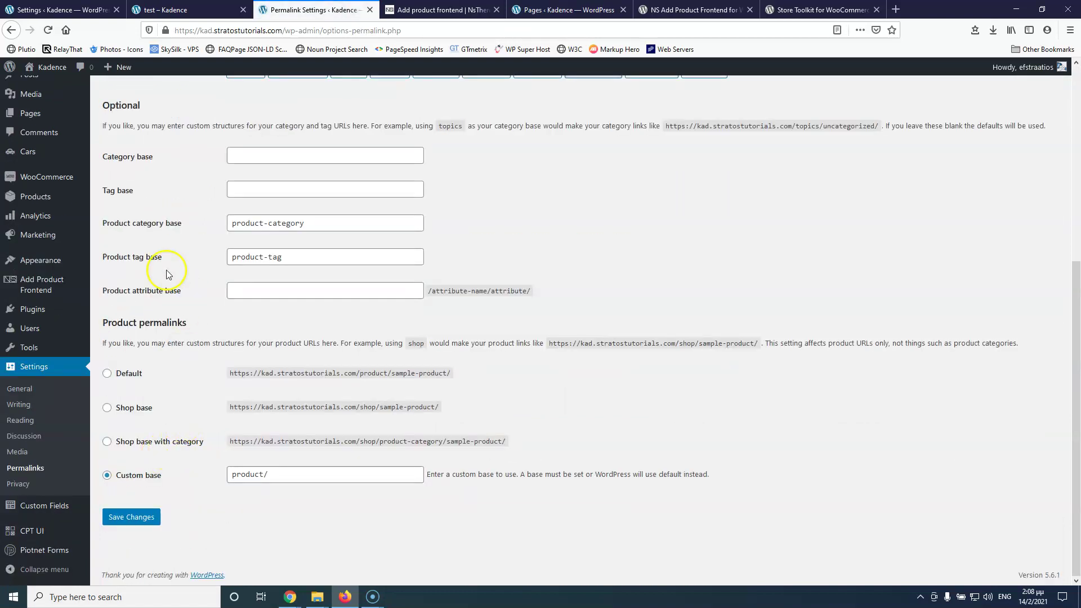
drag(313, 223, 253, 222)
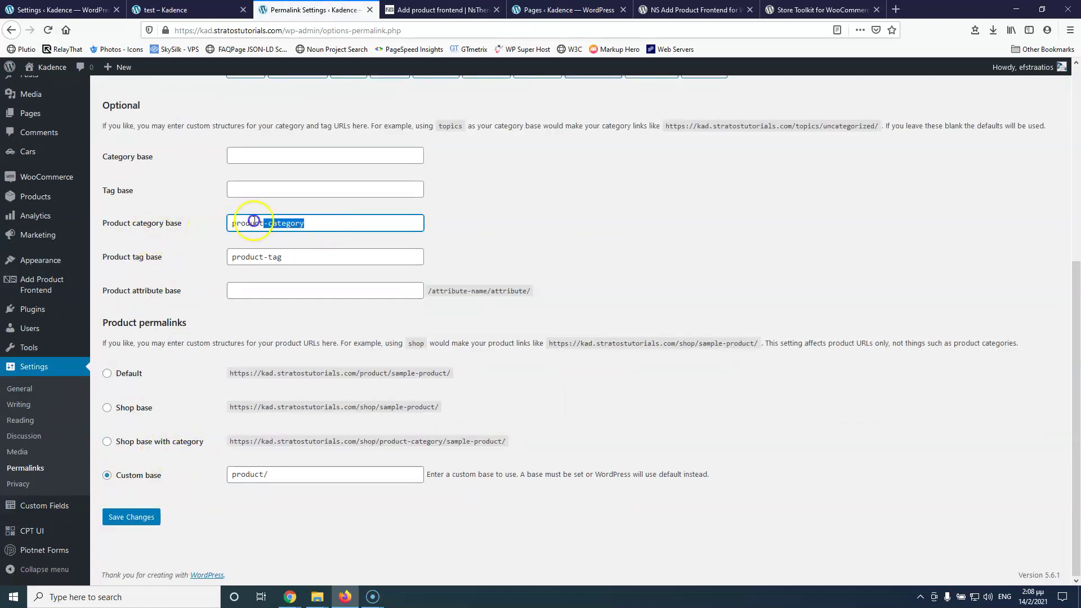
Set the Category field's taxonomy slug to product_cat in the form editor and save the form.
key(ctrl+shift+Tab)
key(ctrl+shift+Tab)
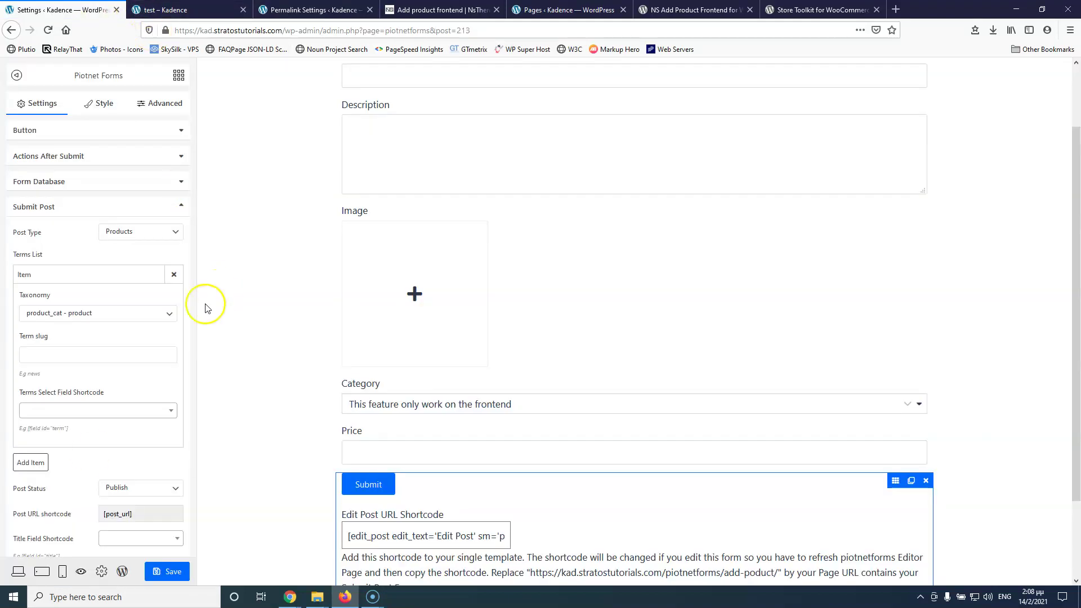
click(56, 353)
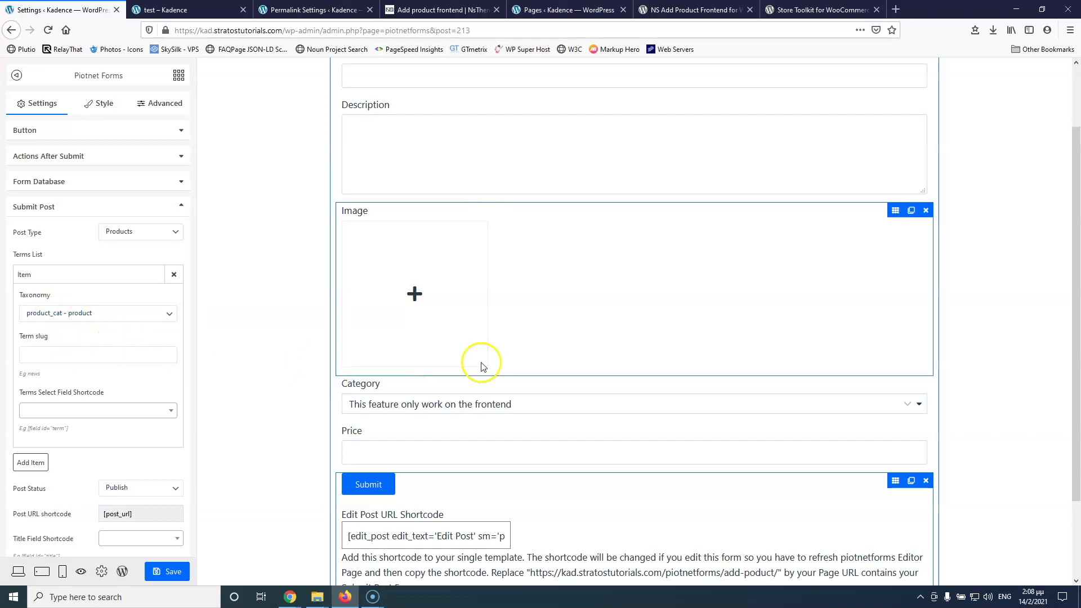
scroll(480, 363, up, 3)
scroll(456, 414, down, 3)
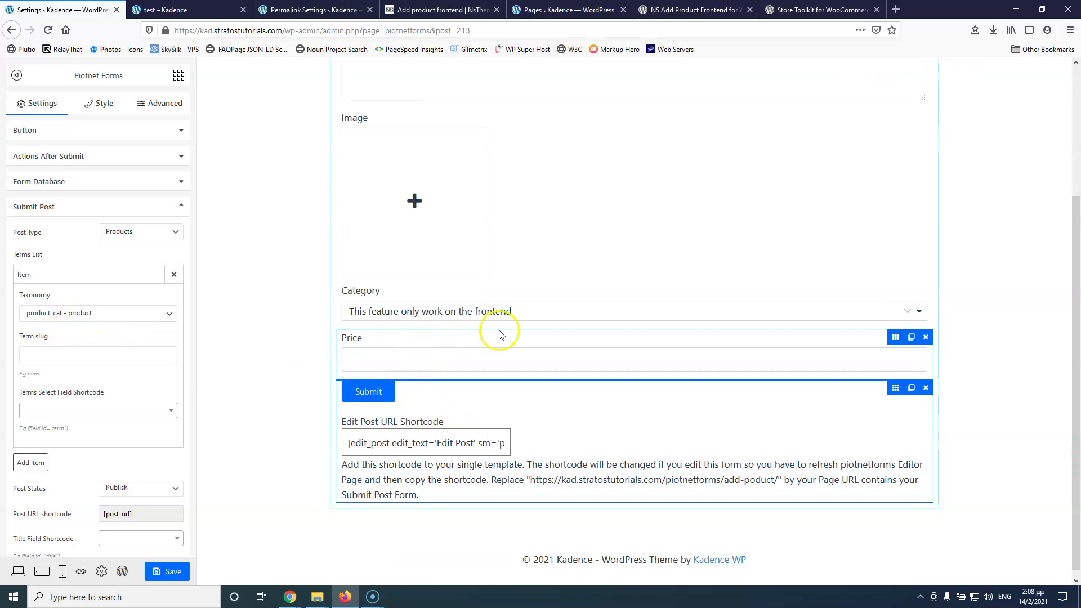
click(503, 312)
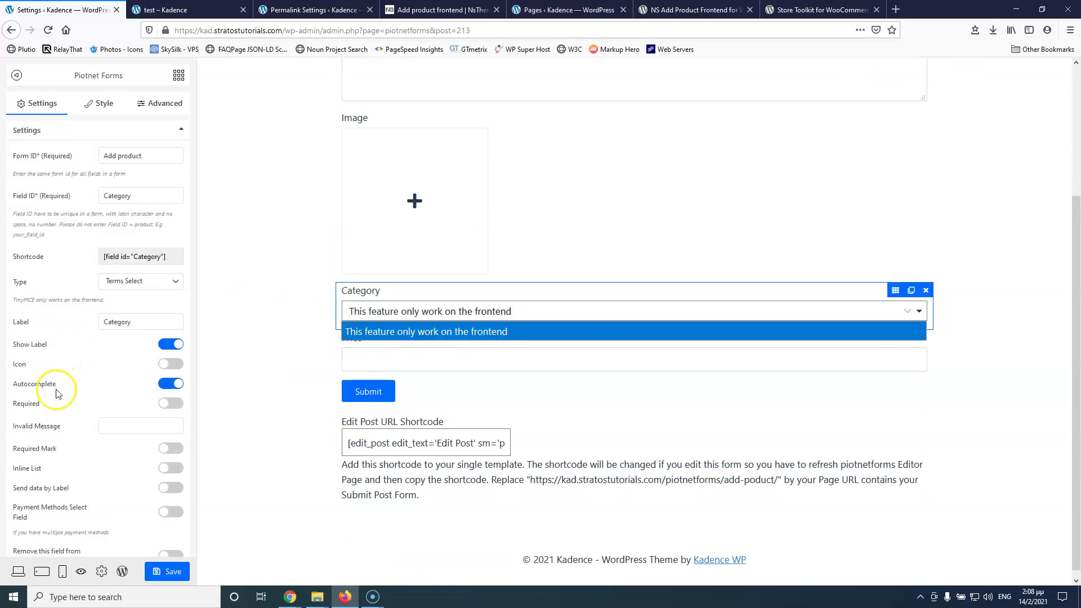
scroll(68, 434, down, 3)
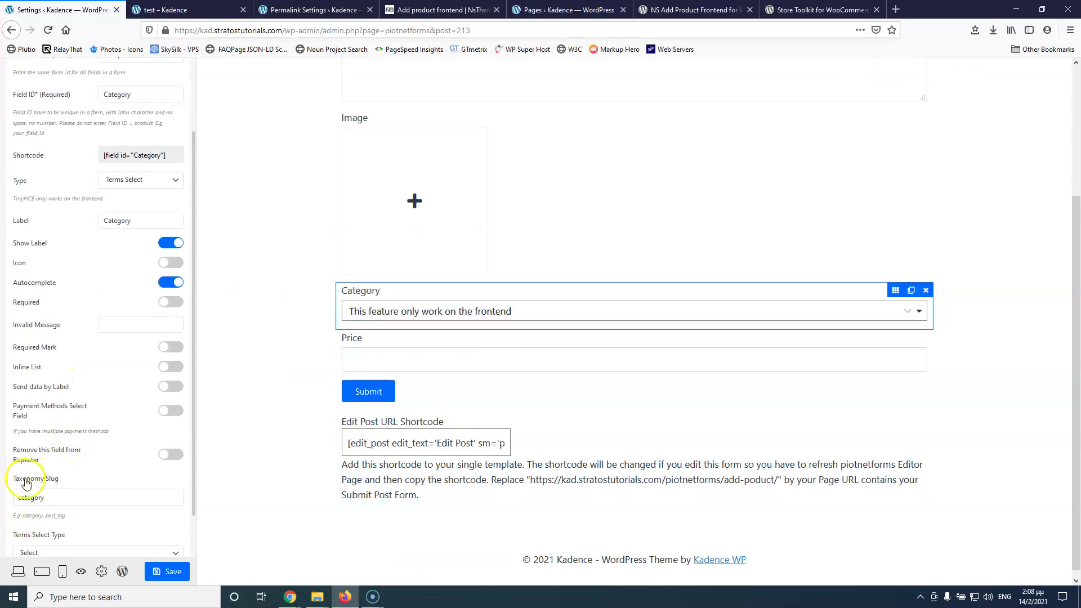
click(58, 499)
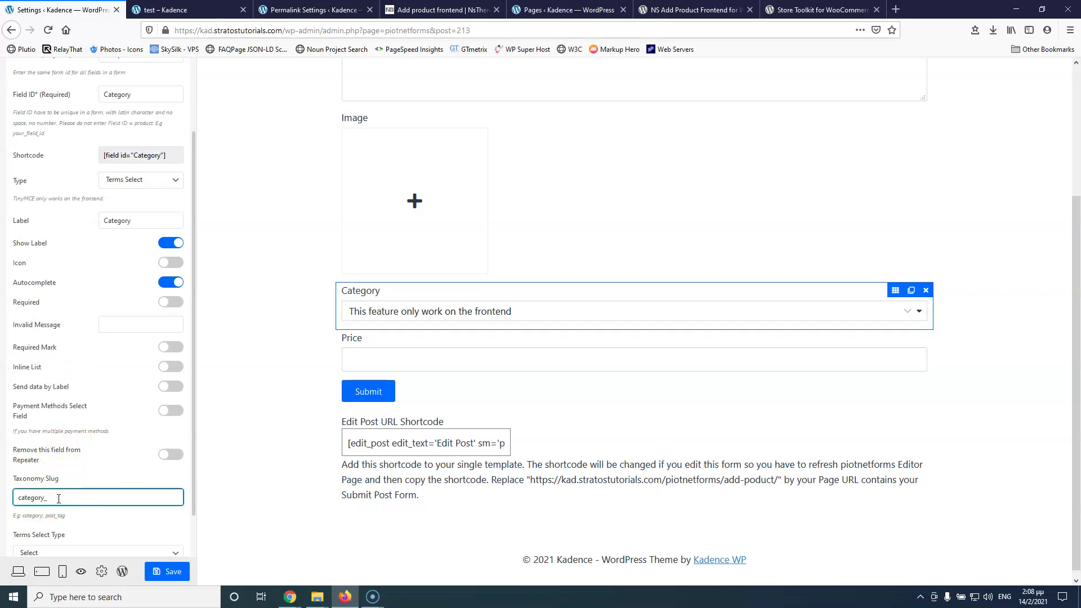
double_click(62, 498)
text(product_cat)
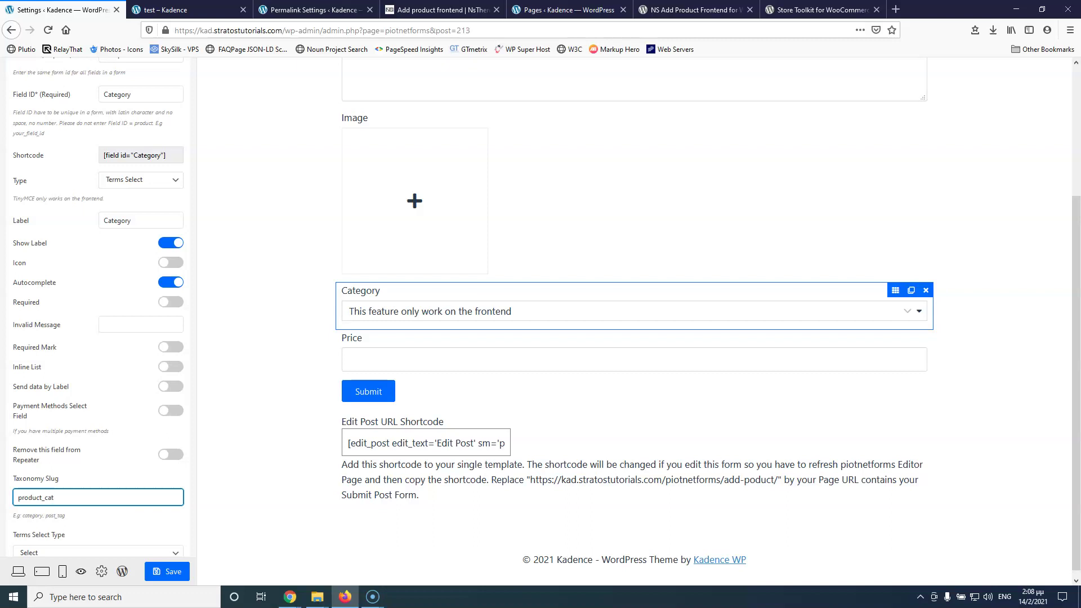
click(170, 572)
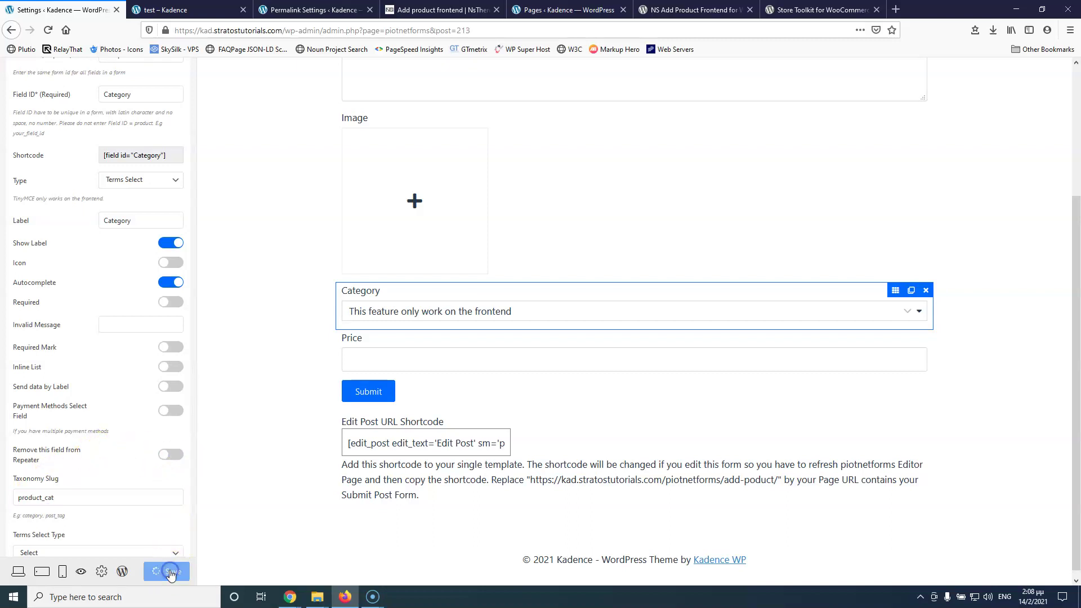
Reload the front-end test page and check the choices in the Category field.
click(183, 9)
click(50, 33)
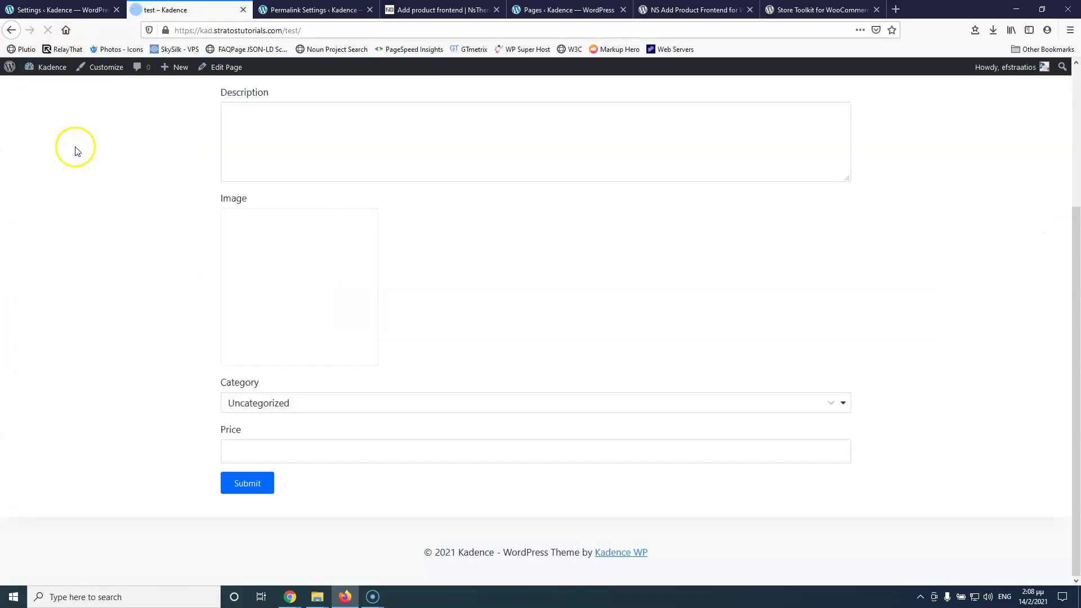
click(311, 403)
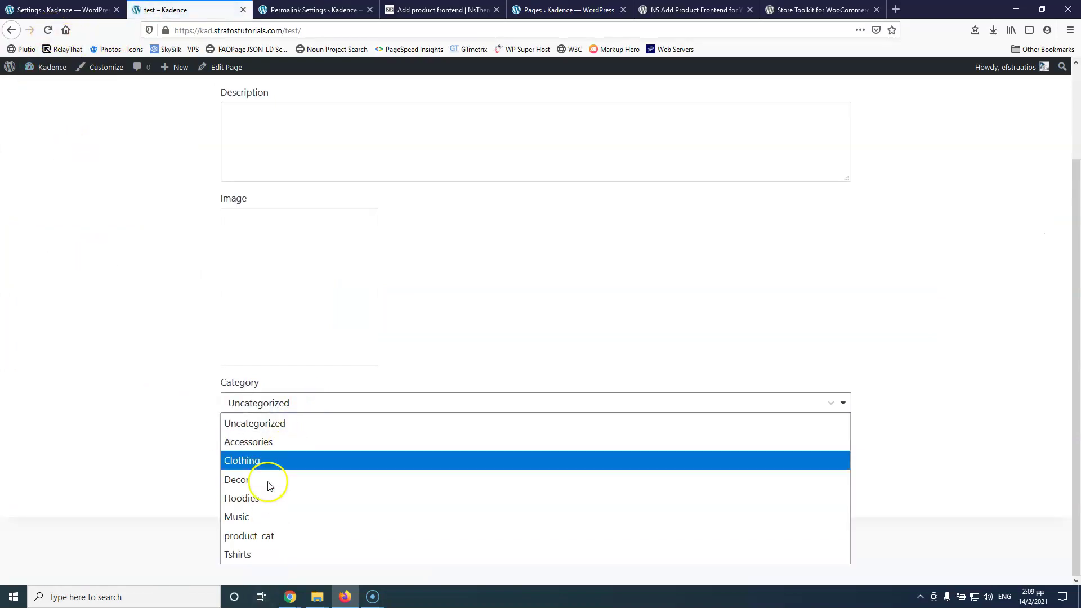
click(97, 212)
Return to the Submit button's Submit Post settings in the form editor and review the post status options.
click(56, 10)
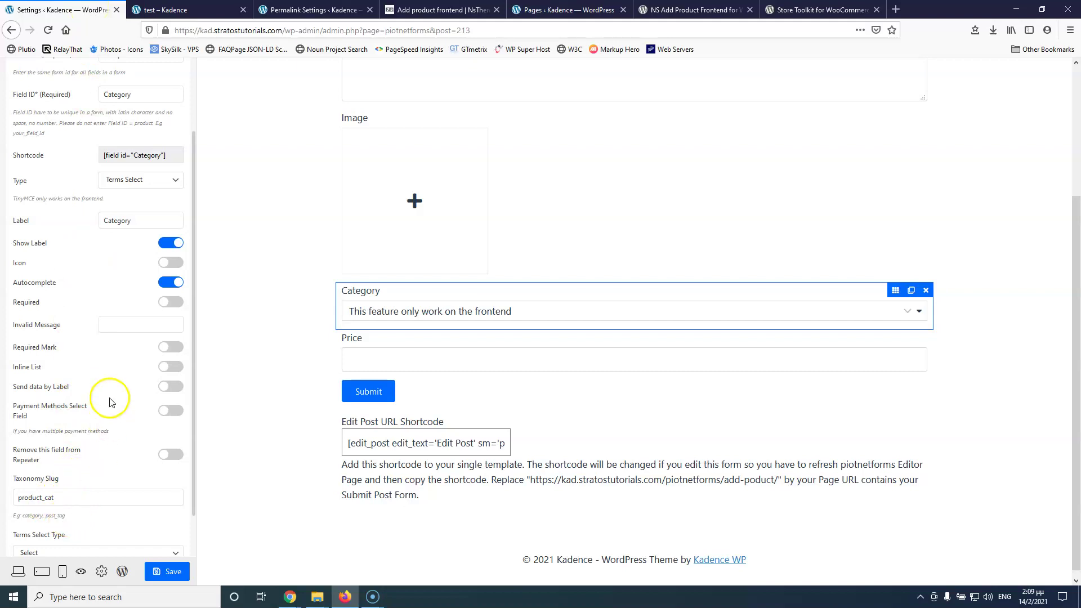
scroll(109, 401, down, 3)
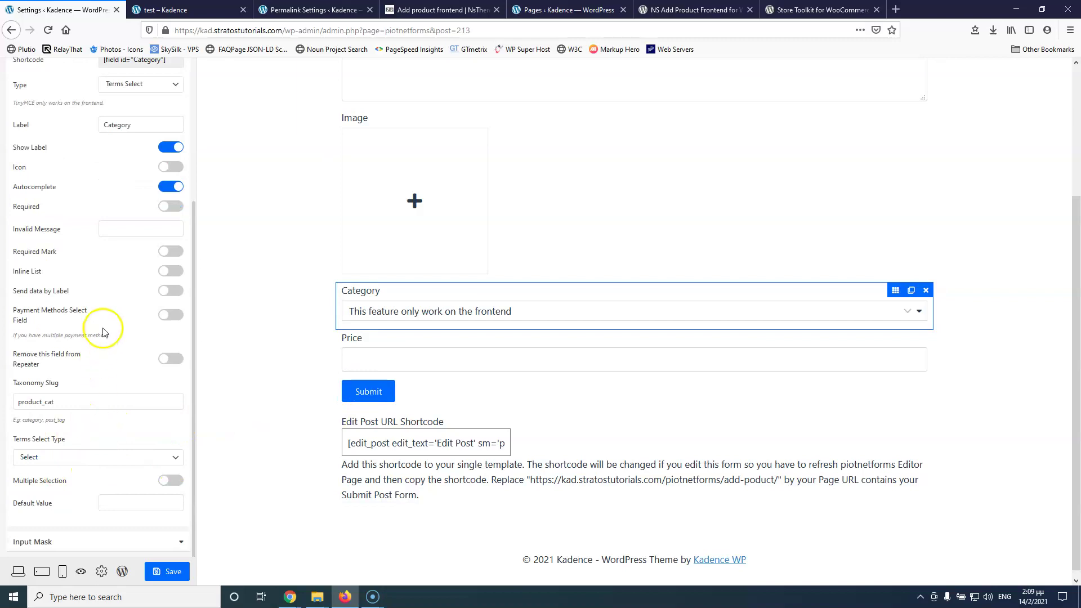
scroll(103, 333, up, 6)
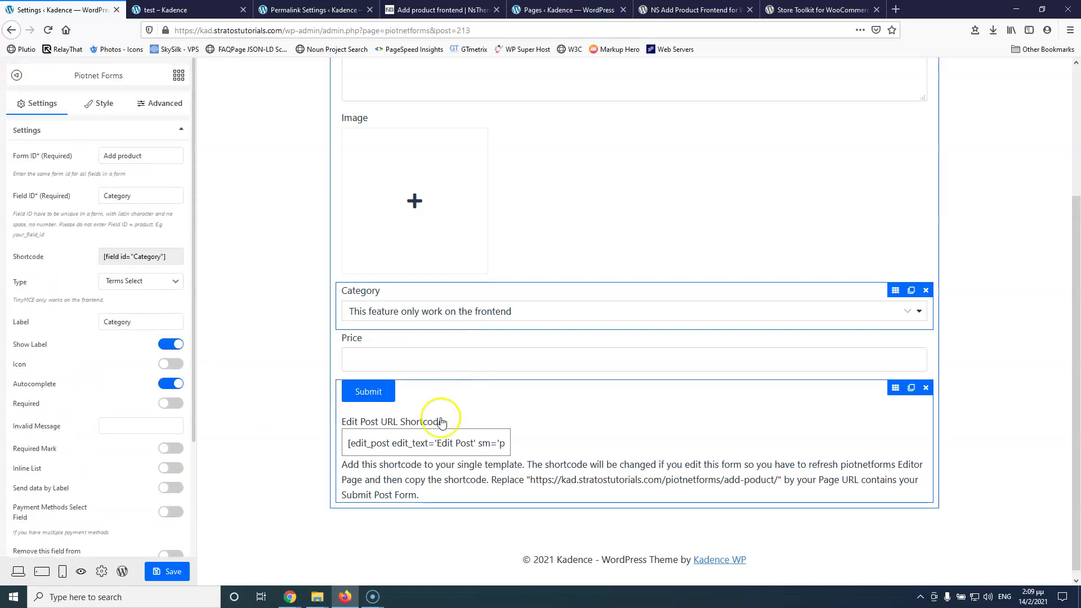
click(363, 388)
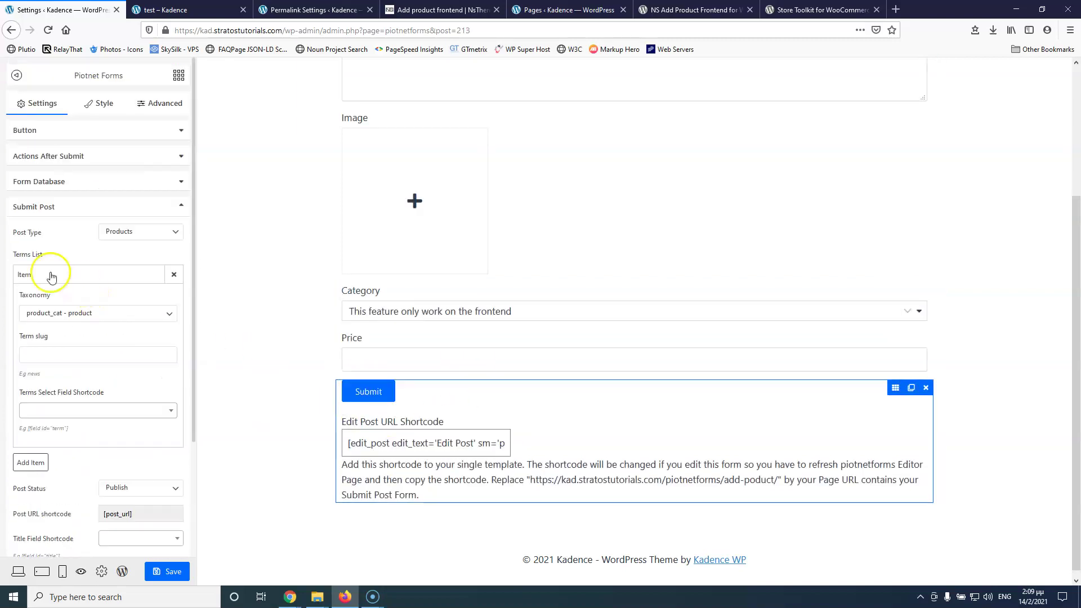
click(71, 275)
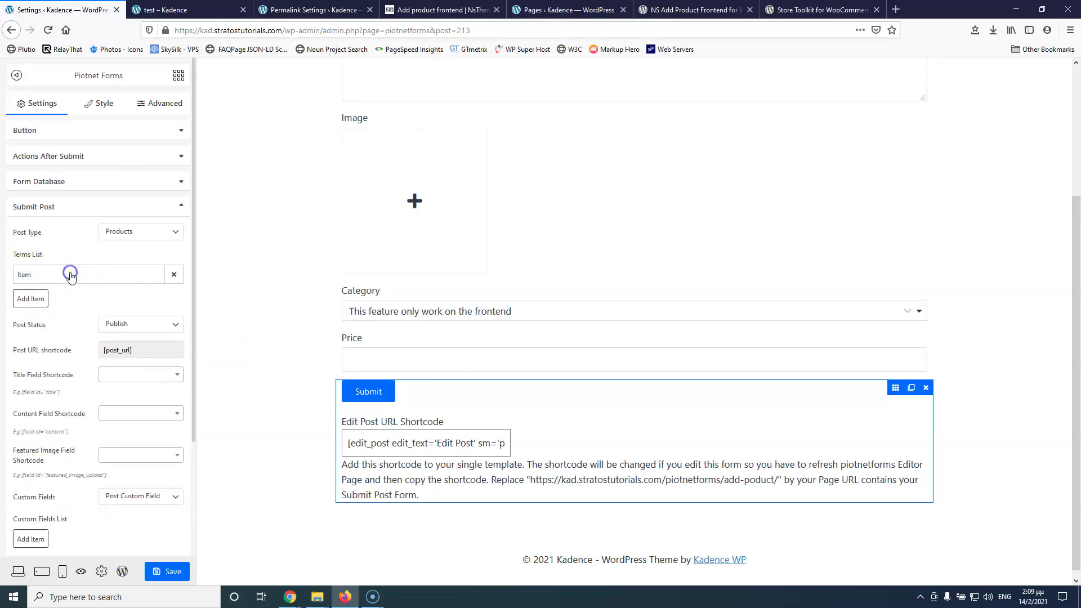
click(144, 323)
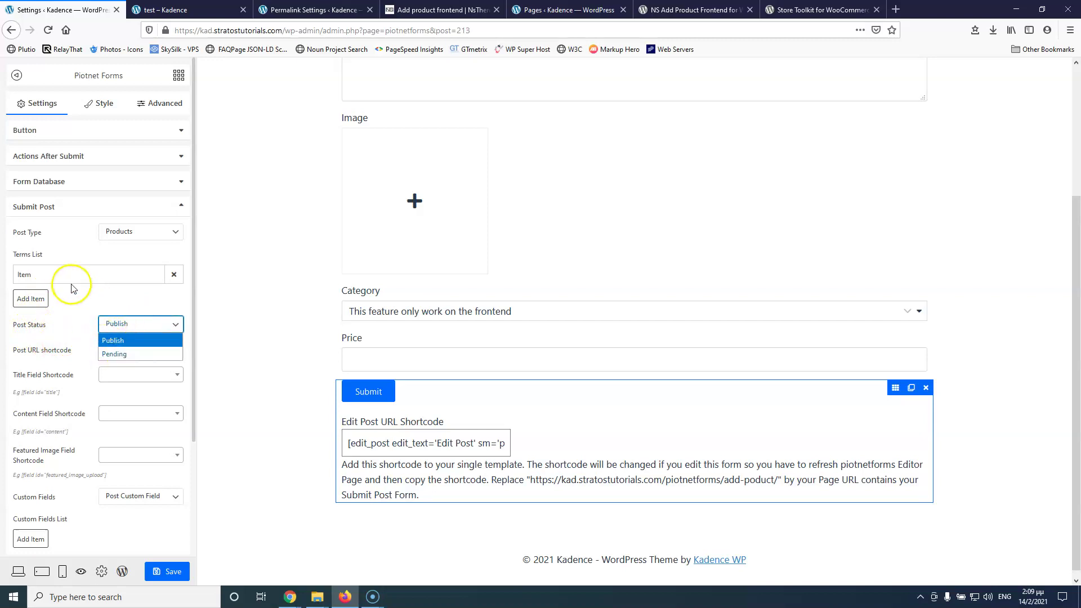
click(78, 301)
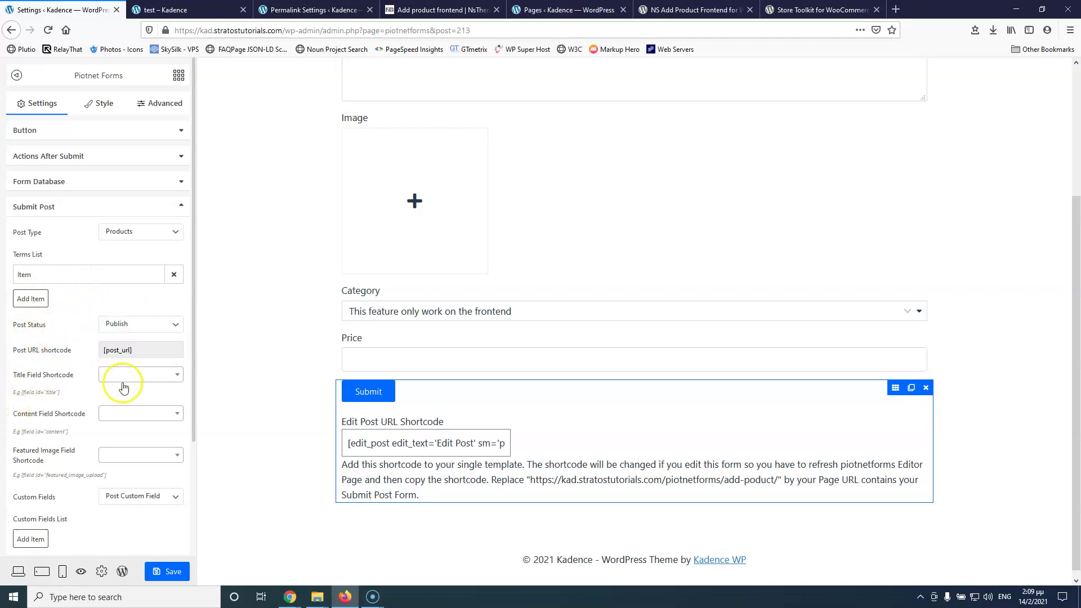
Map the Submit Post title shortcode to Title, the content shortcode to Description and the featured image shortcode to Image.
click(157, 376)
click(122, 419)
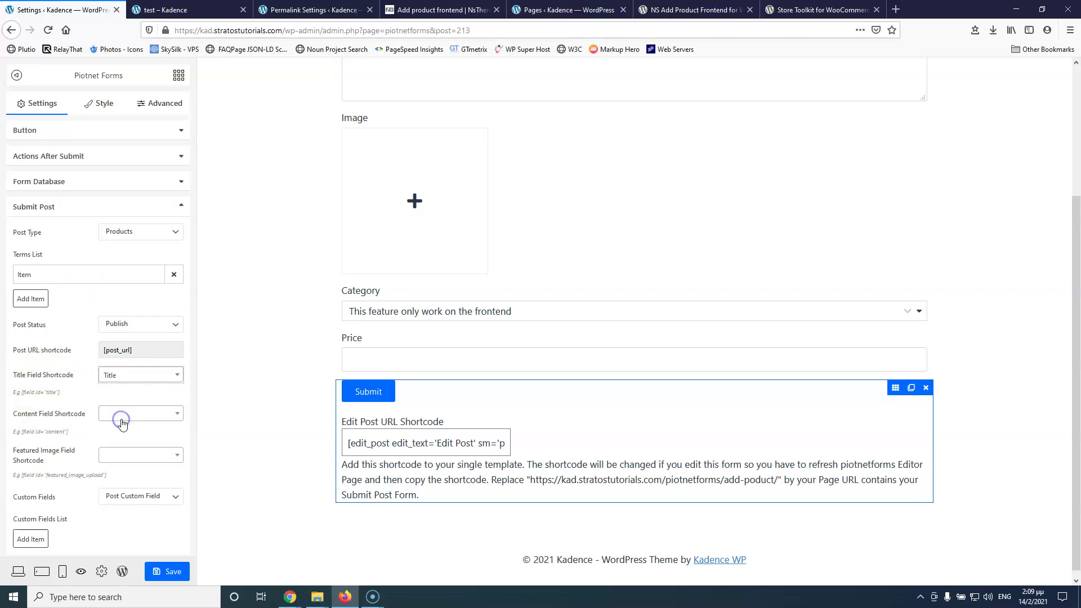
click(174, 415)
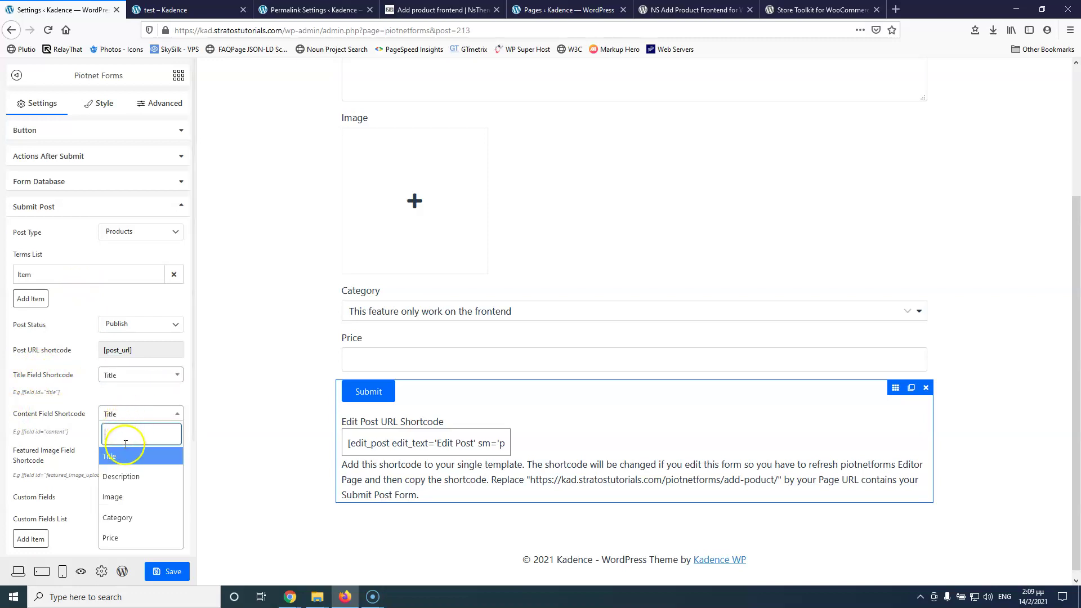
click(130, 478)
click(126, 461)
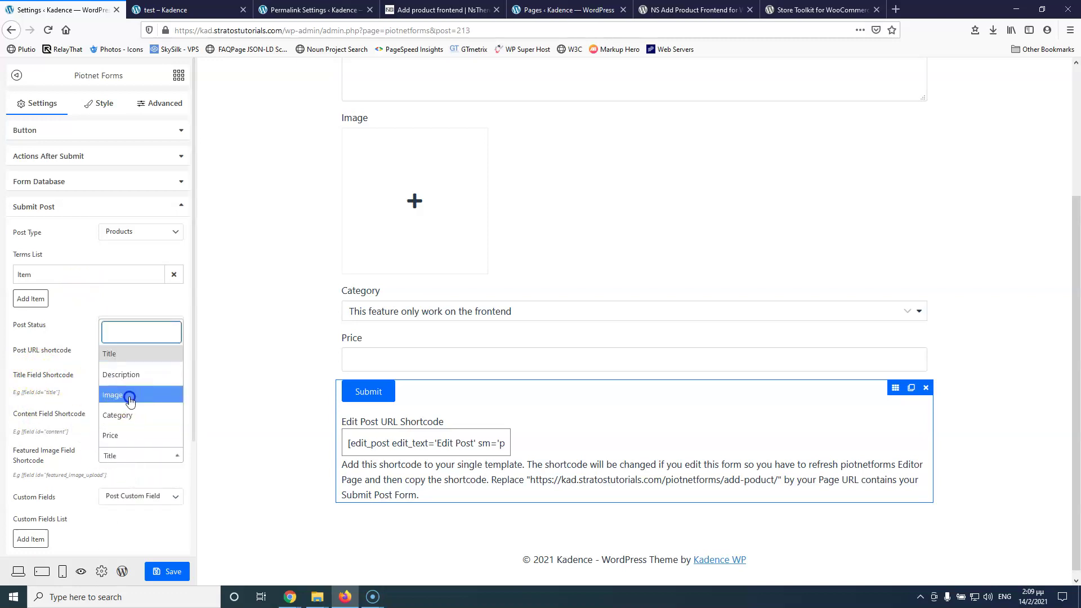
click(112, 396)
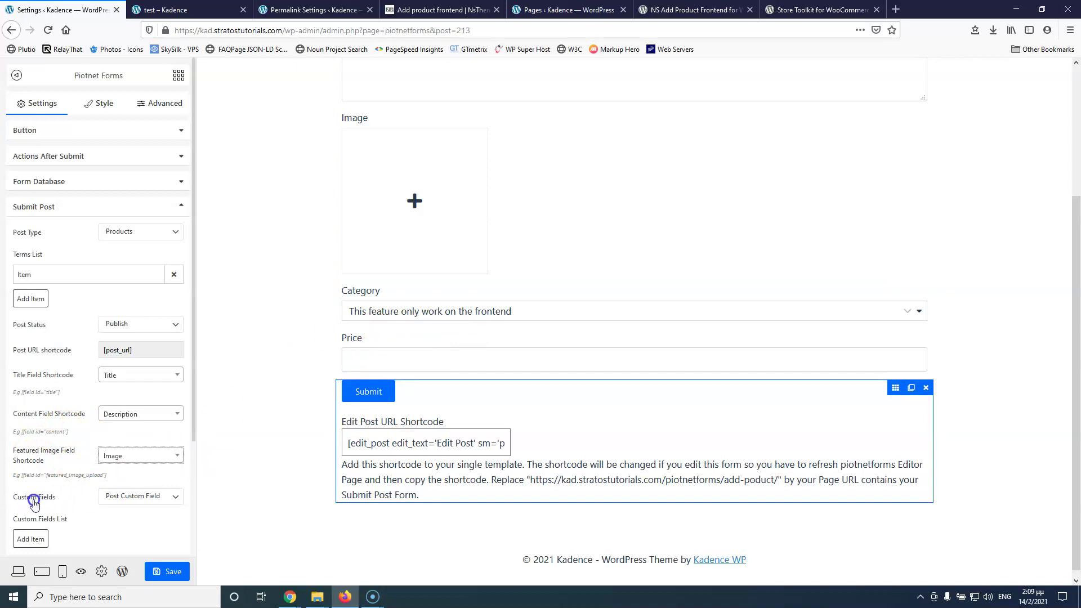
Add a Post Custom Field item to the Submit Post custom fields list and set its field shortcode to Price.
click(133, 496)
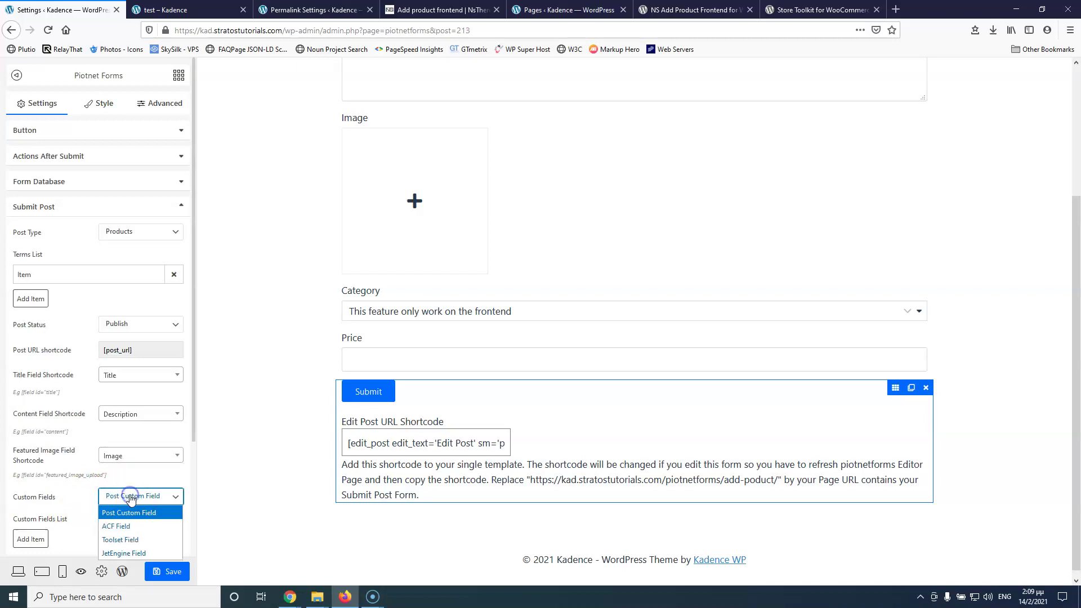
click(128, 513)
scroll(83, 492, down, 1)
click(29, 493)
scroll(104, 437, down, 2)
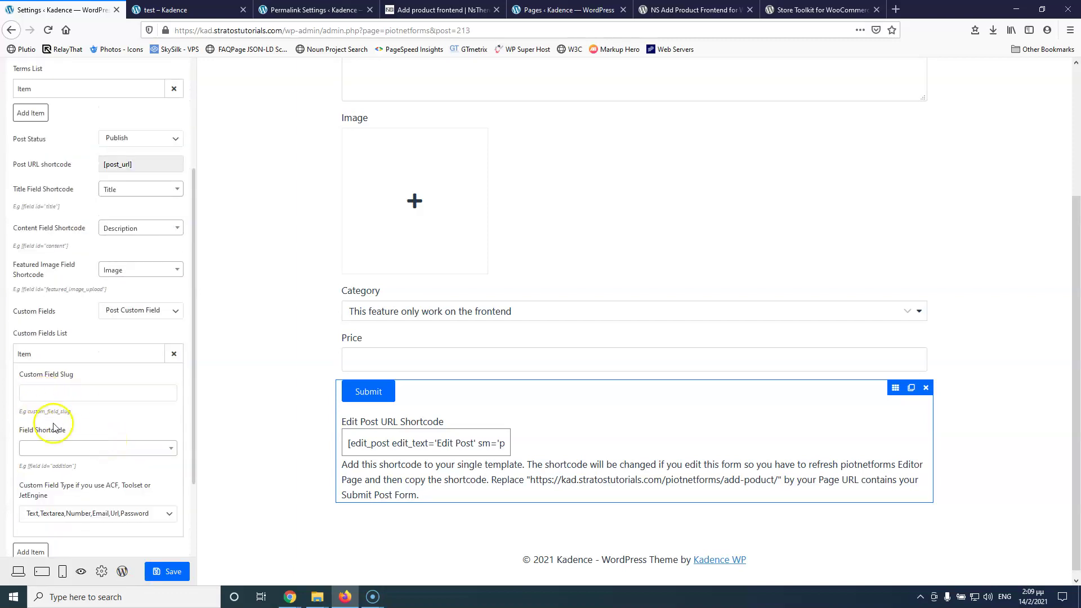
click(132, 448)
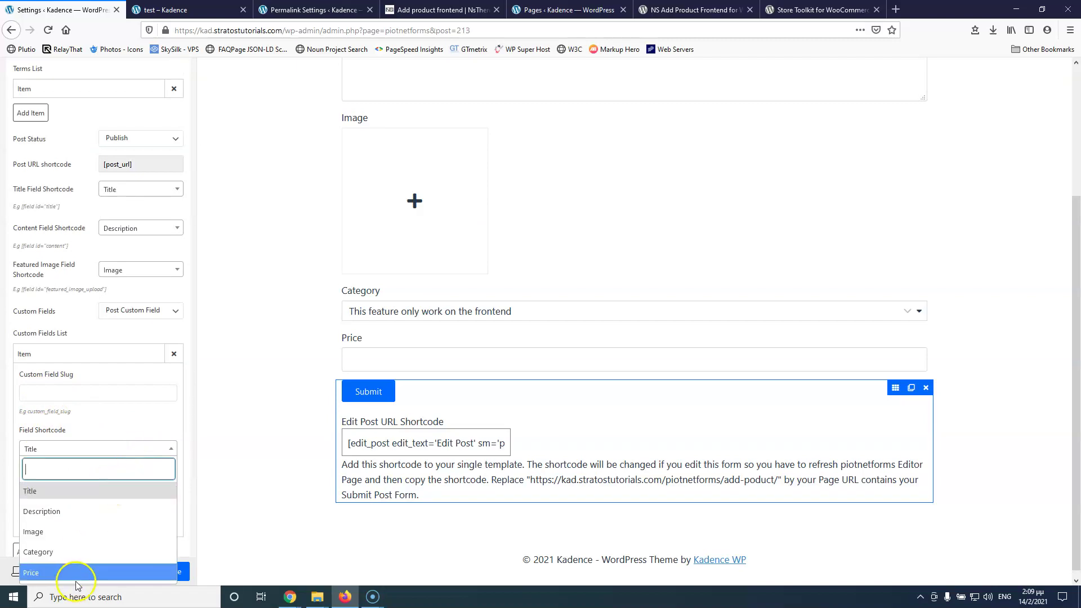
click(90, 573)
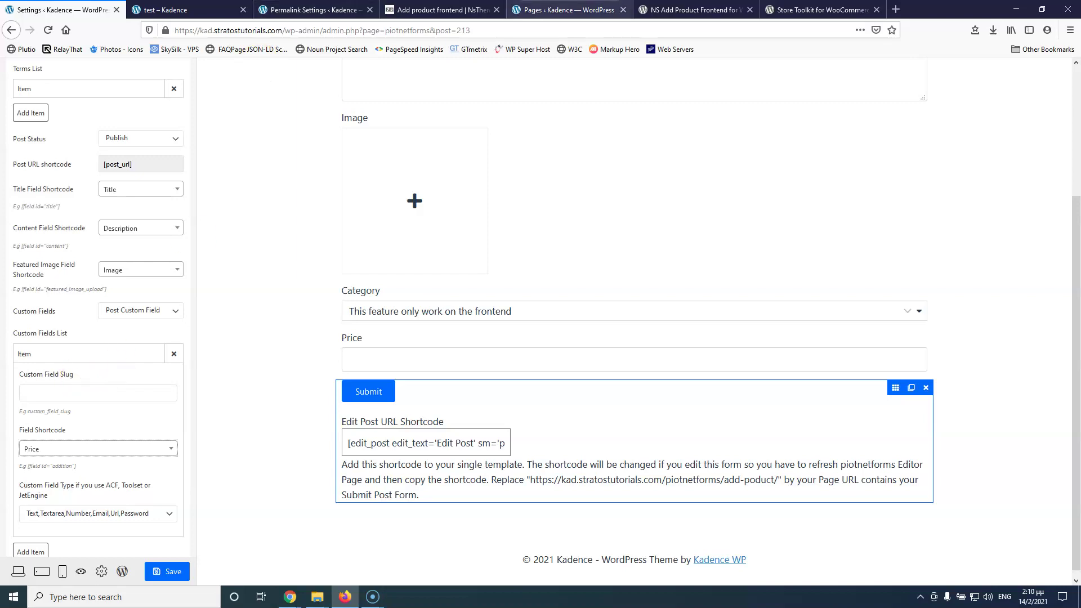
Copy the plugin name Store Toolkit for WooCommerce from its WordPress.org page, search for it in the site's Add Plugins screen and activate it.
click(816, 7)
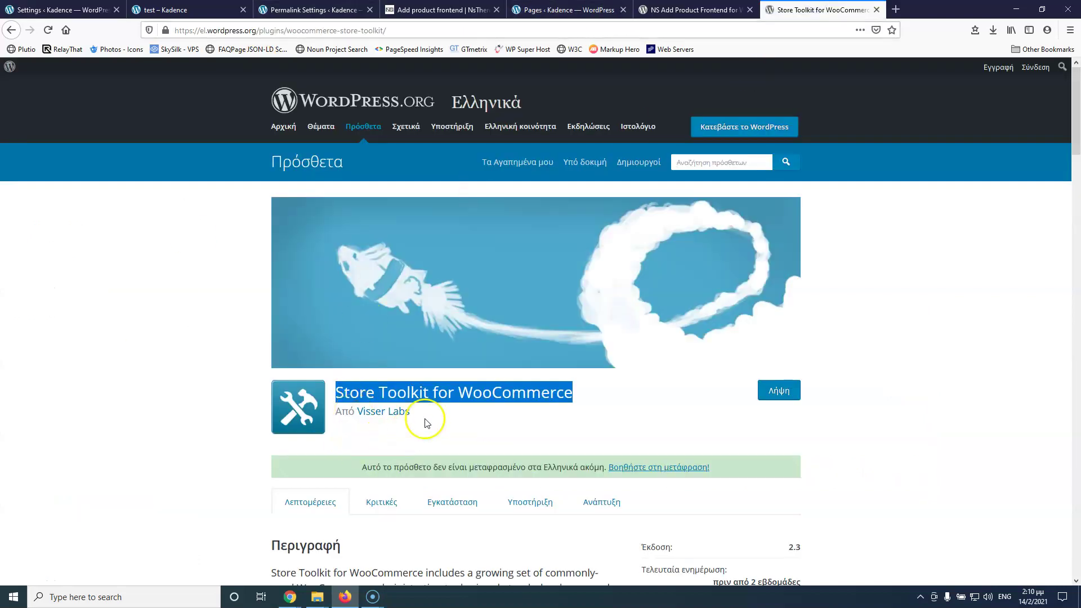
right_click(474, 392)
click(500, 402)
click(309, 10)
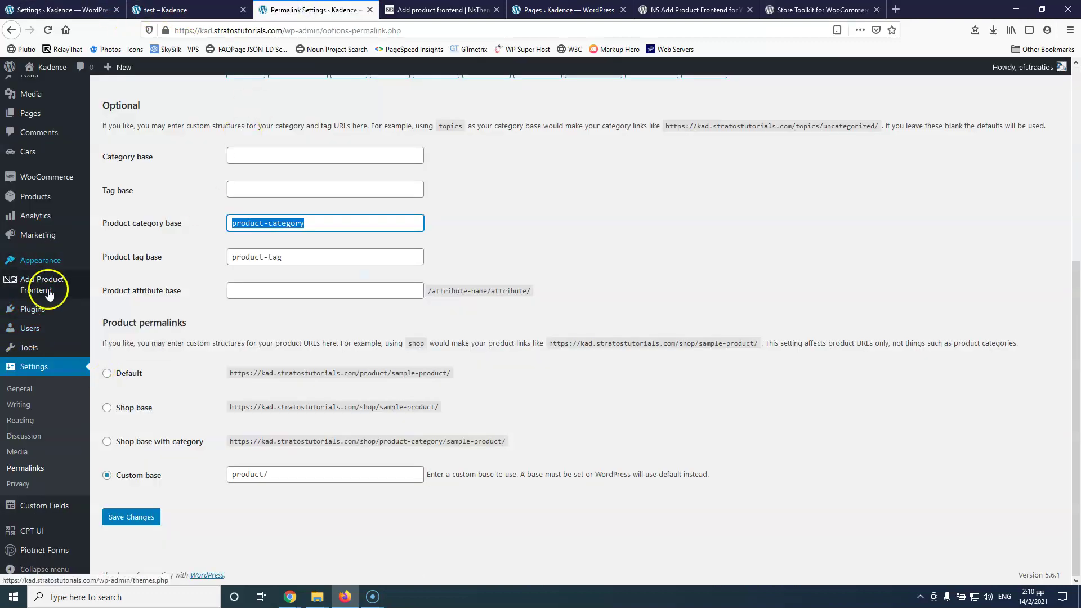
mouse_move(77, 310)
click(118, 329)
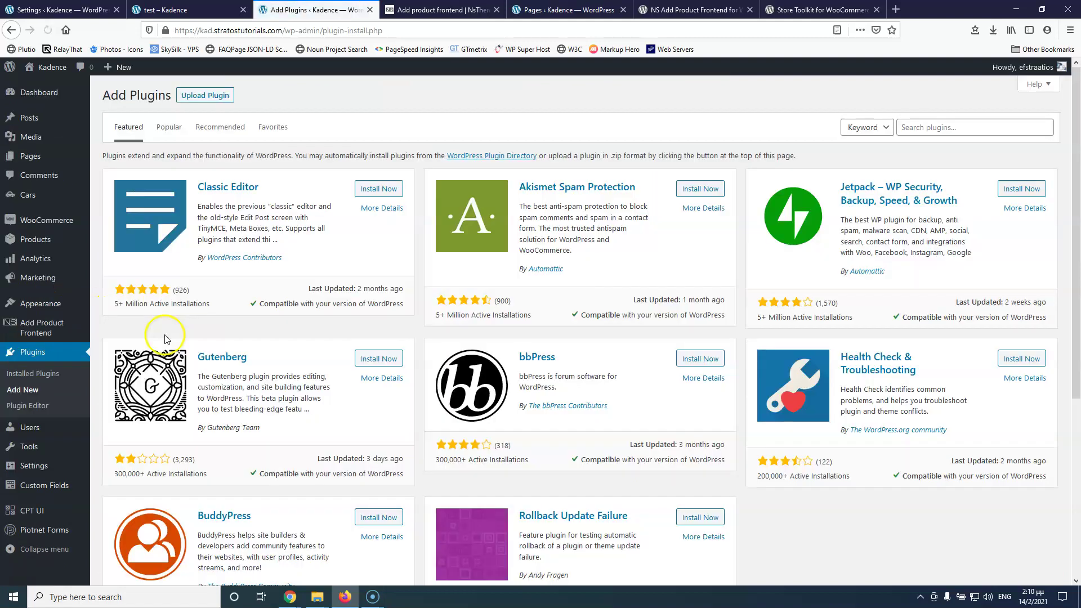
click(916, 121)
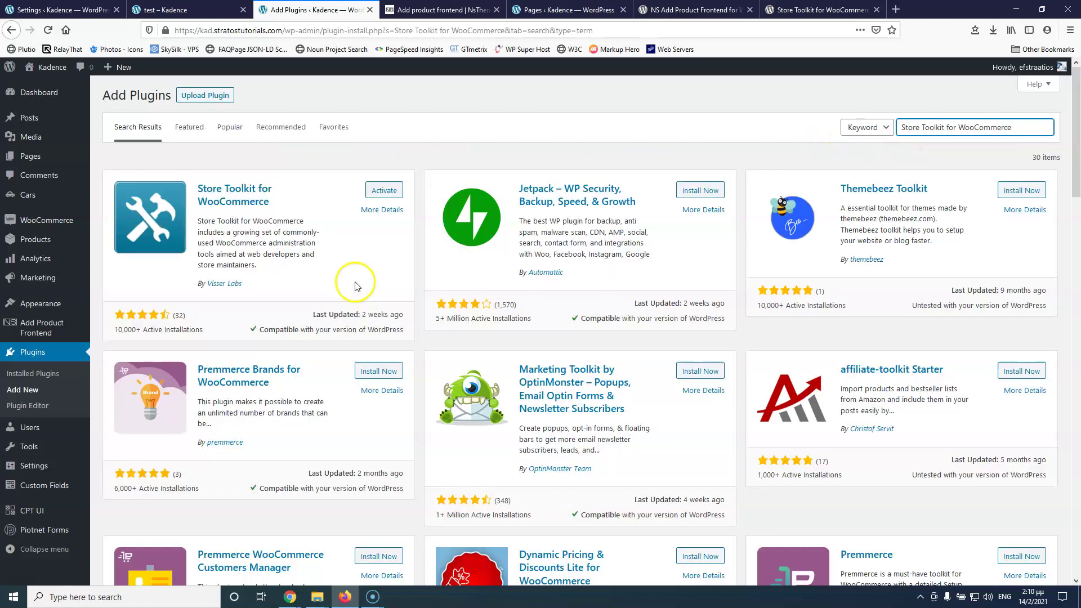
click(383, 192)
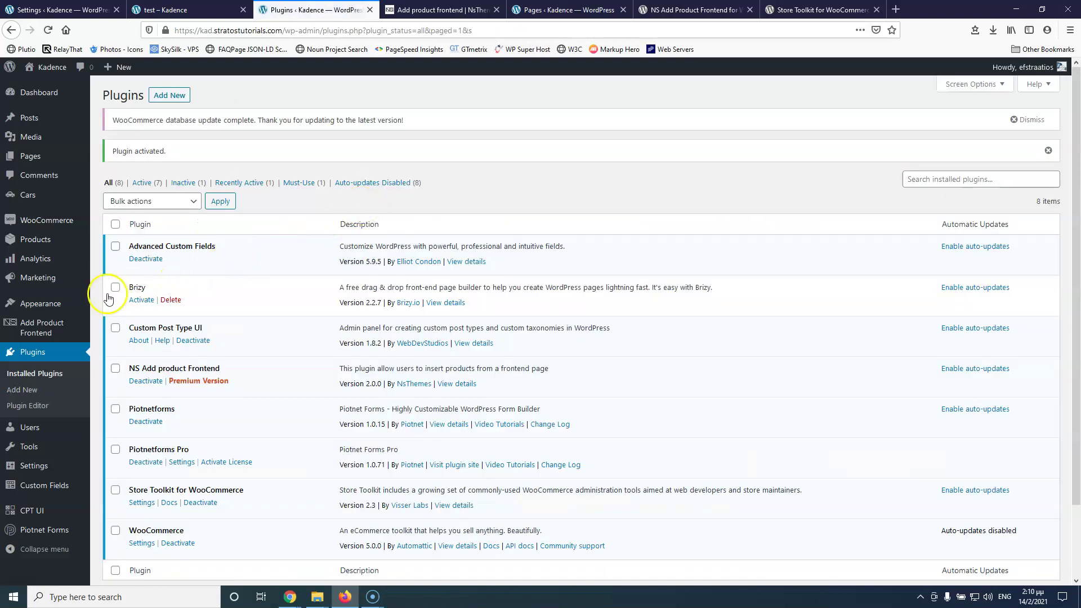
Open the WordPress Pennant product from the product list for editing in a separate browser tab.
mouse_move(53, 221)
mouse_move(48, 241)
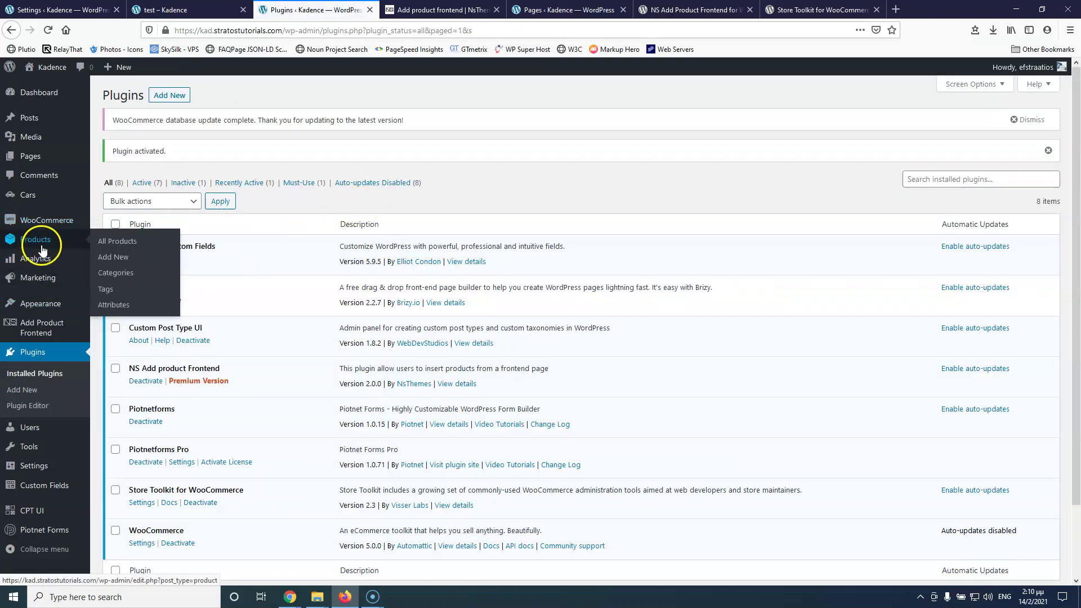
click(115, 246)
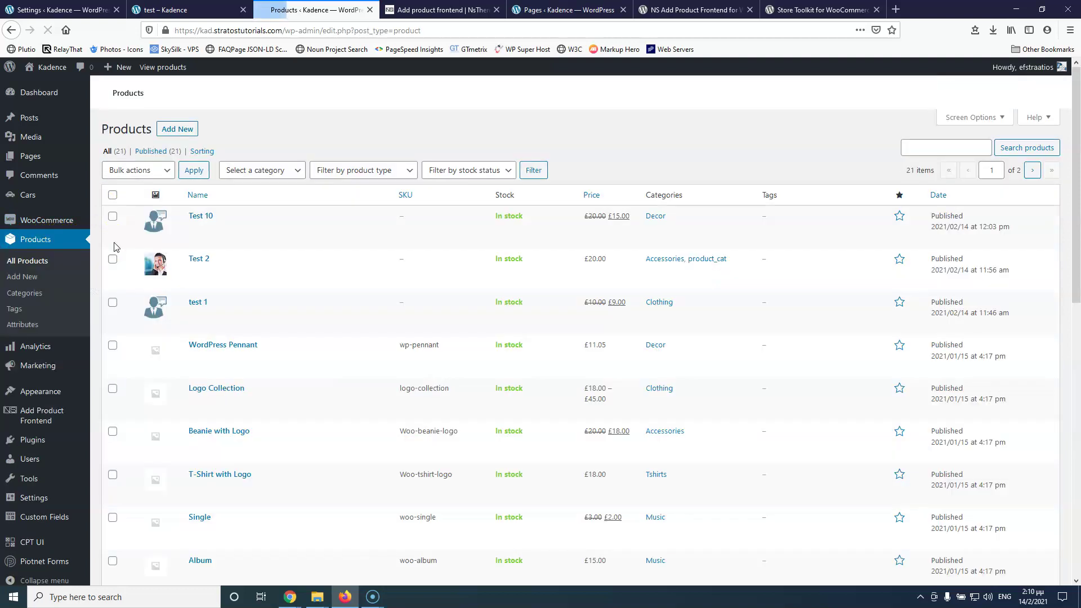
scroll(314, 295, down, 4)
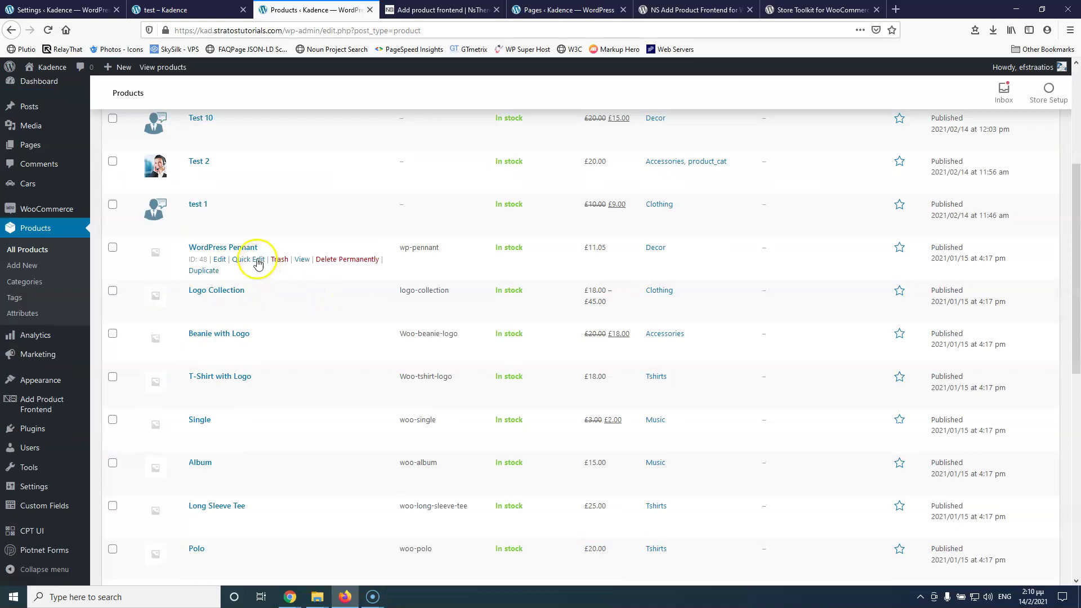
middle_click(220, 261)
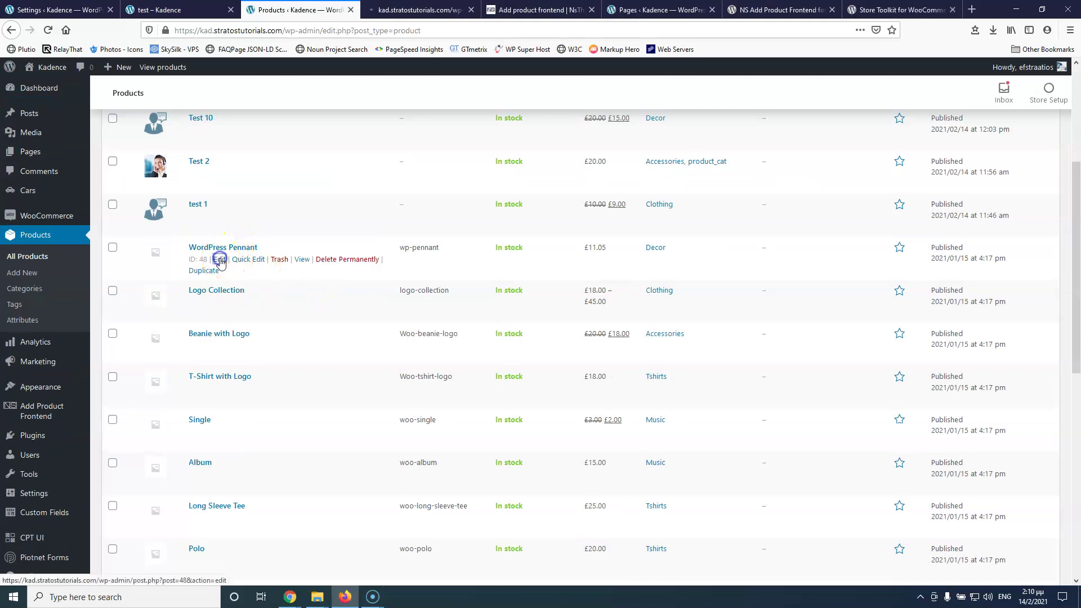
click(419, 9)
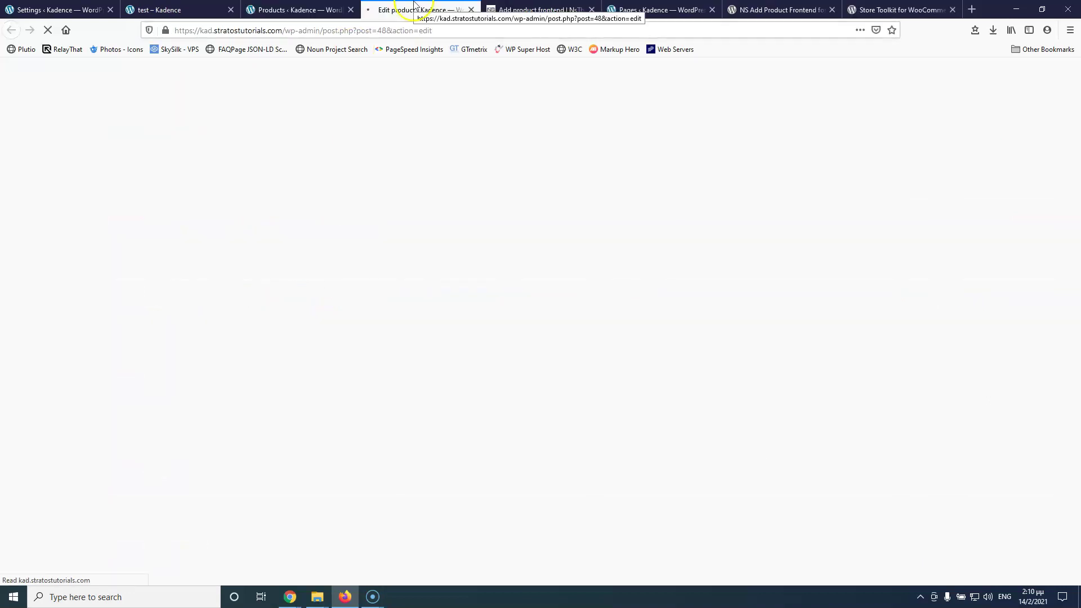
Examine the product's Product Post Meta for the meta keys that store its price, and compare with the Product data section.
scroll(261, 400, down, 4)
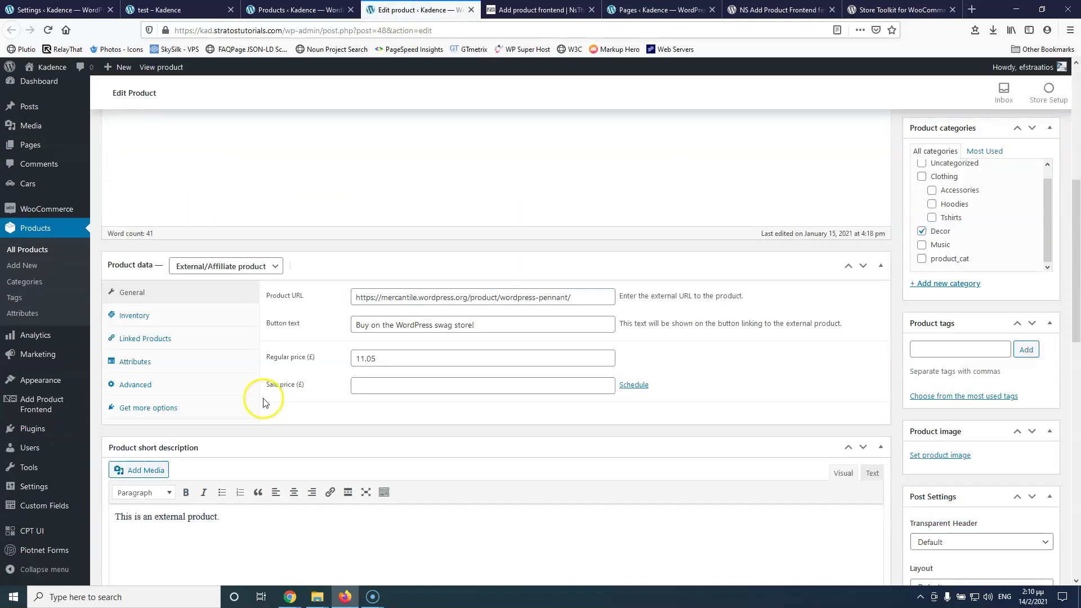
scroll(263, 402, down, 8)
scroll(265, 401, down, 2)
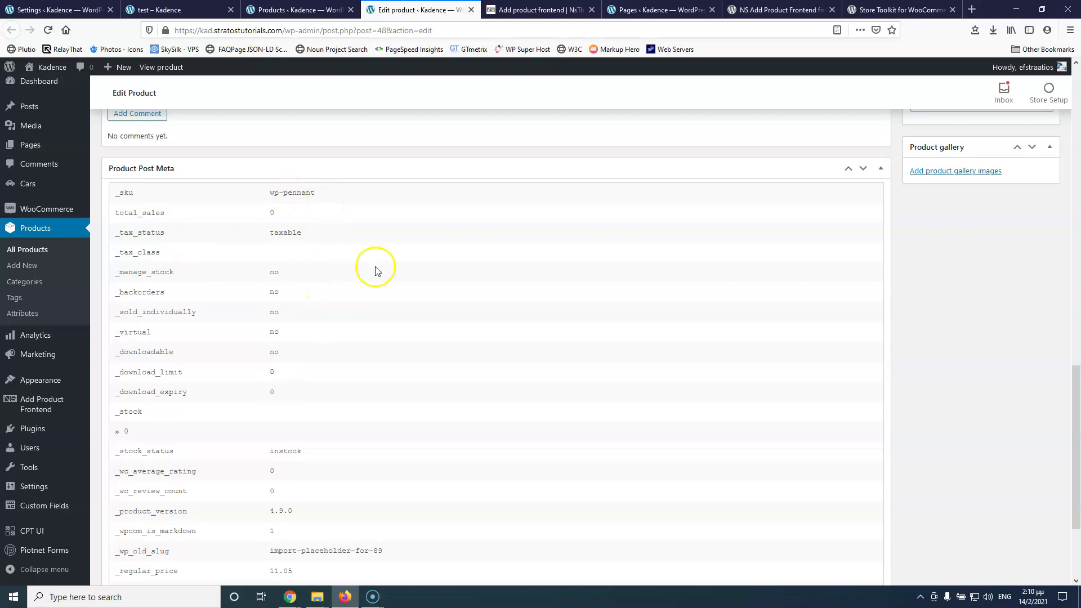
scroll(292, 366, down, 3)
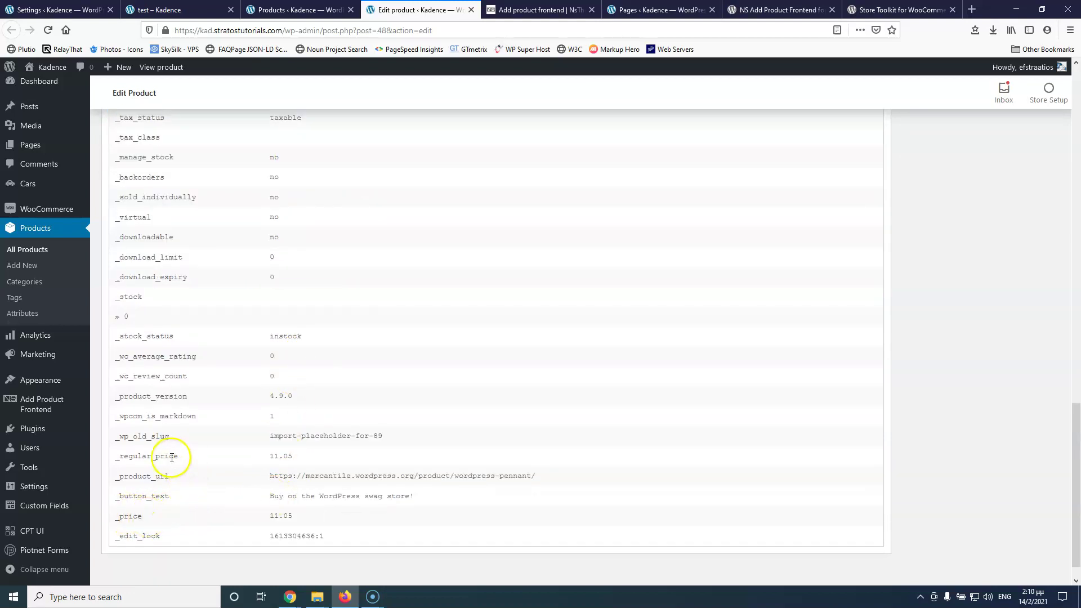
drag(193, 459, 115, 456)
drag(142, 516, 119, 518)
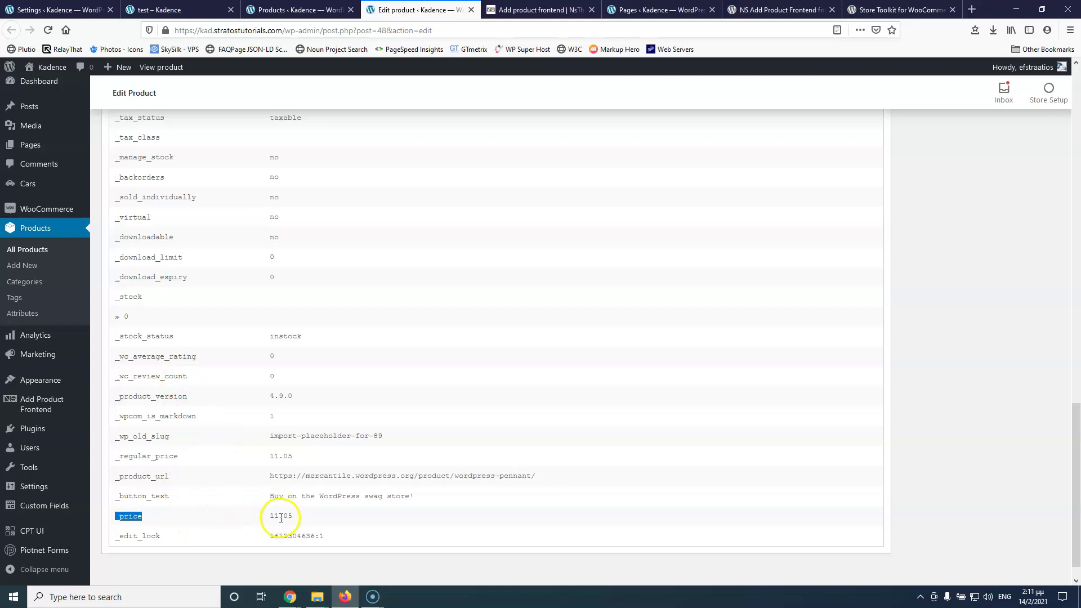
scroll(470, 333, up, 15)
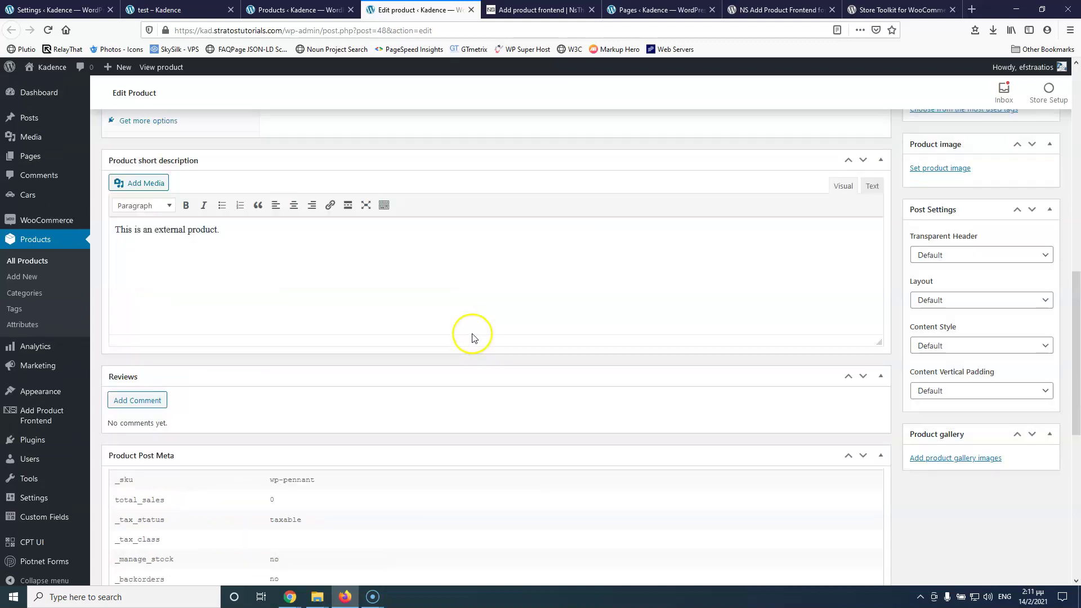
scroll(749, 397, down, 4)
scroll(749, 395, up, 4)
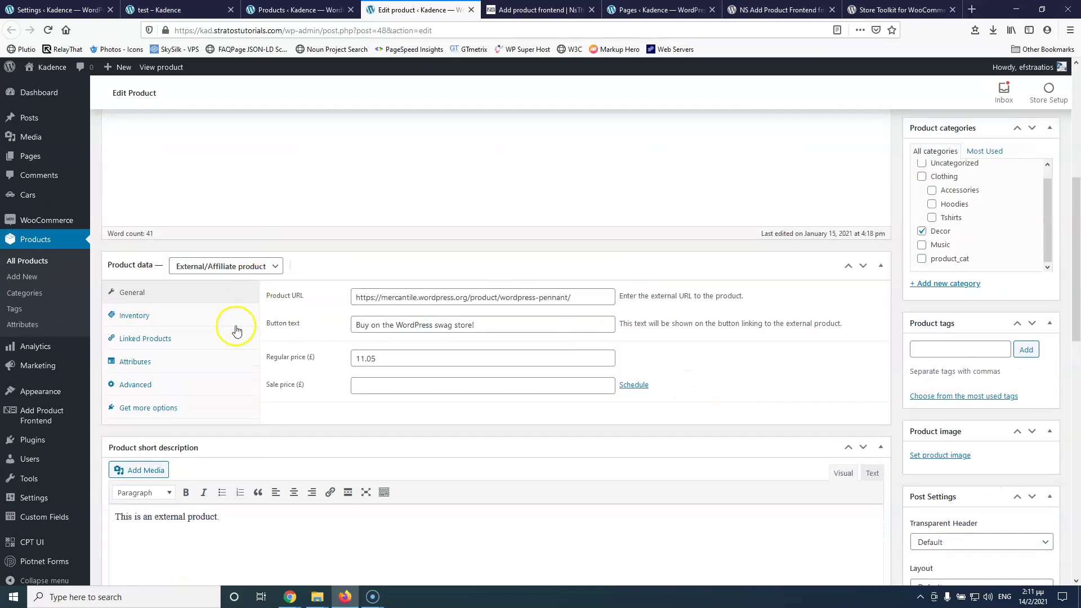
Set the custom field slug for the Price item to _price in the form editor and save the form.
click(72, 9)
click(65, 391)
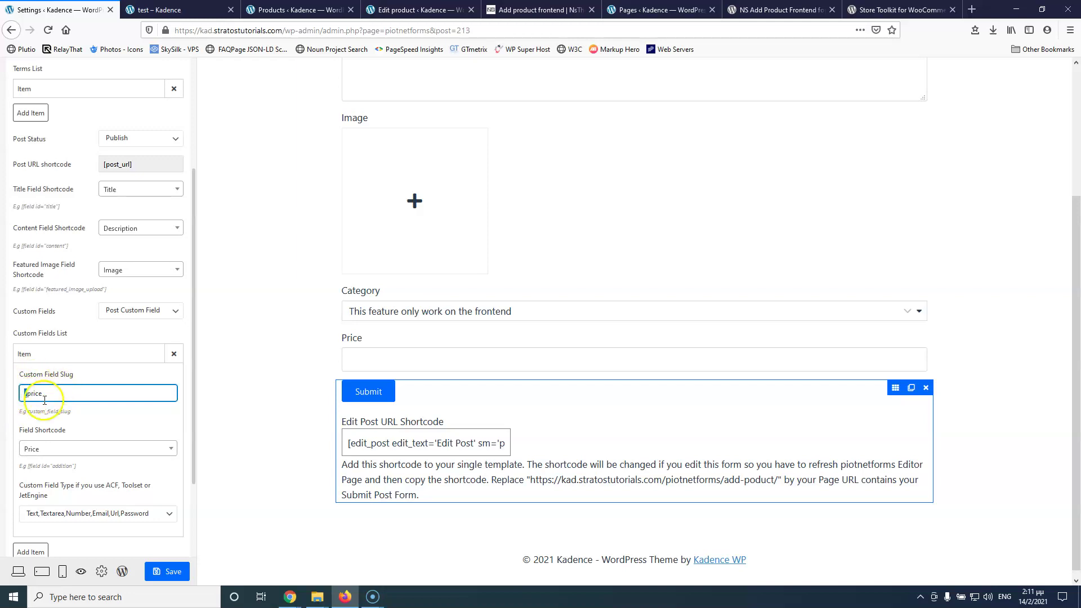
scroll(149, 345, down, 1)
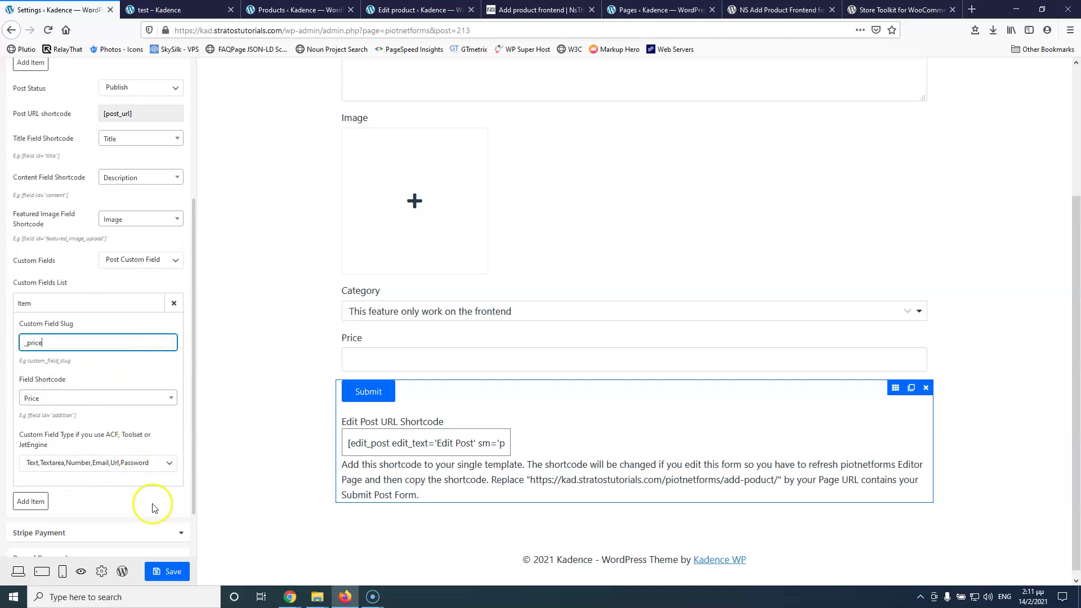
click(168, 570)
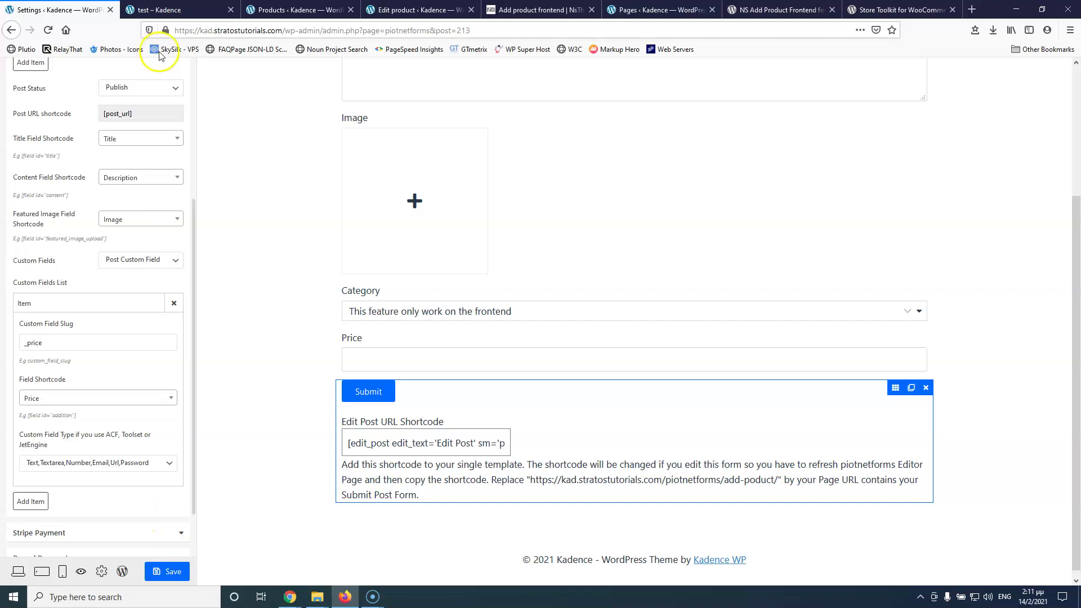
Reload the front-end test page and fill in the title Test 11 and the description 11.
click(169, 10)
click(48, 30)
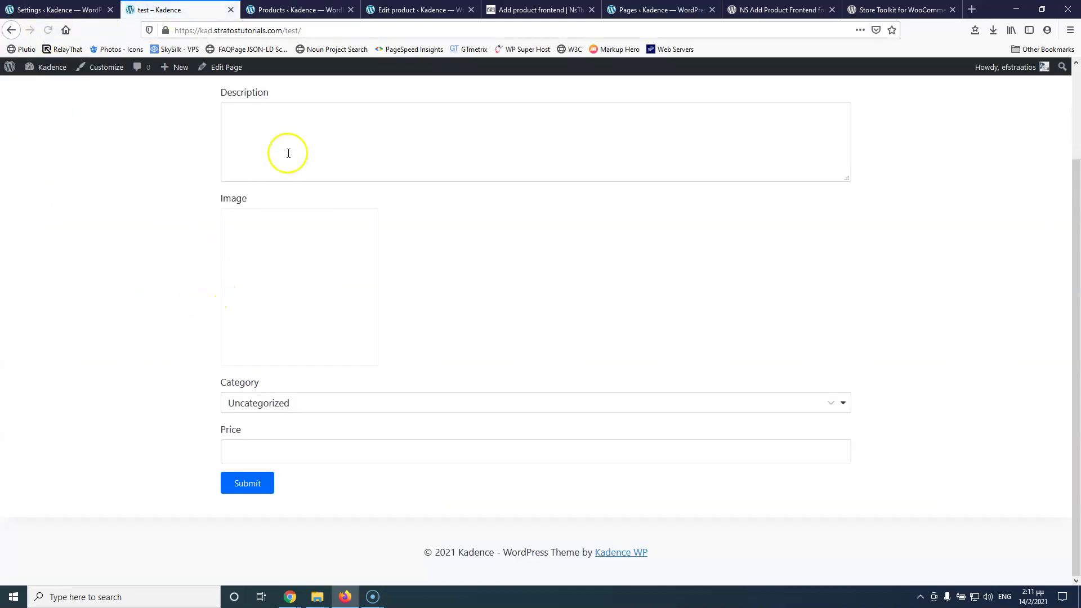
click(288, 180)
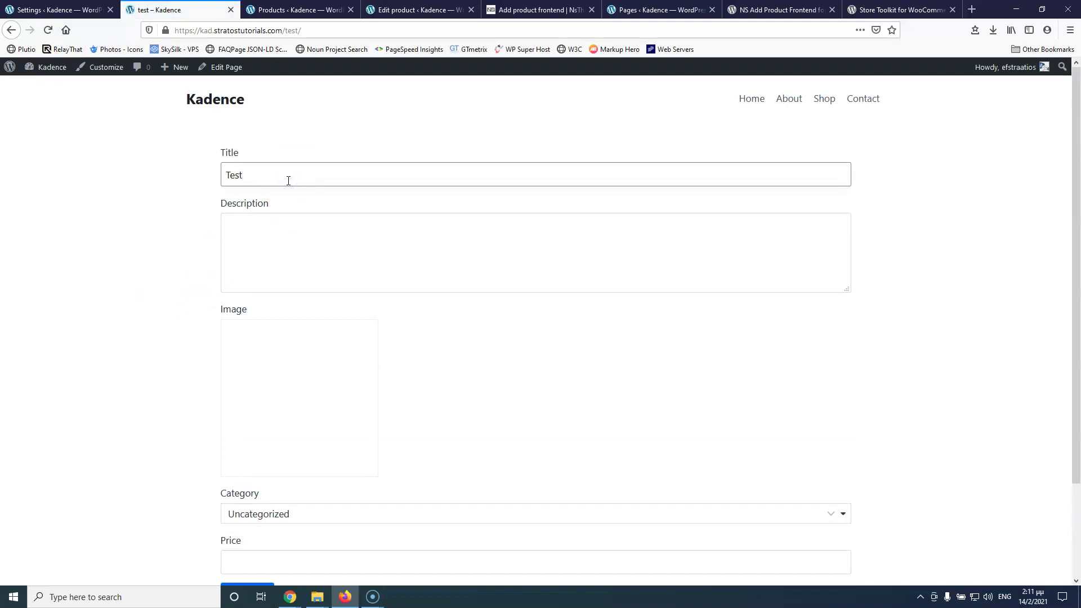
click(291, 249)
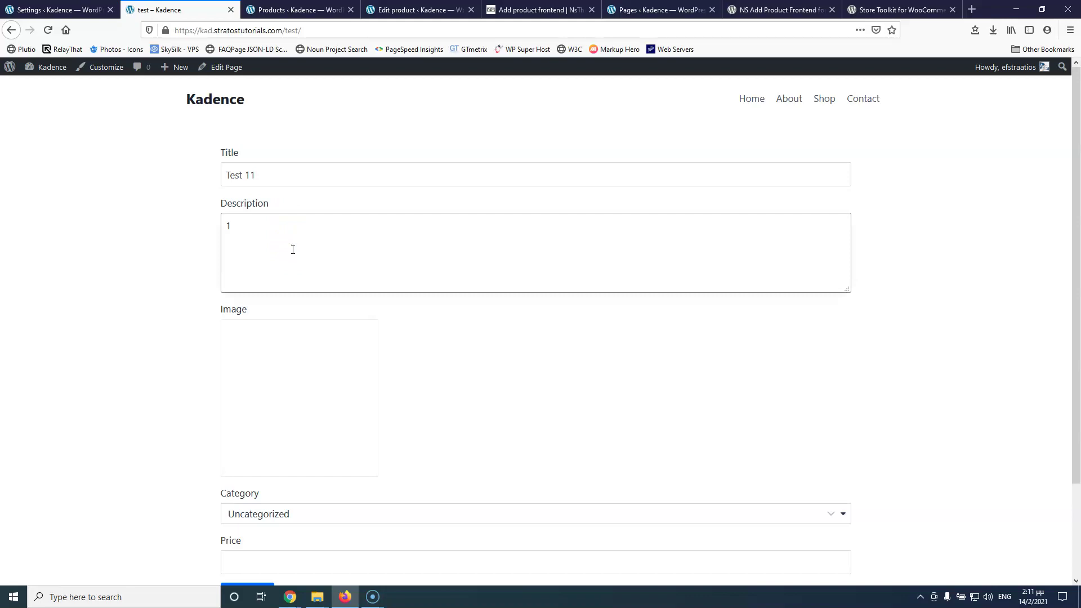
Upload contact.jpg from the Pictures folder into the form's Image field.
click(287, 391)
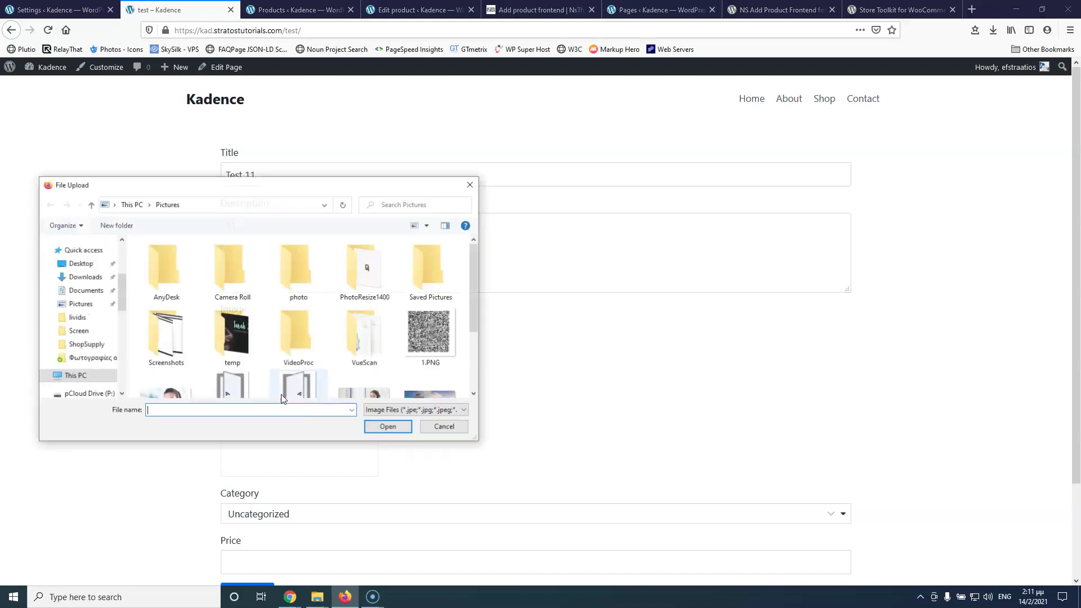
scroll(180, 380, down, 1)
click(175, 382)
click(388, 426)
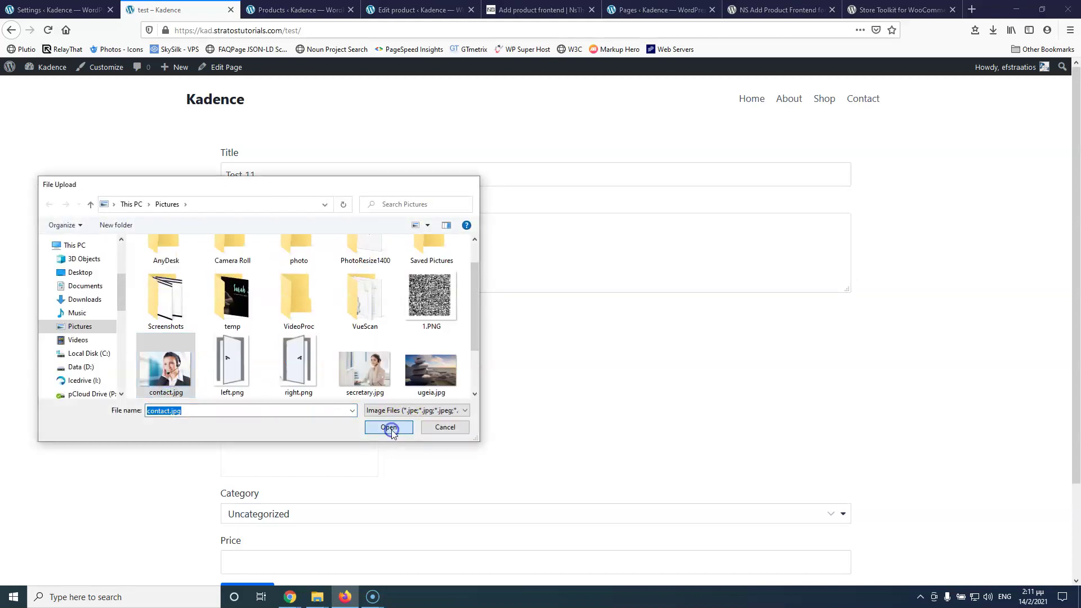
Choose Clothing as the category, set the price to 25 and submit the product form.
scroll(349, 357, down, 2)
click(296, 403)
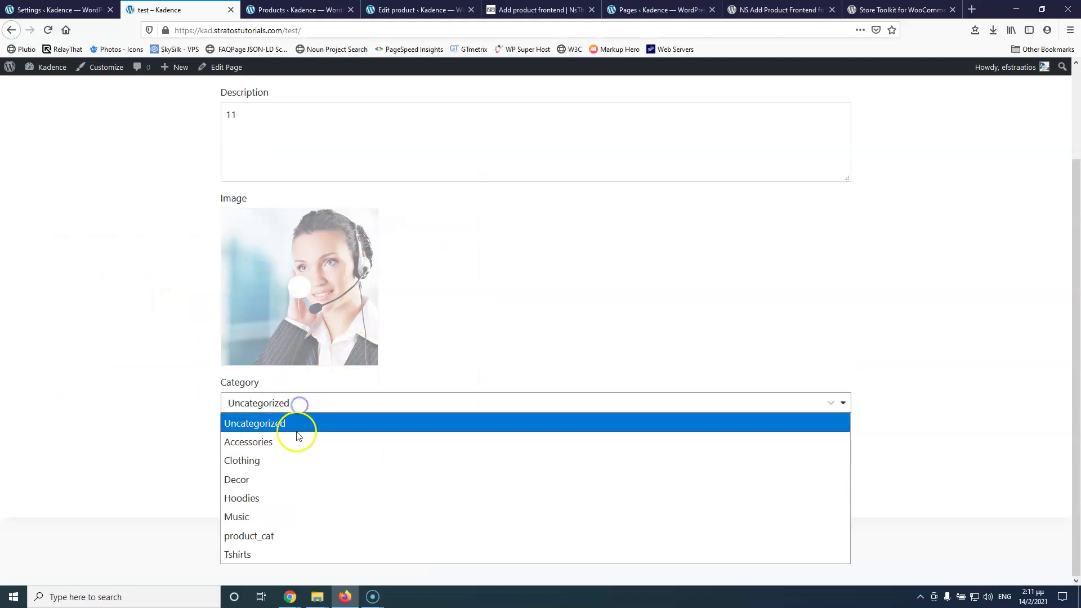
click(284, 461)
click(242, 457)
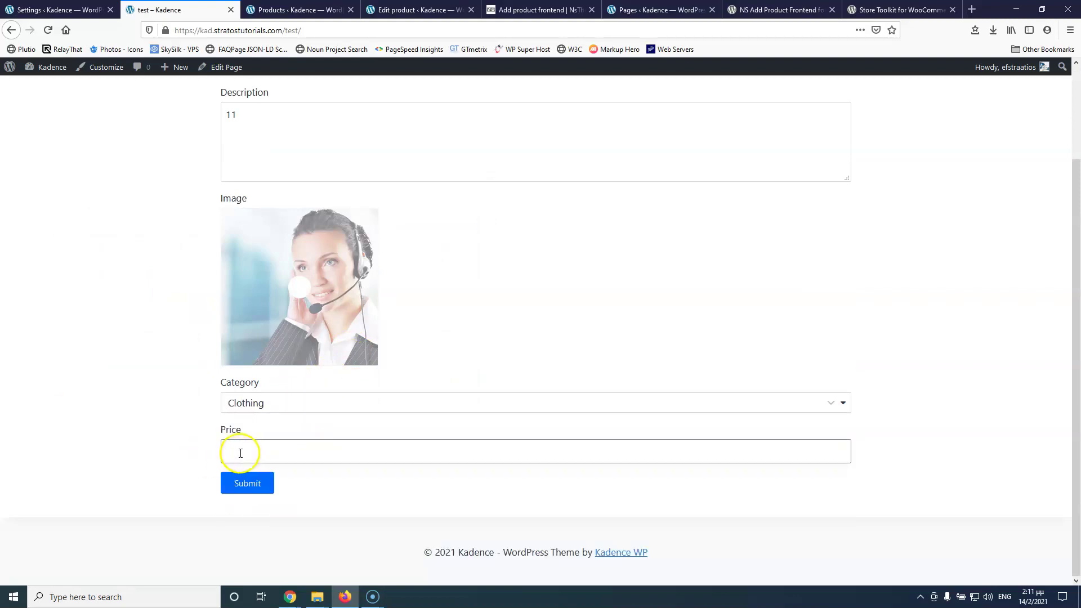
text(25)
click(243, 492)
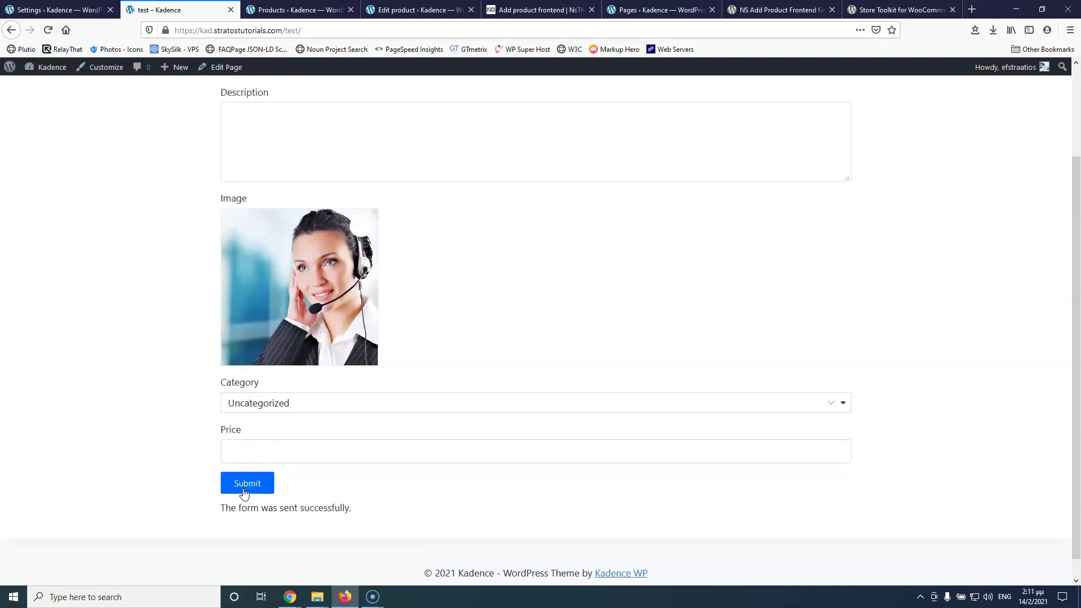
Refresh the admin product list, check the Test 11 product's details in its edit page and return to the list.
click(293, 9)
click(33, 256)
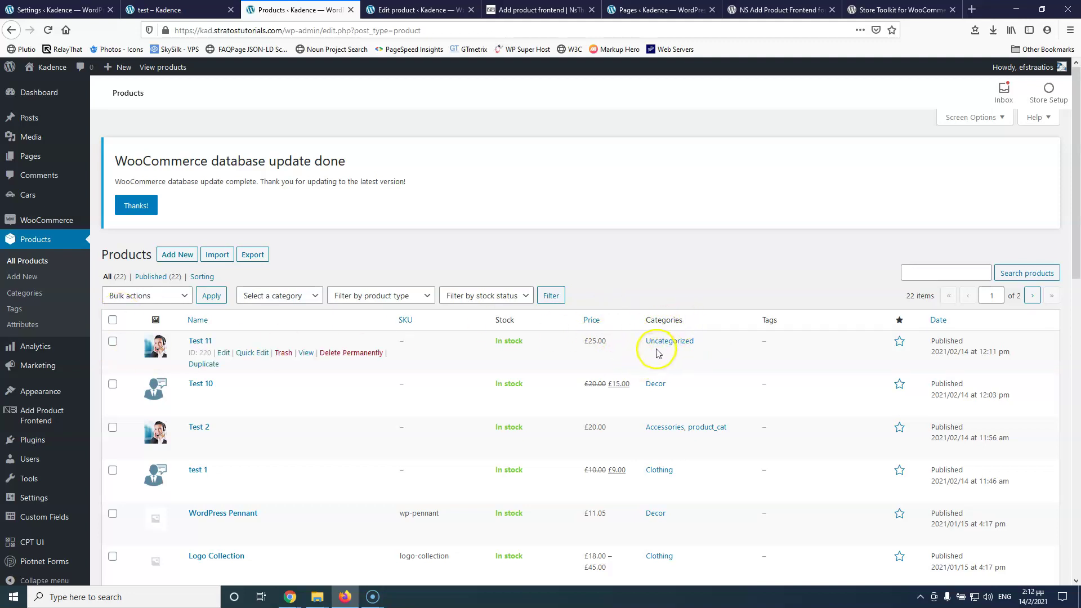
middle_click(224, 352)
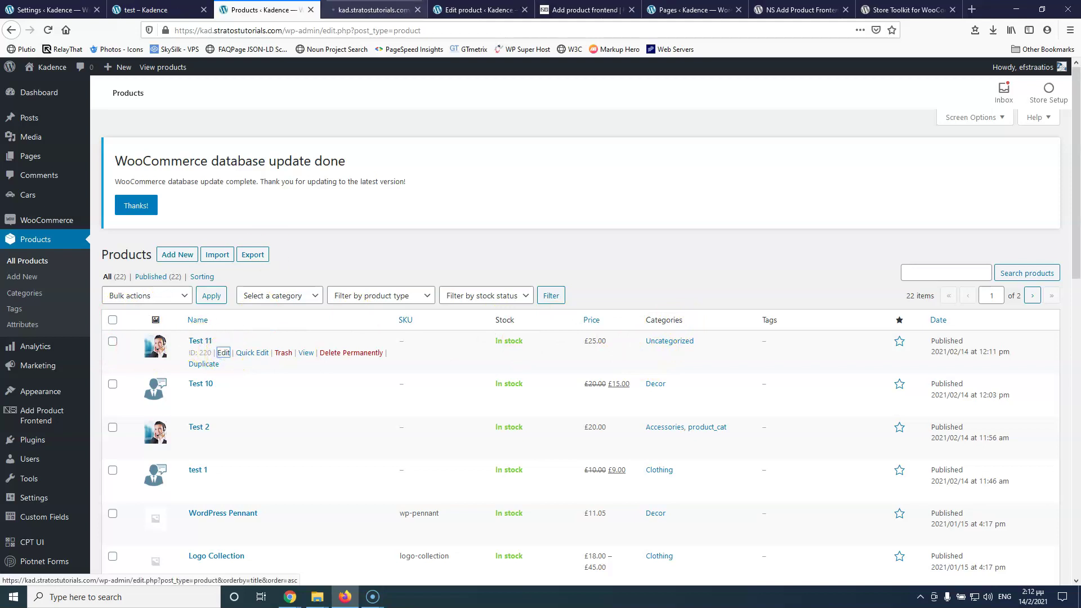
click(364, 9)
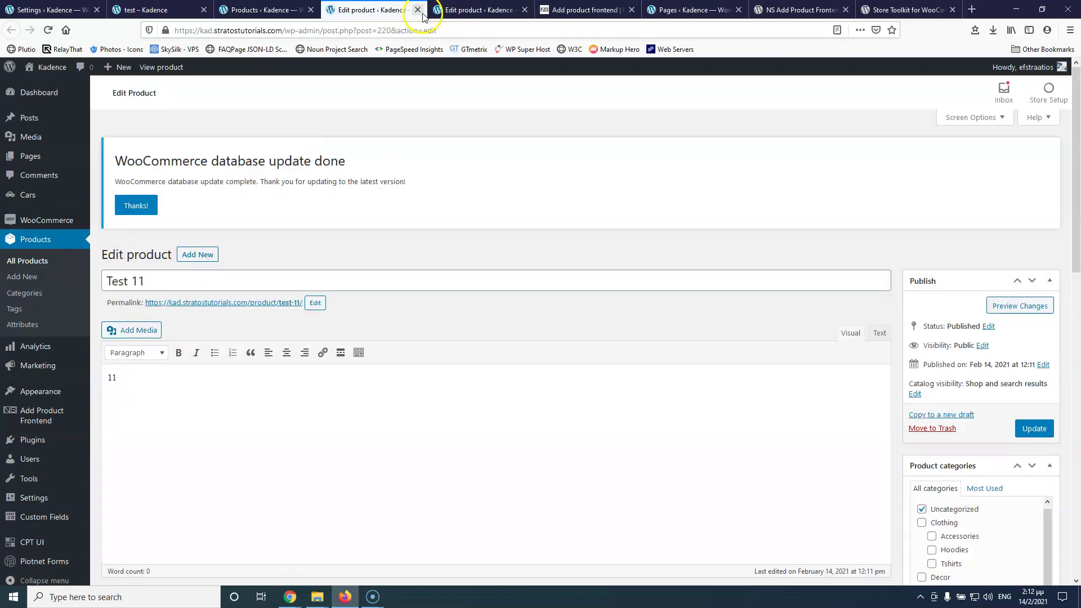
click(260, 9)
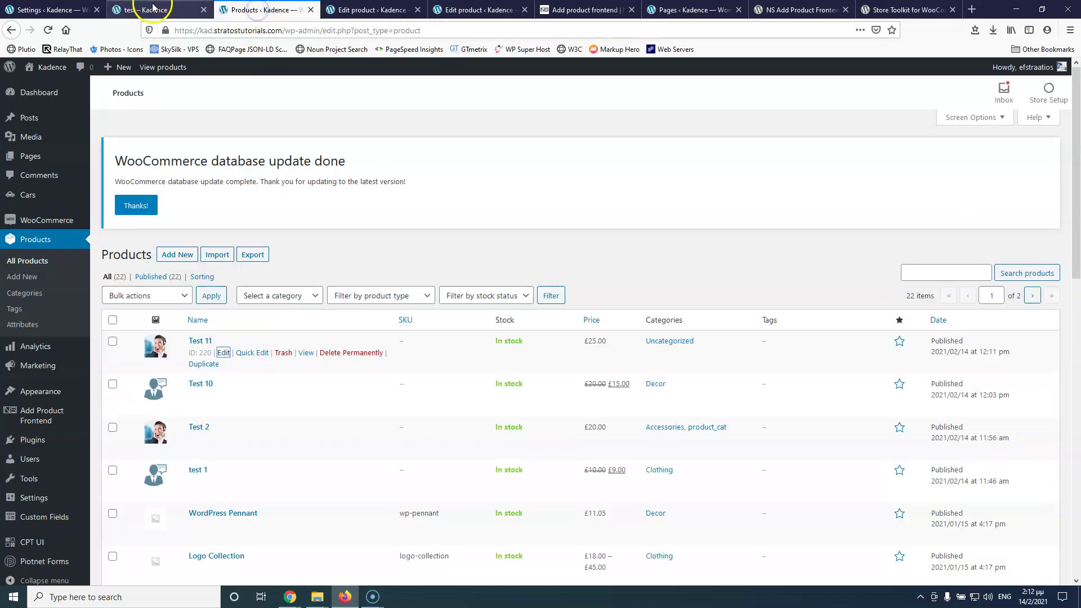
Link the Submit button's product_cat taxonomy term item to the Category field in the form editor and save the form.
click(62, 10)
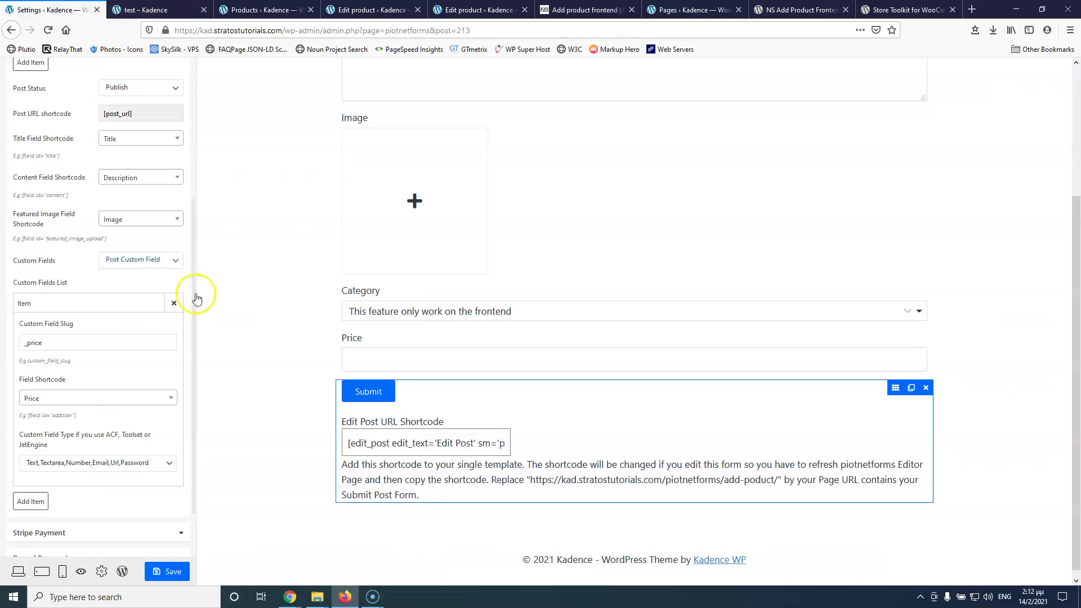
scroll(107, 248, up, 5)
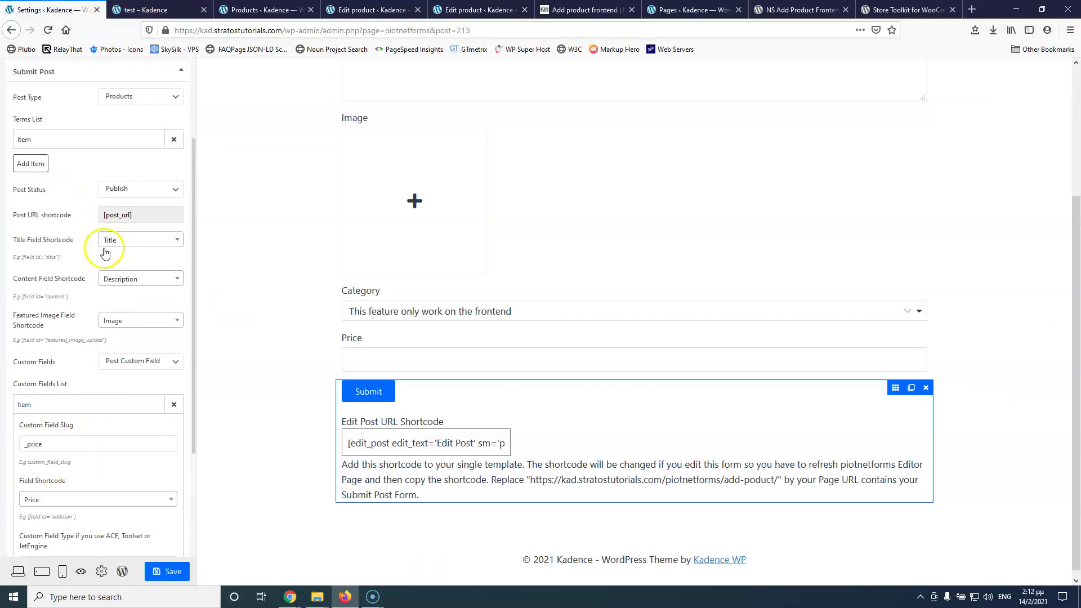
scroll(104, 252, up, 1)
click(76, 276)
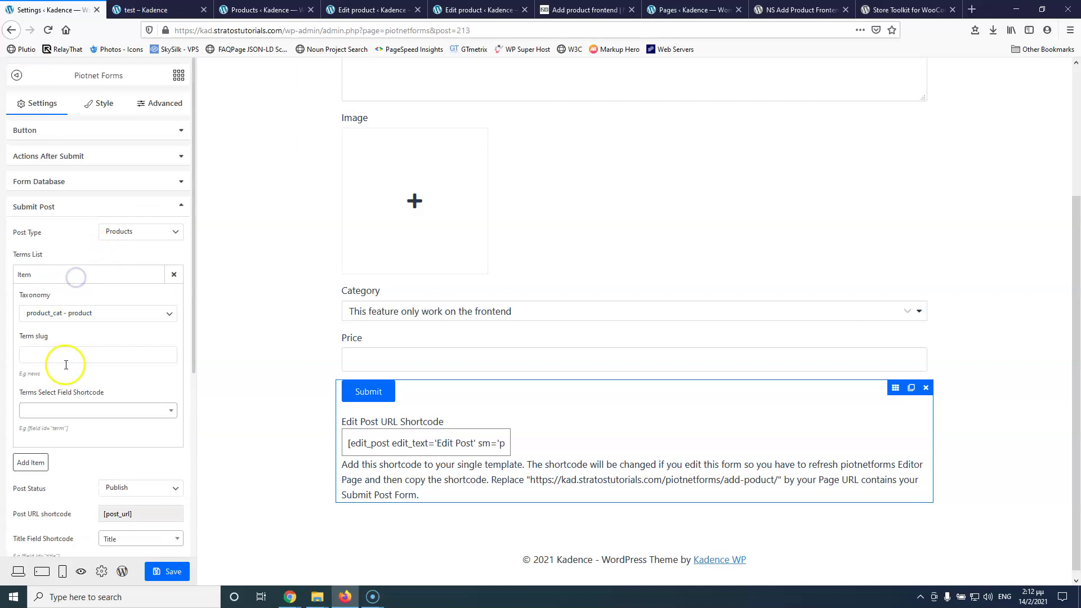
click(111, 417)
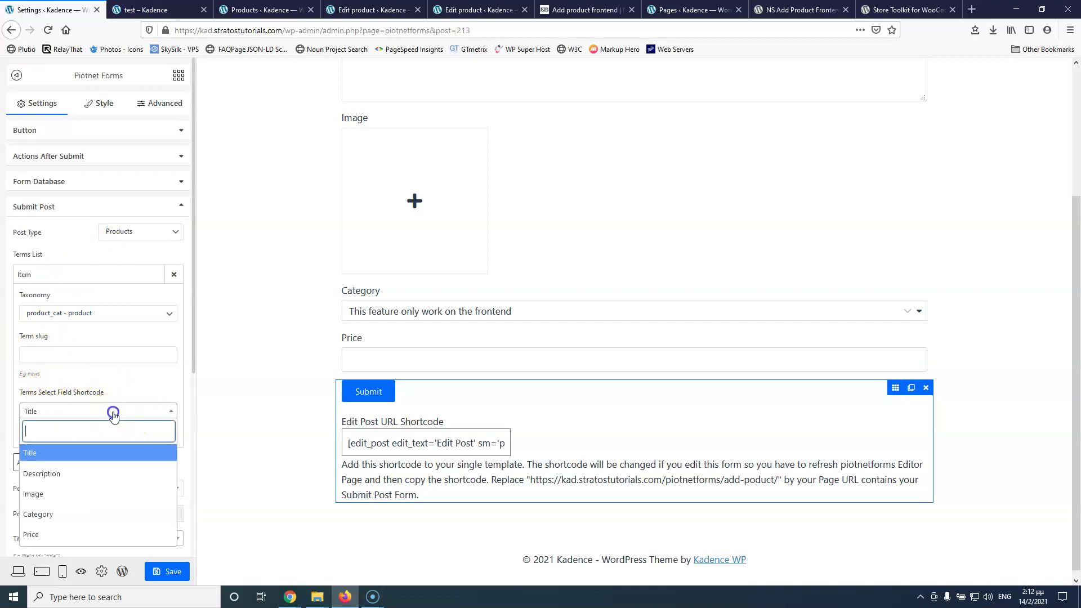
click(93, 519)
click(171, 572)
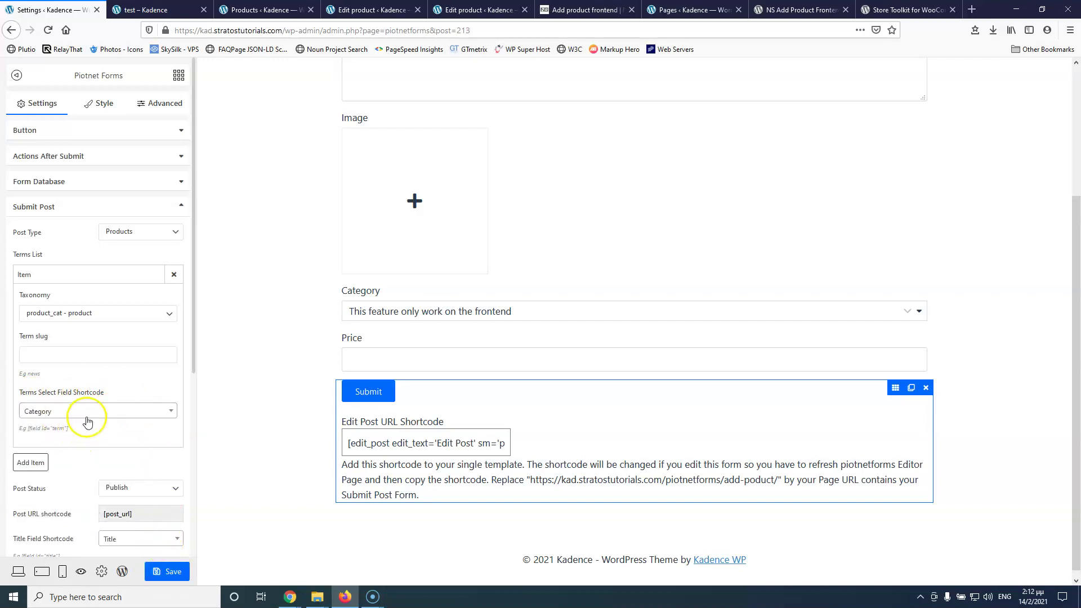
Reload the front-end test page and fill in the title Test 12 and the description 12.
click(138, 10)
click(47, 30)
click(317, 170)
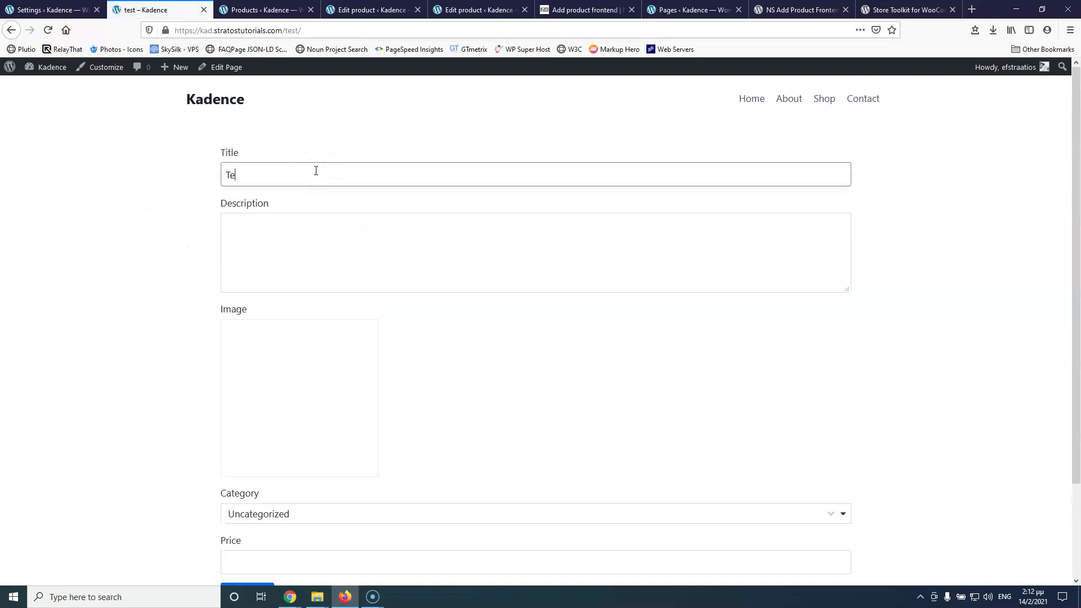
click(313, 235)
text(12)
Upload the photo of the woman with a headset into the form's Image field.
click(273, 410)
click(165, 392)
click(389, 427)
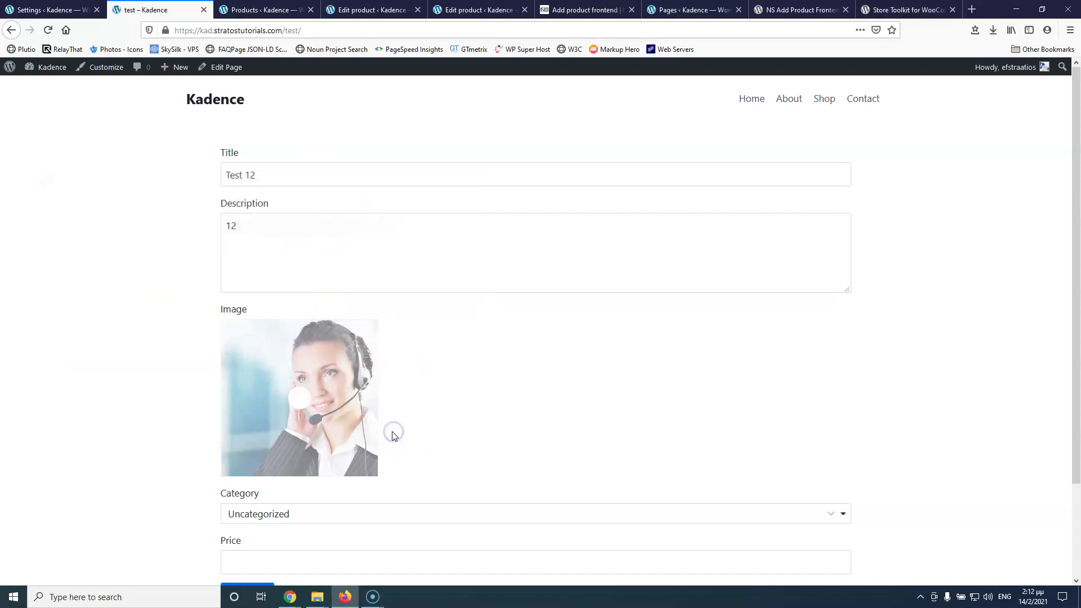
Choose Hoodies as the category, set the price to 30 and submit the product form.
click(340, 514)
click(318, 436)
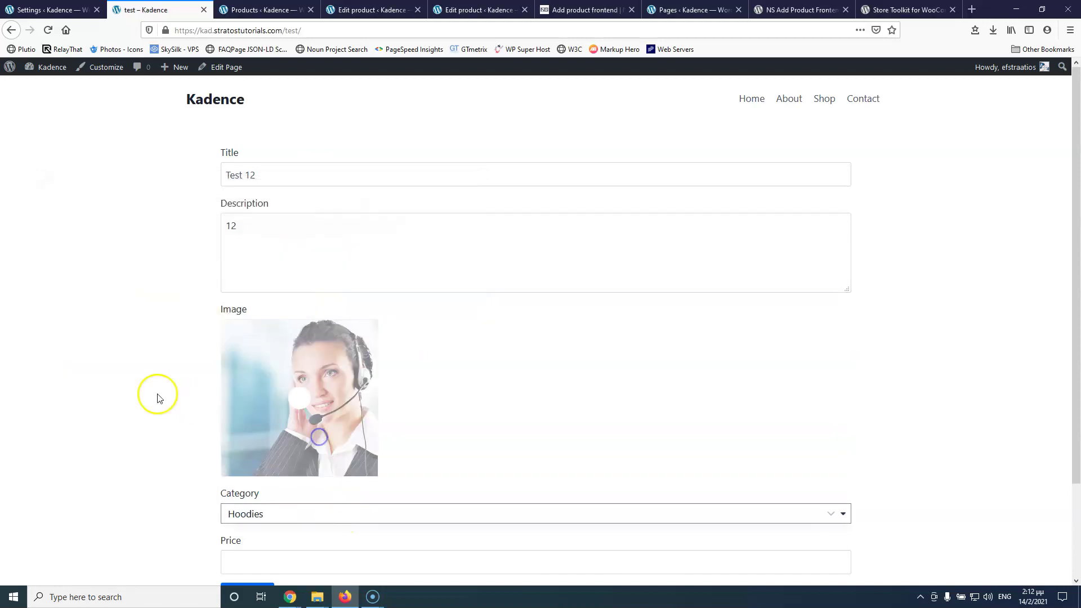
scroll(260, 444, down, 2)
click(272, 443)
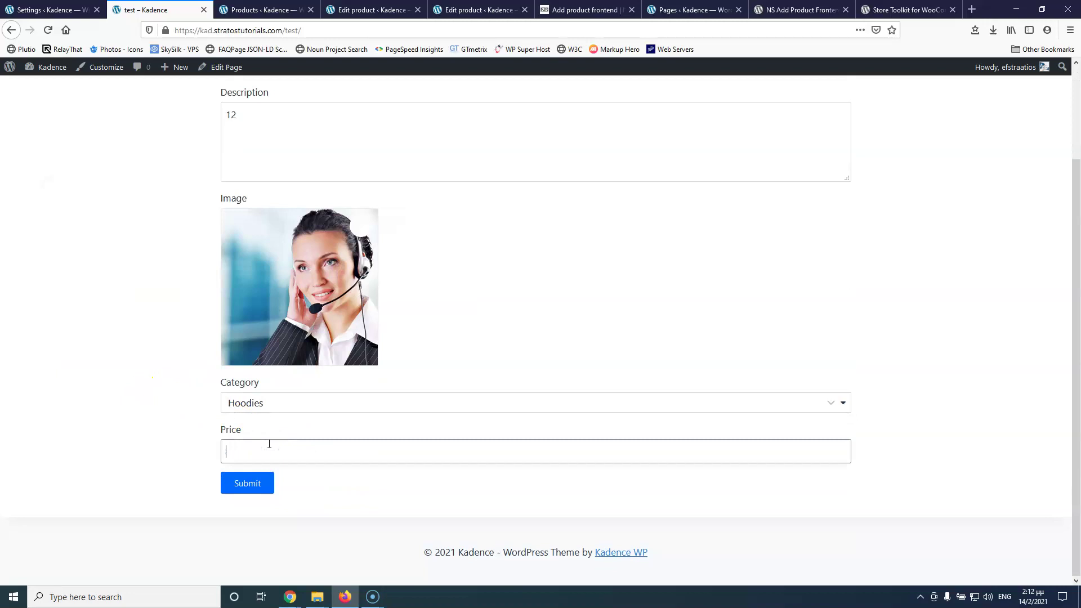
click(259, 485)
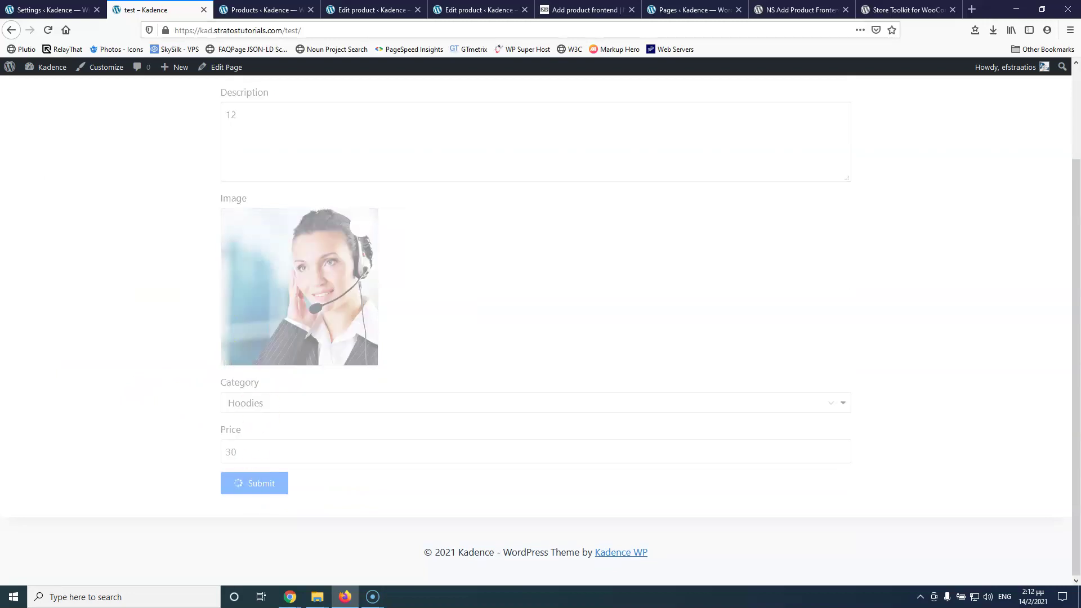
Refresh the admin product list, check the Test 12 product's category and price, and return to the form editor.
click(265, 10)
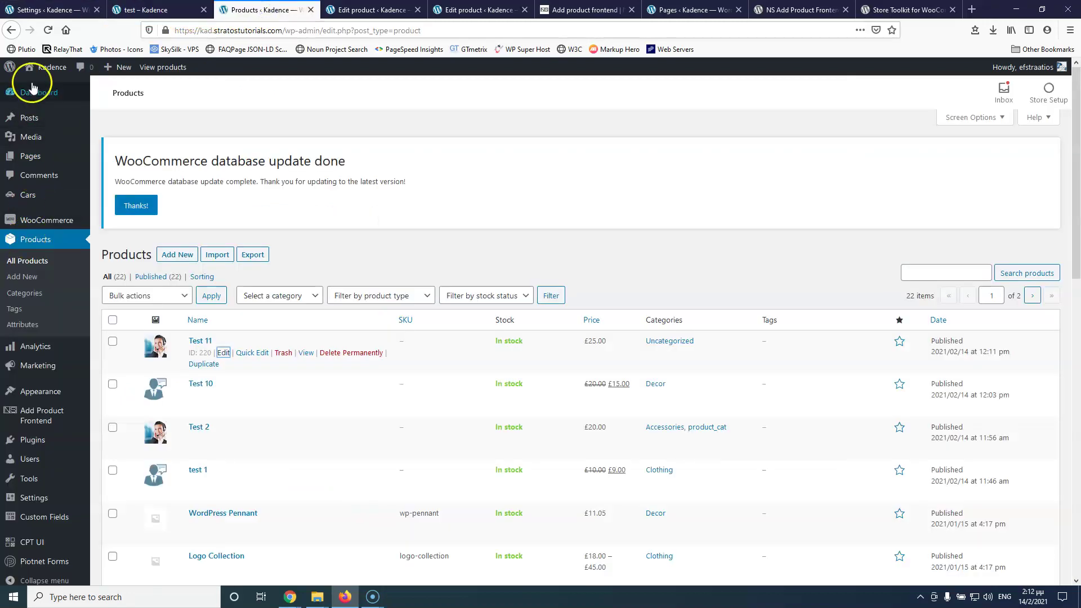
click(35, 264)
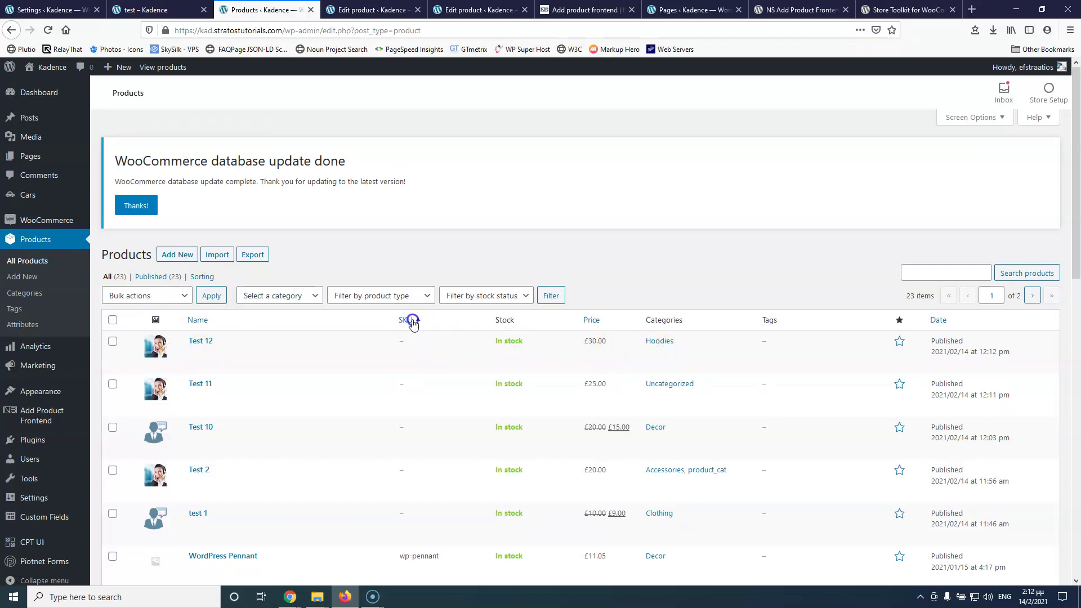
click(70, 10)
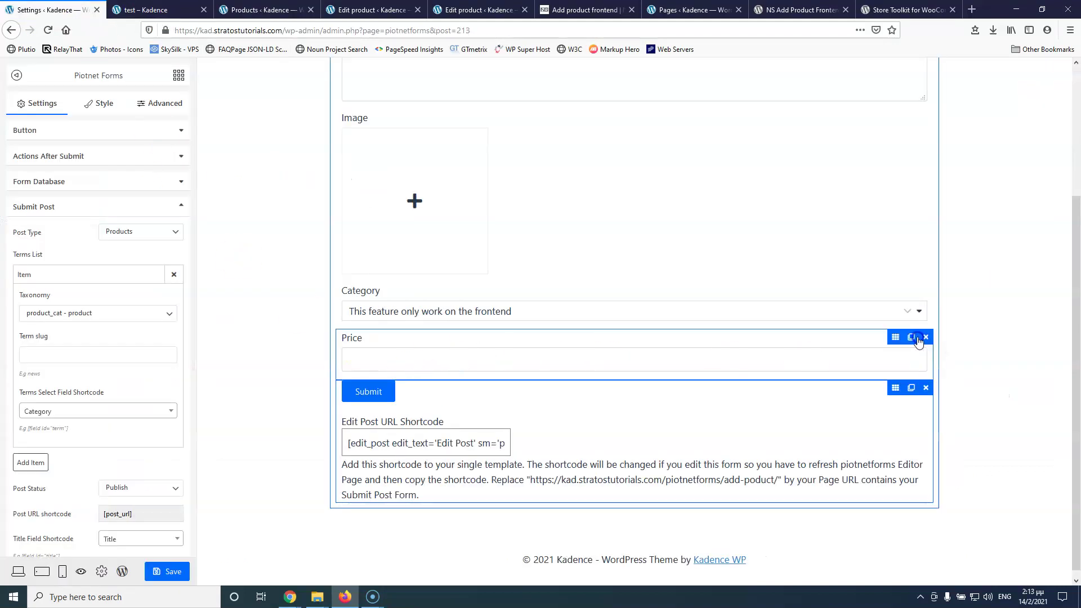
Duplicate the Price field, move the copy above the original and compare the two fields' IDs.
click(912, 337)
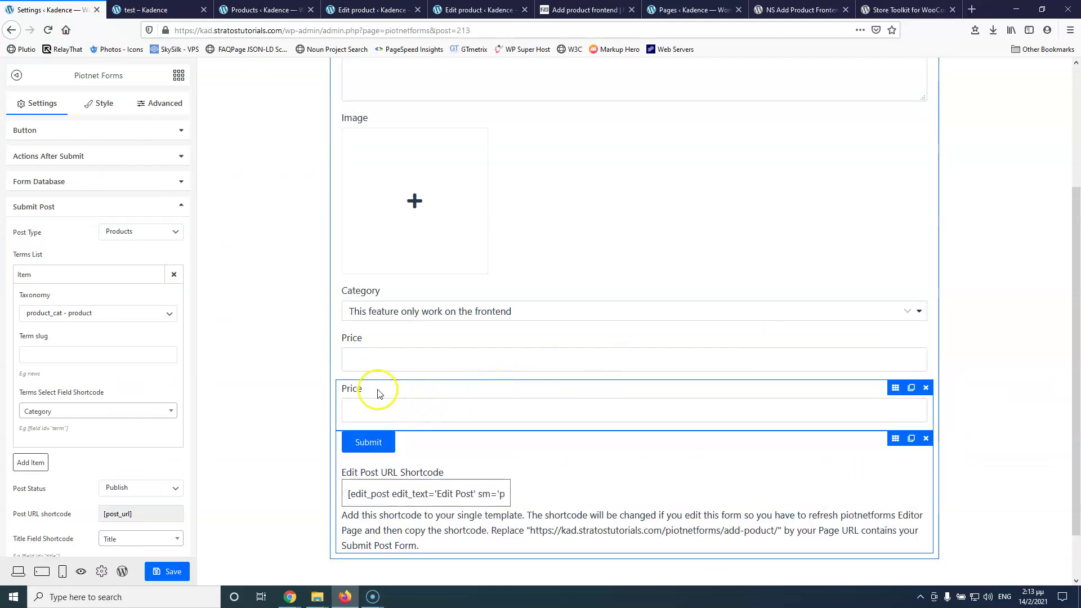
drag(387, 393, 385, 339)
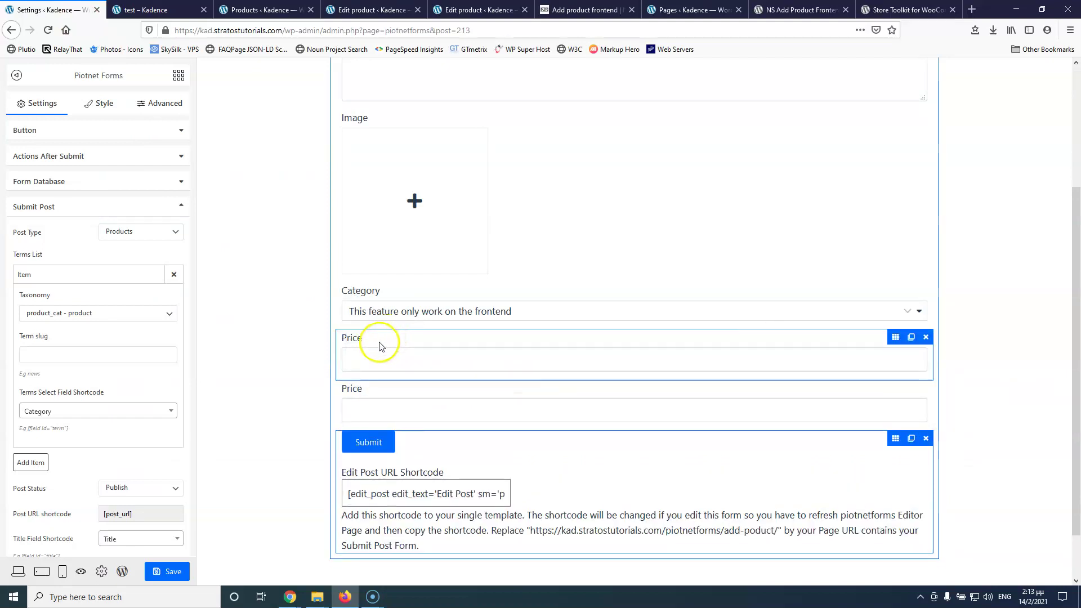
click(379, 344)
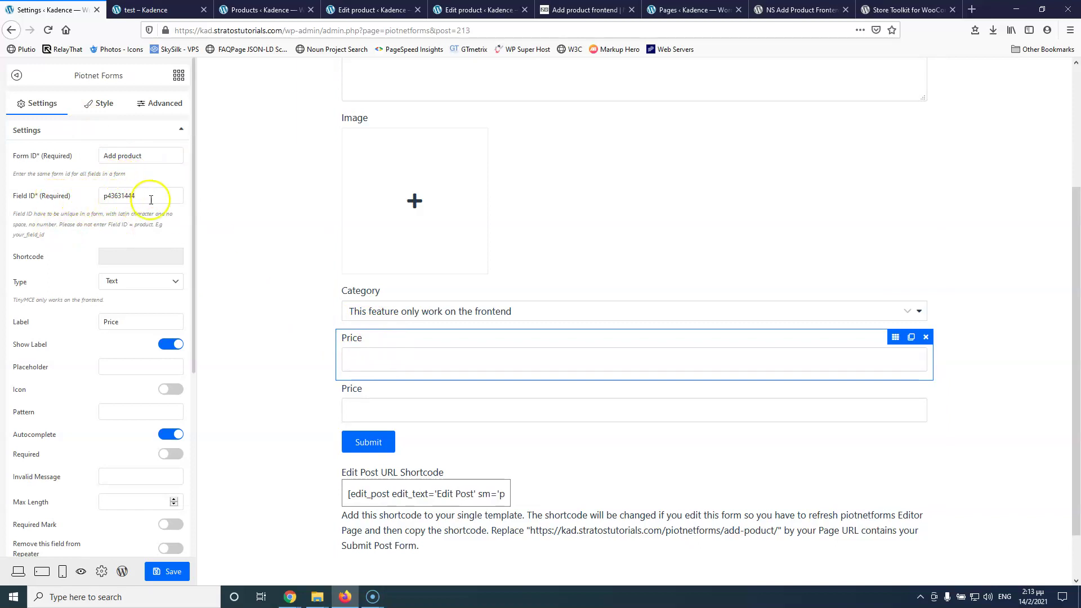
click(397, 391)
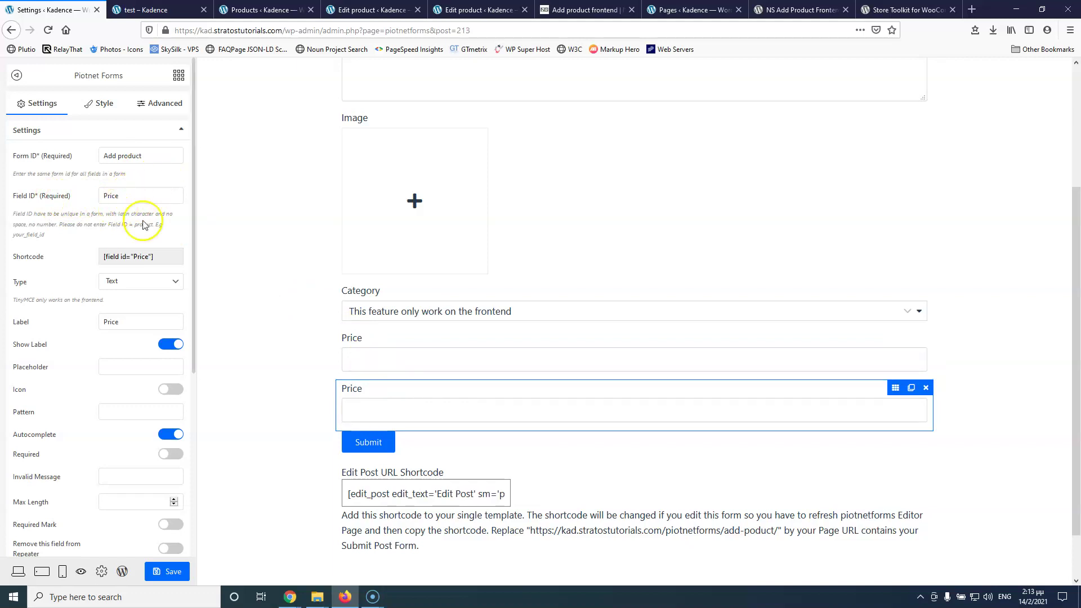
Set both the Field ID and the label of the duplicated Price field to SKU.
click(381, 338)
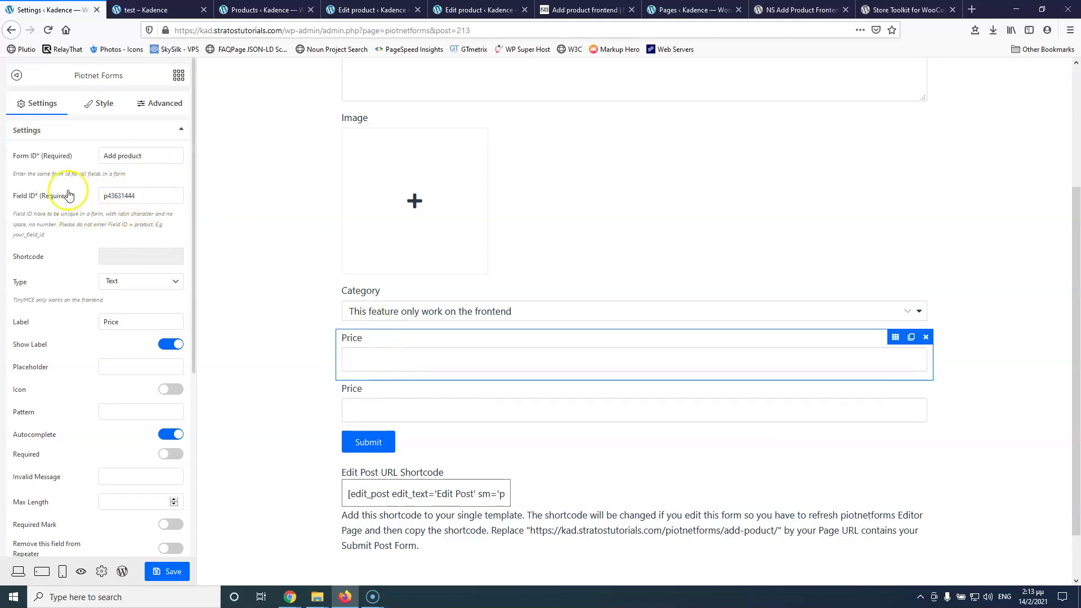
drag(164, 195, 43, 193)
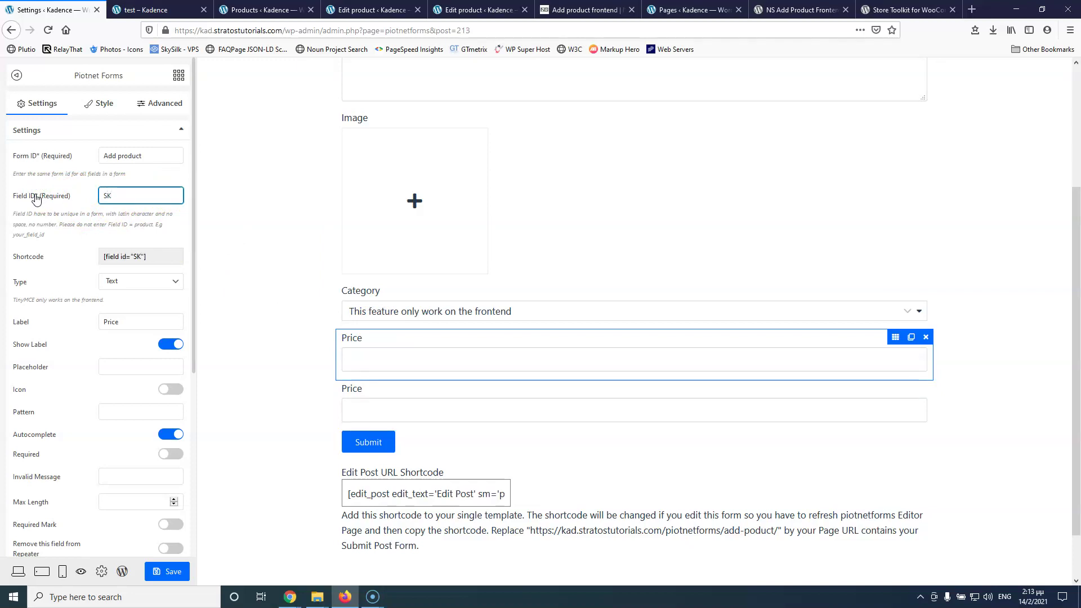
click(144, 322)
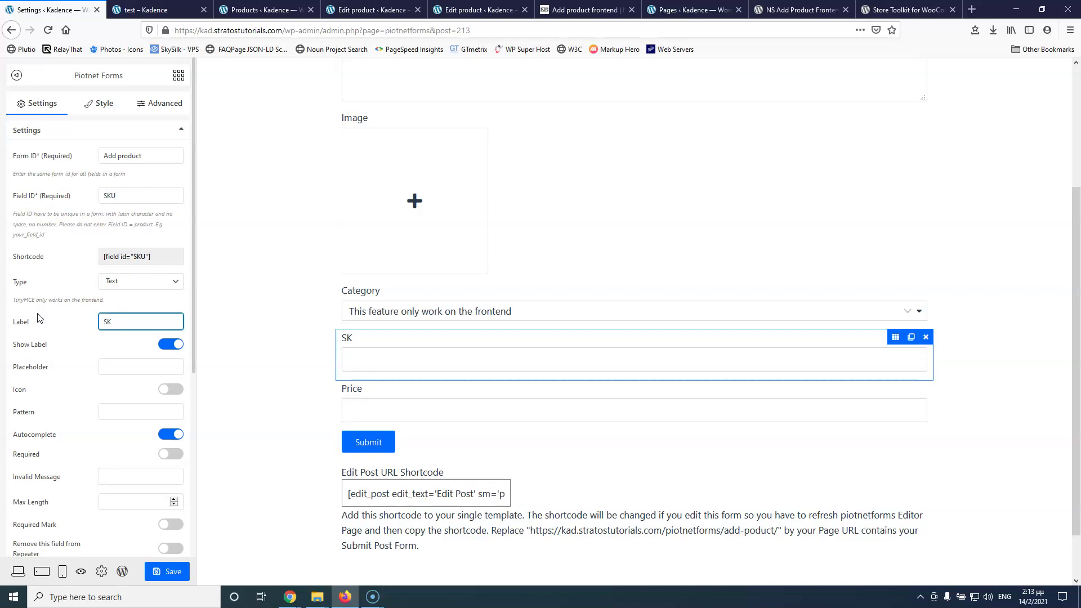
click(49, 349)
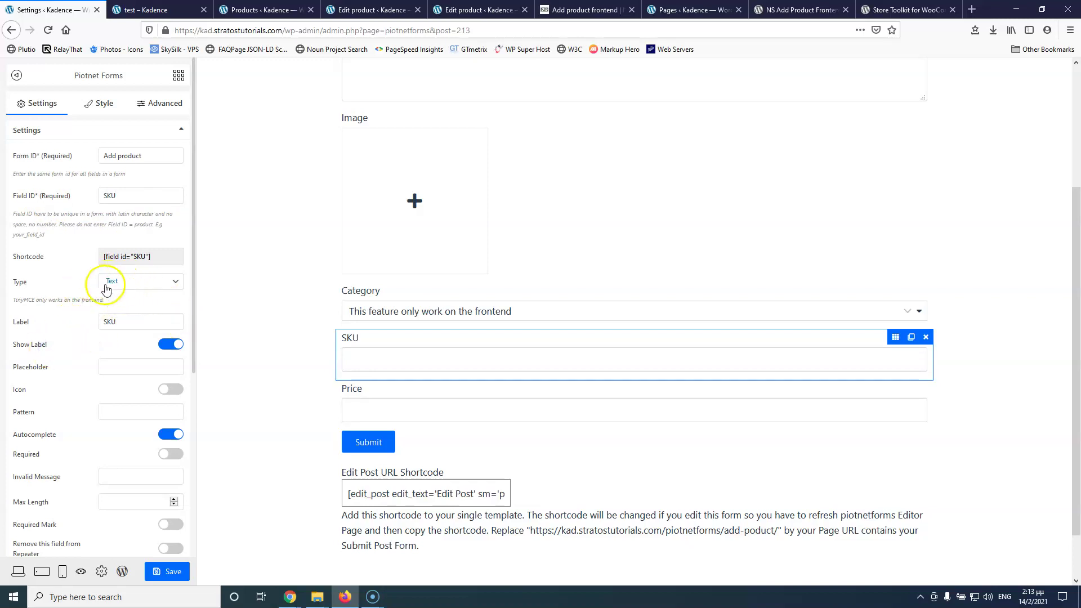
Add a second custom field item to the Submit button's Submit Post settings and link it to the SKU field.
click(350, 435)
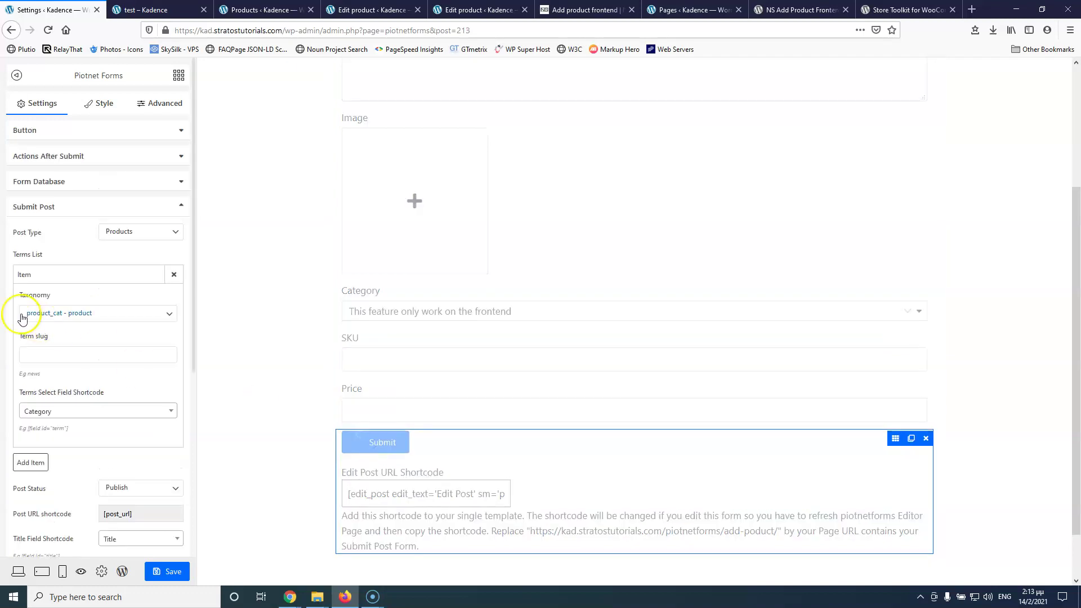
click(67, 276)
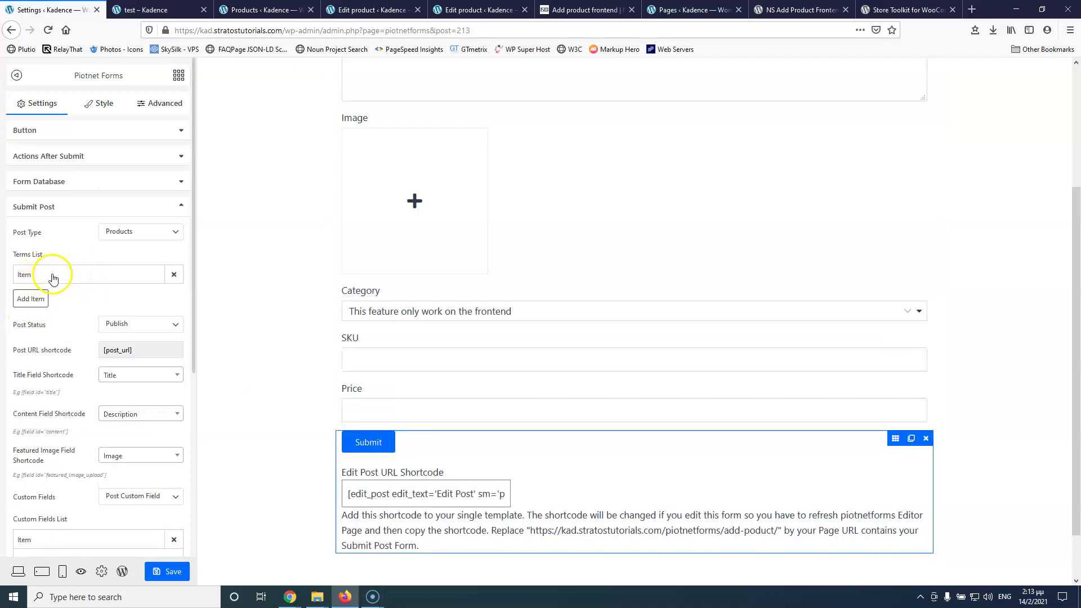
scroll(59, 279, down, 1)
scroll(59, 279, down, 4)
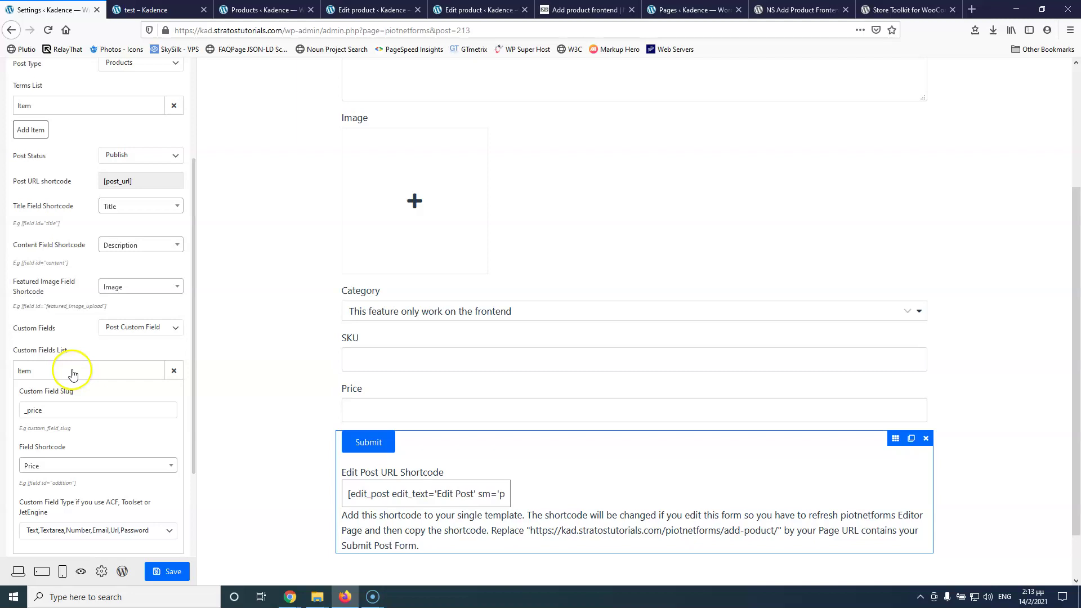
click(72, 371)
scroll(77, 350, down, 1)
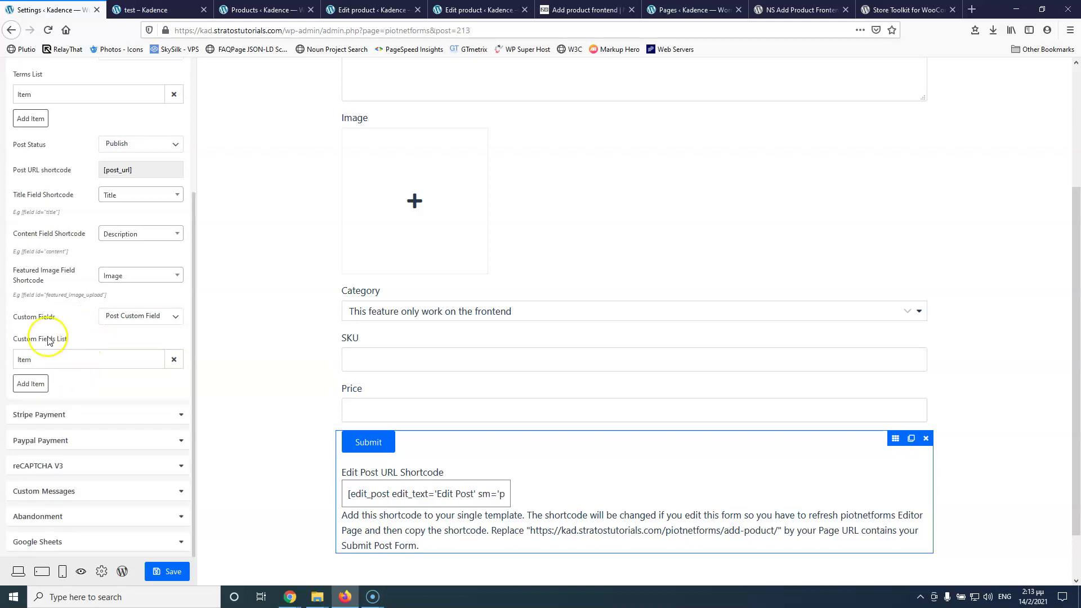
click(31, 383)
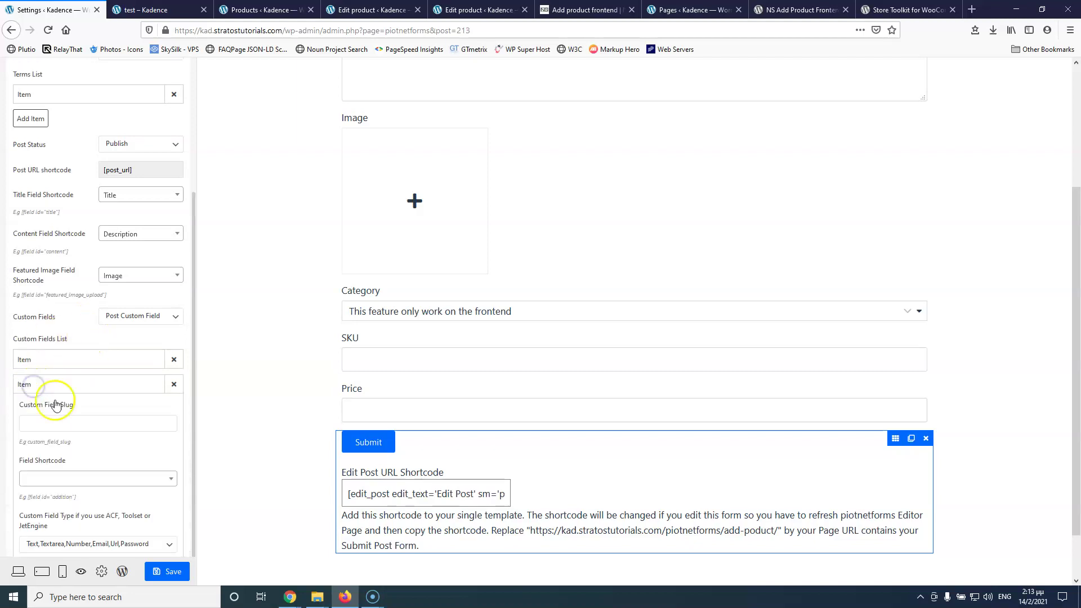
click(50, 478)
click(64, 469)
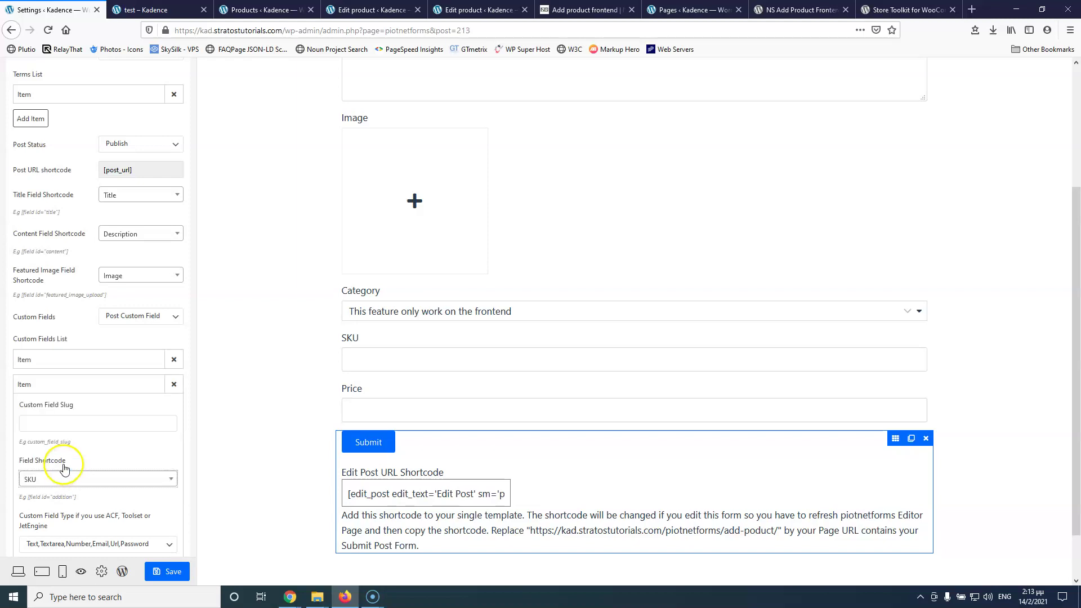
Look up the SKU meta key in the wp-pennant product's post meta, enter _sku as the new item's Custom Field Slug and save the form.
click(58, 422)
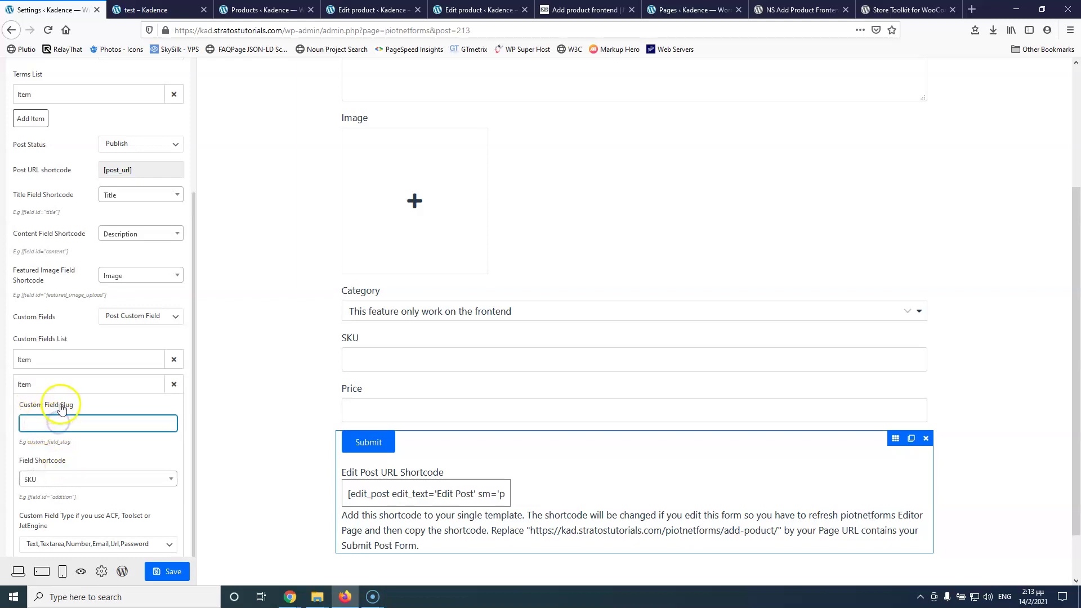
click(262, 10)
click(366, 11)
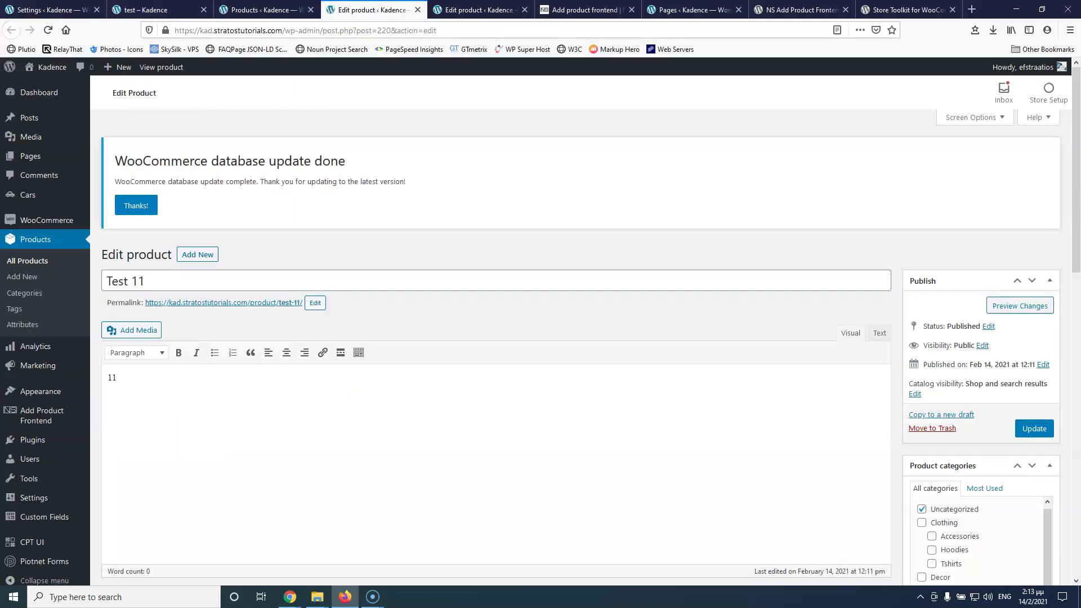
click(476, 10)
scroll(275, 253, down, 15)
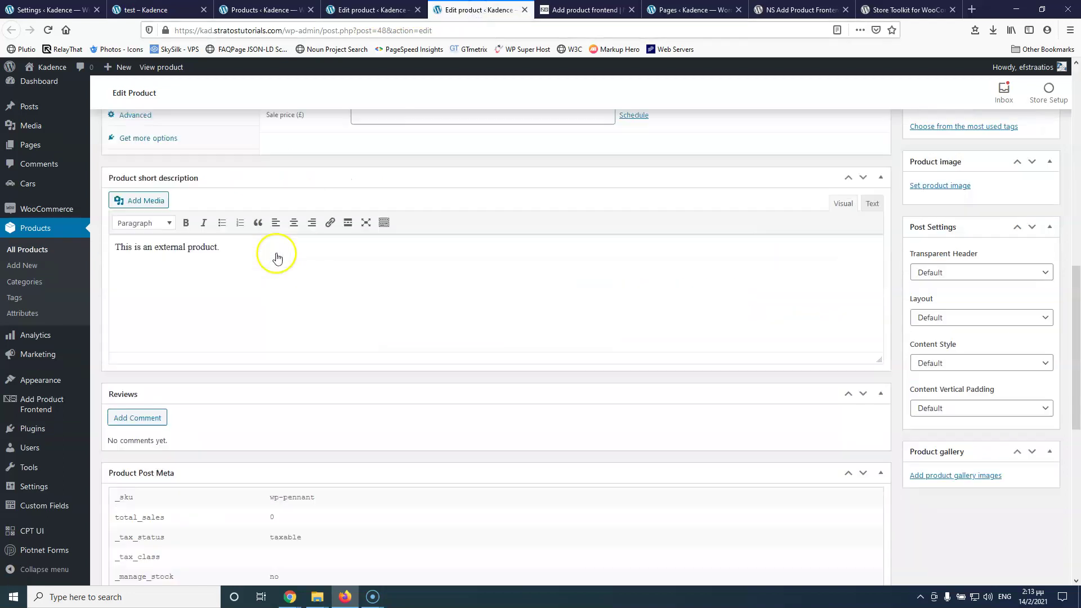
scroll(277, 254, up, 4)
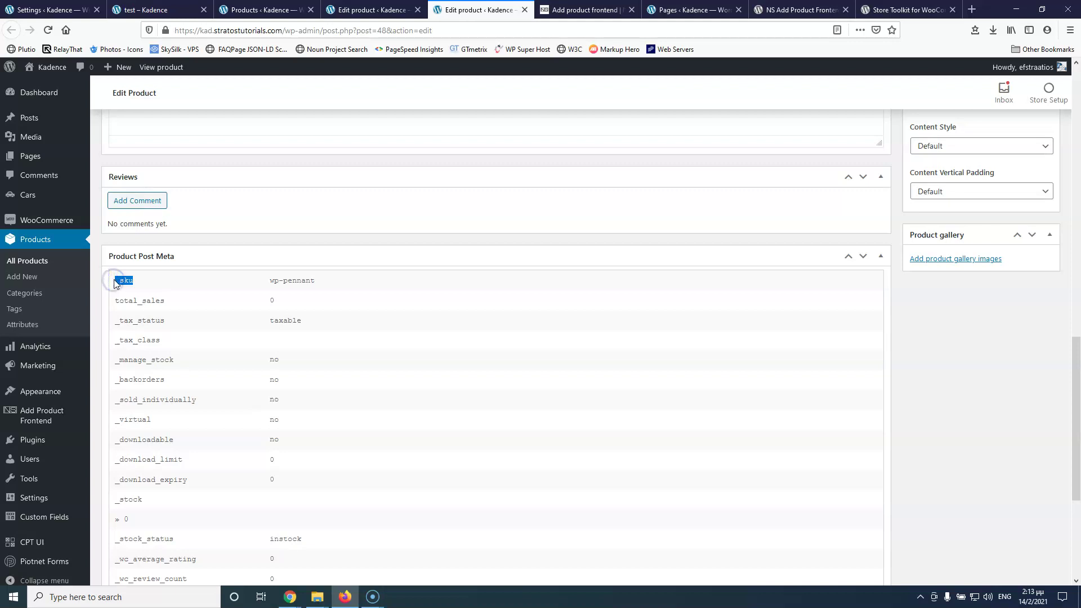
click(56, 10)
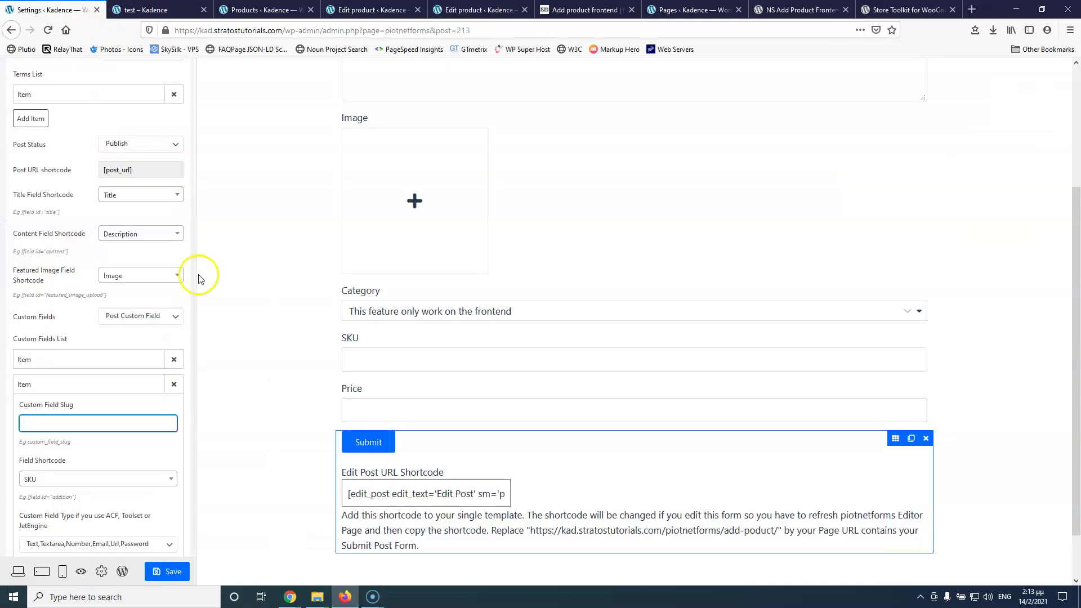
text(_sku)
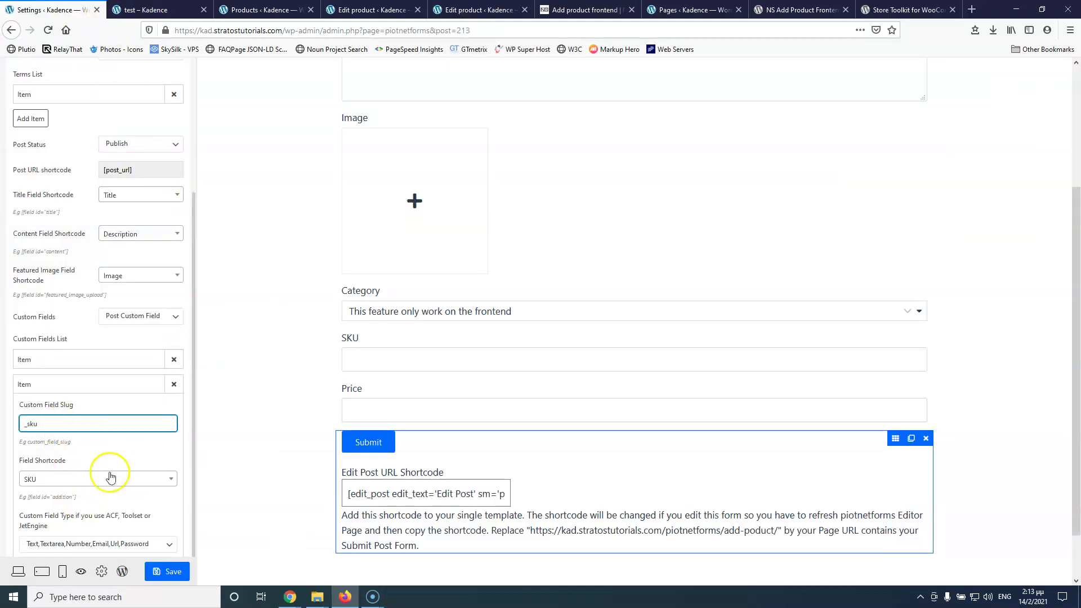
click(171, 571)
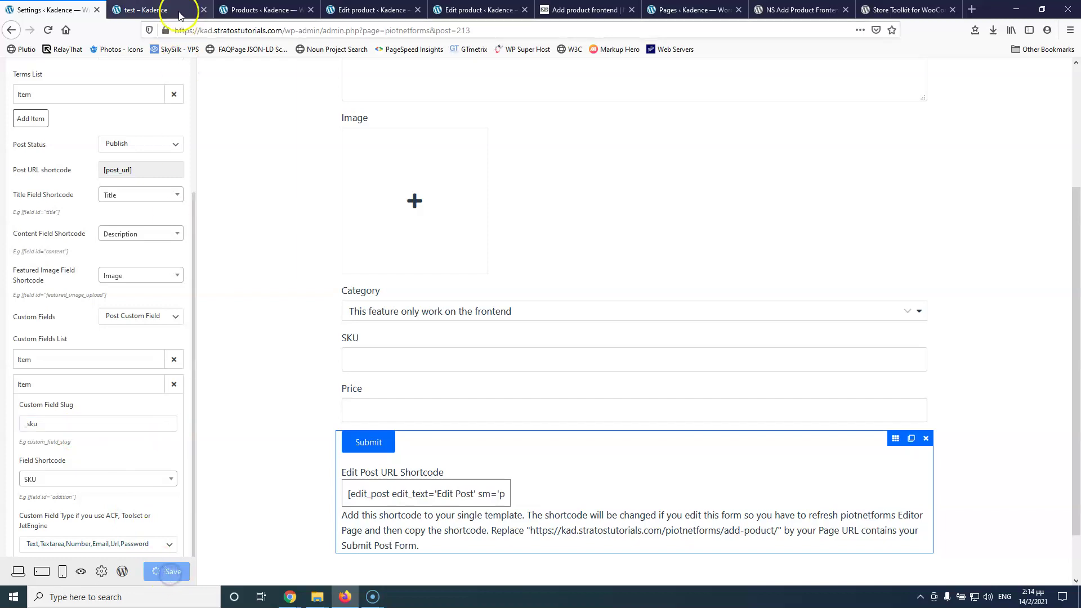
Reload the front-end test form, enter the title test 13 and description 13, and upload an image from the Pictures folder.
click(181, 9)
click(46, 31)
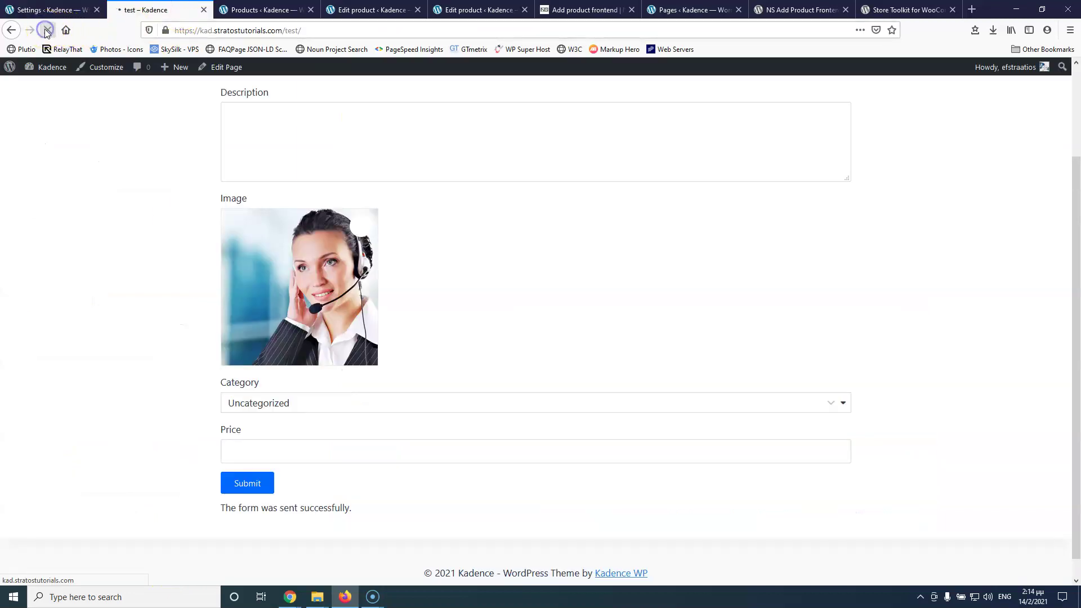
scroll(258, 154, up, 2)
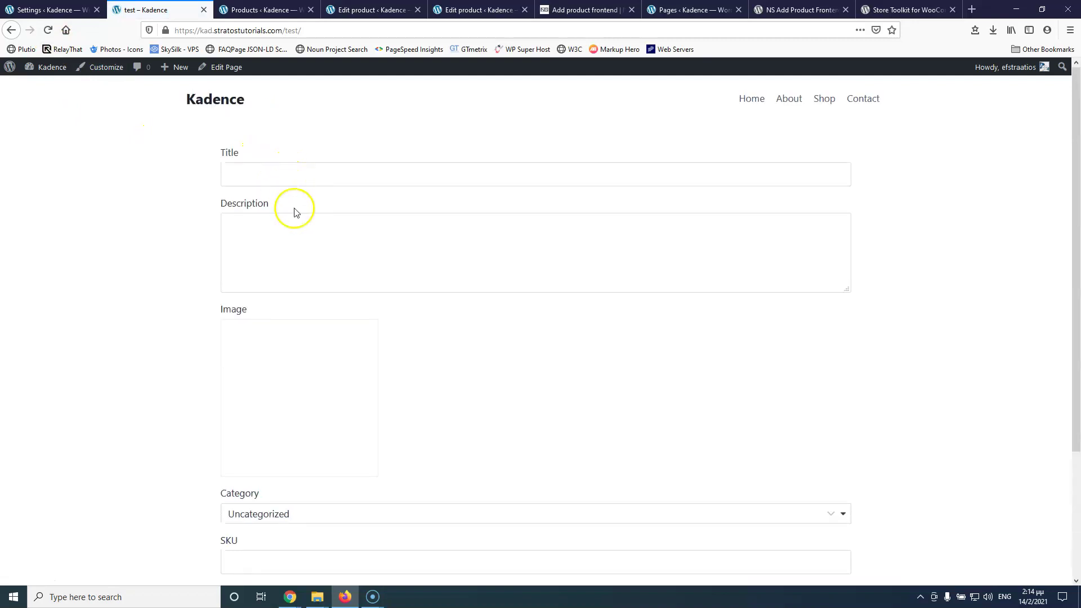
click(295, 173)
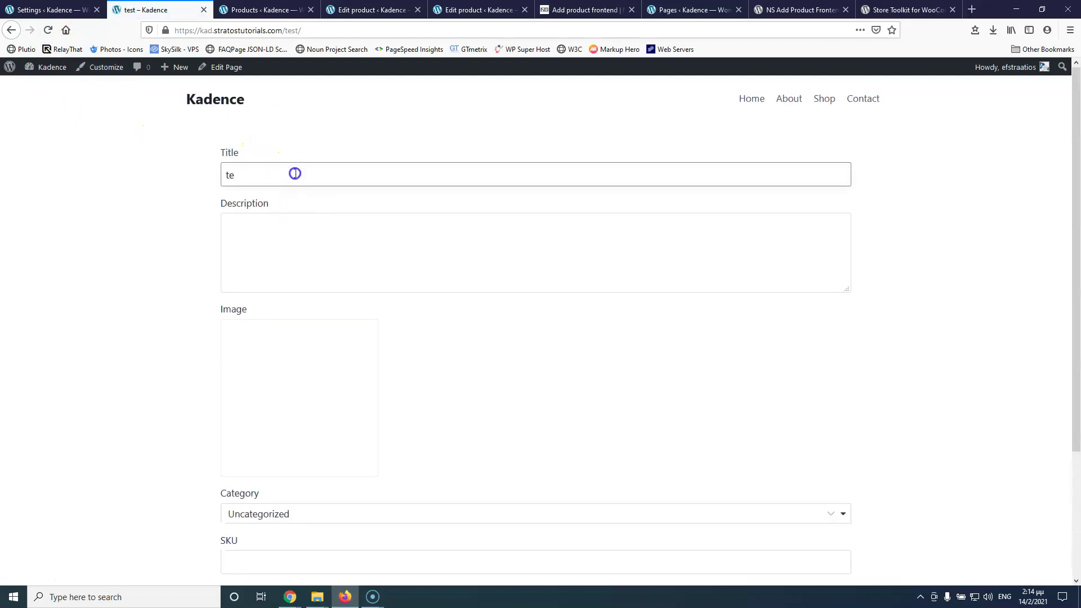
click(290, 226)
click(290, 366)
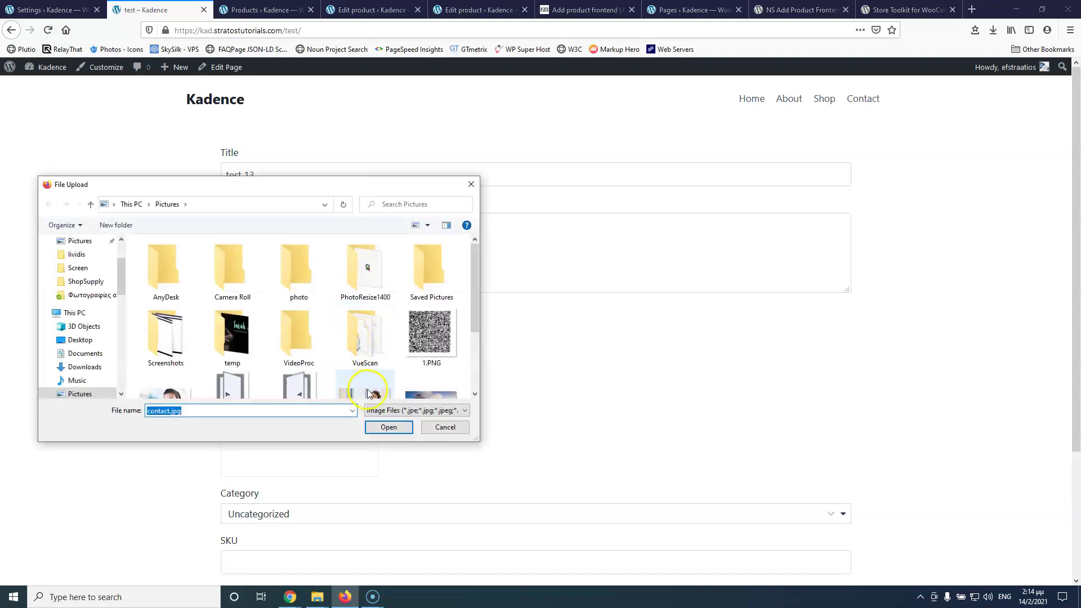
scroll(368, 393, down, 1)
click(385, 429)
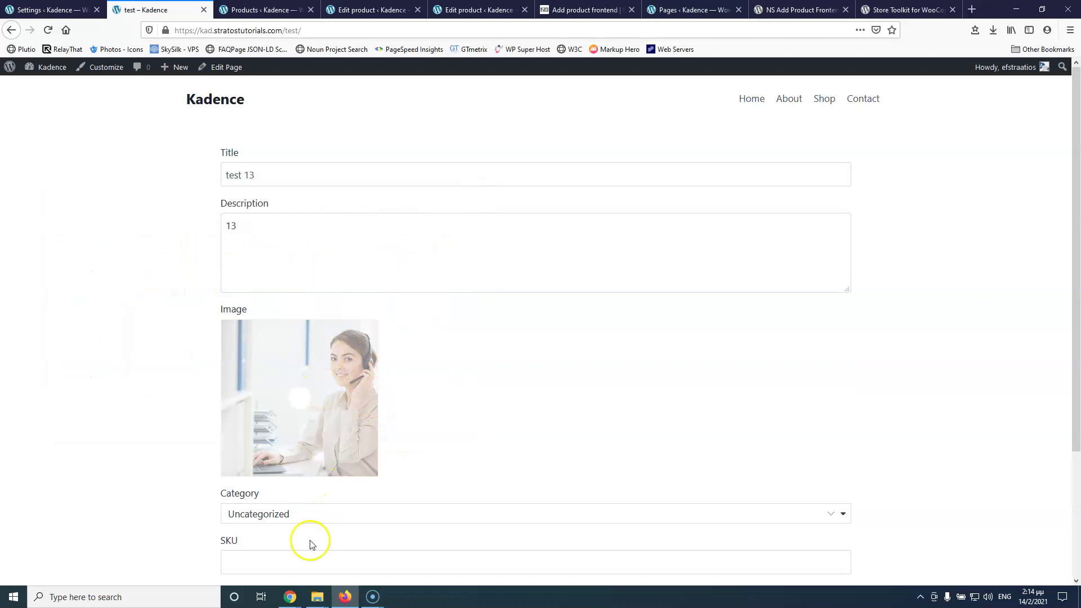
Choose the Music category, enter testing as the SKU and 13 as the price, and submit the form.
click(298, 512)
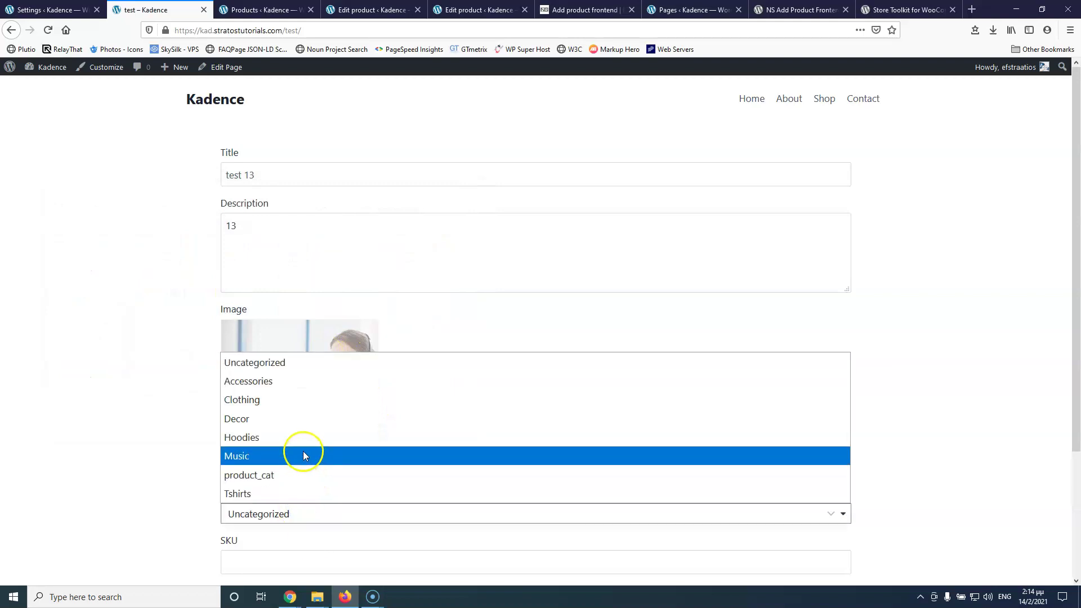
click(303, 456)
scroll(153, 360, down, 3)
click(265, 400)
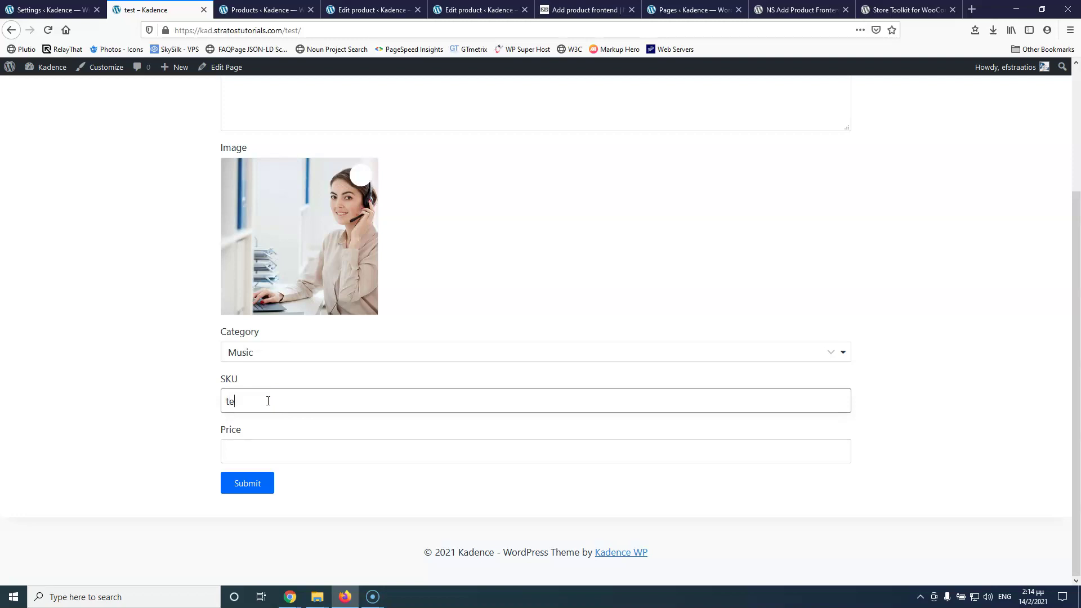
click(271, 456)
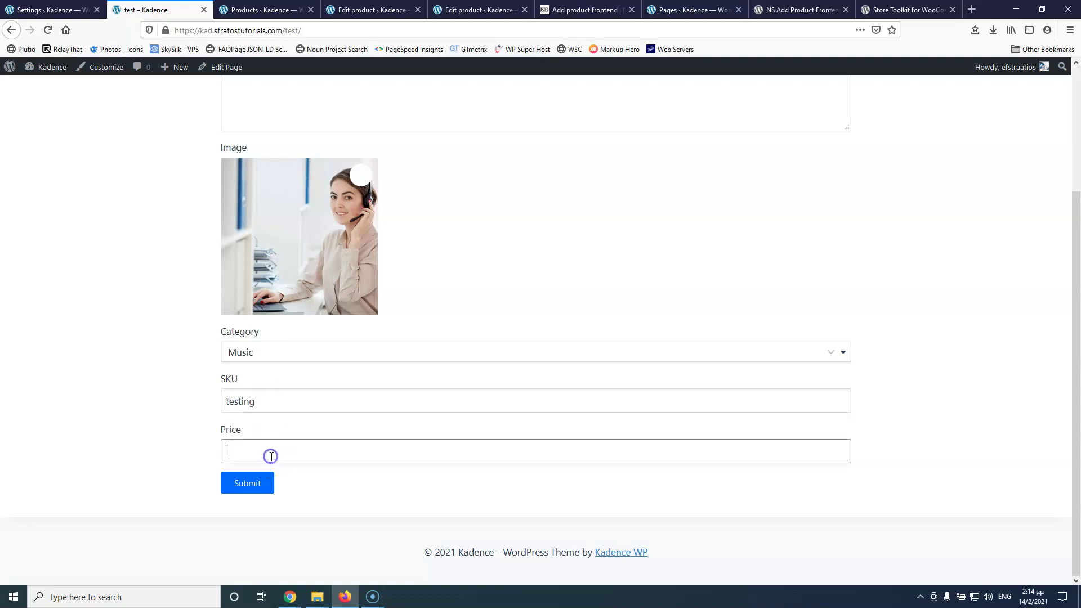
click(253, 493)
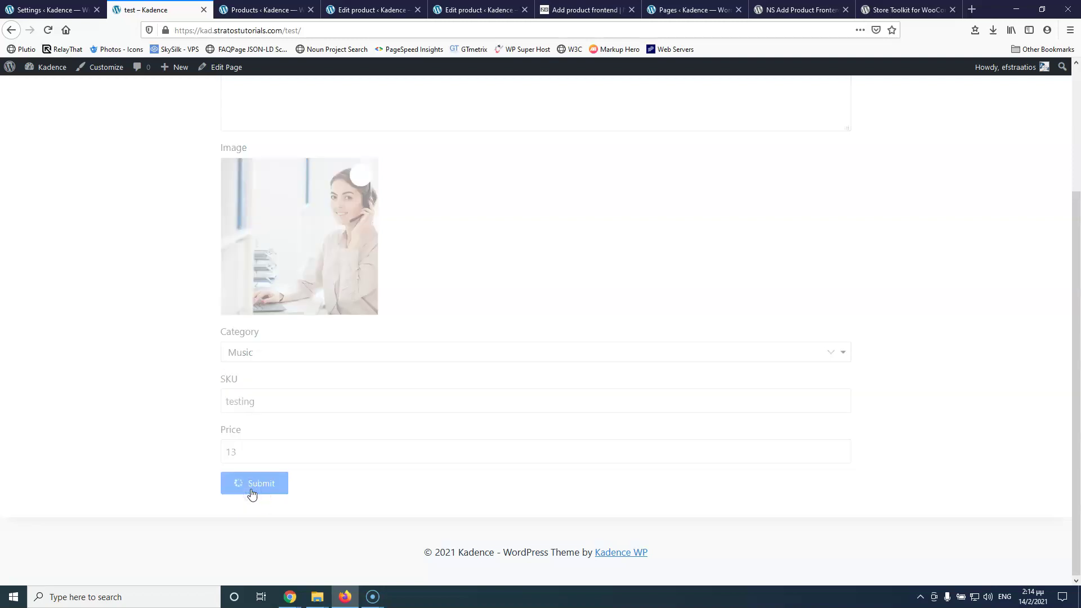
Check the refreshed product list for the test 13 entry's SKU and inspect that product's Shipping data.
click(54, 10)
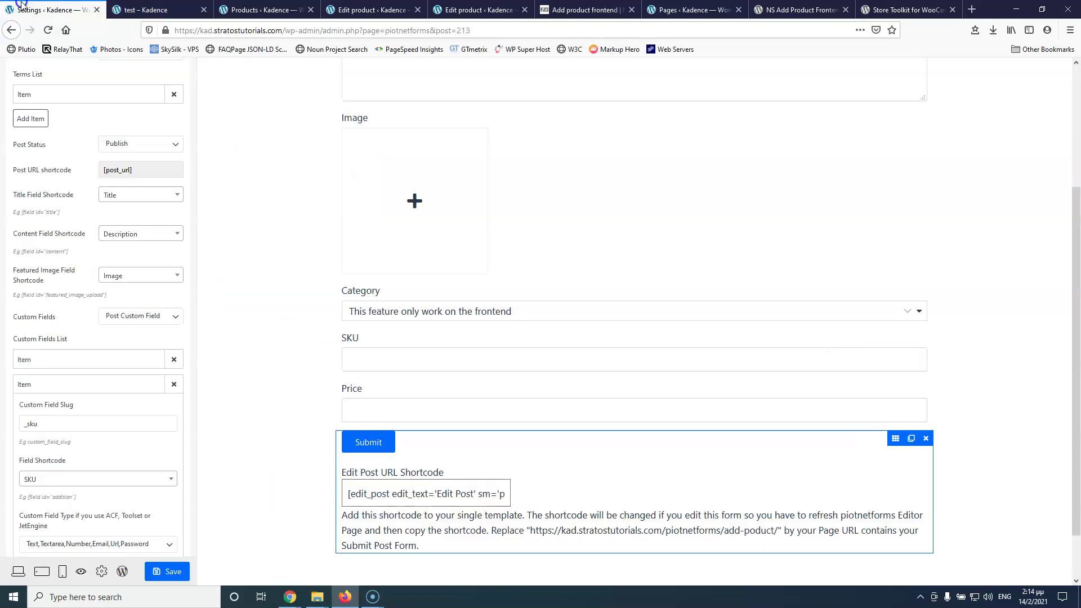
click(263, 10)
click(47, 30)
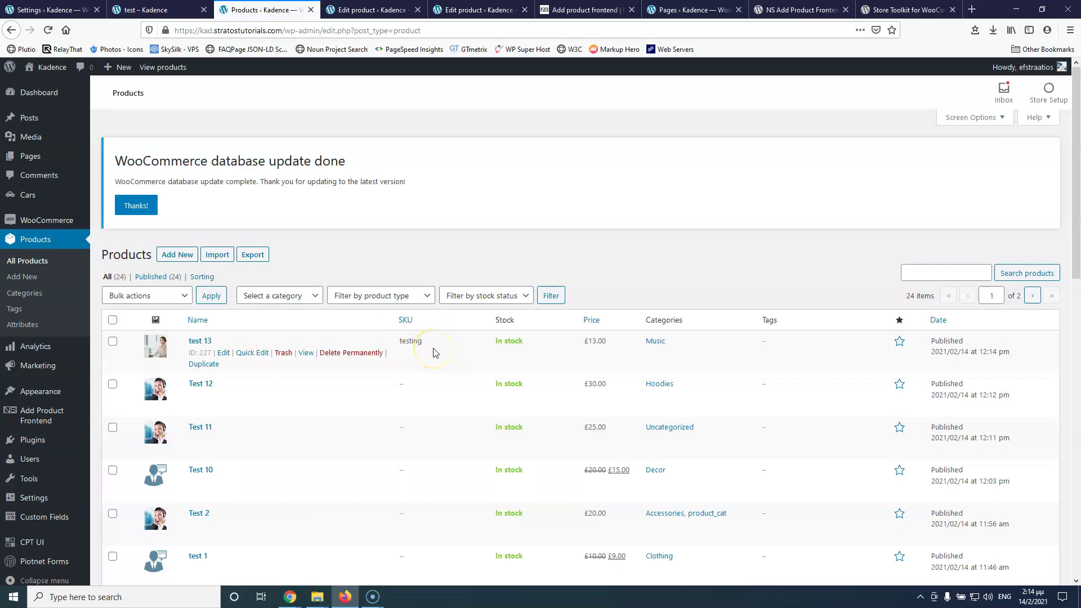
click(204, 342)
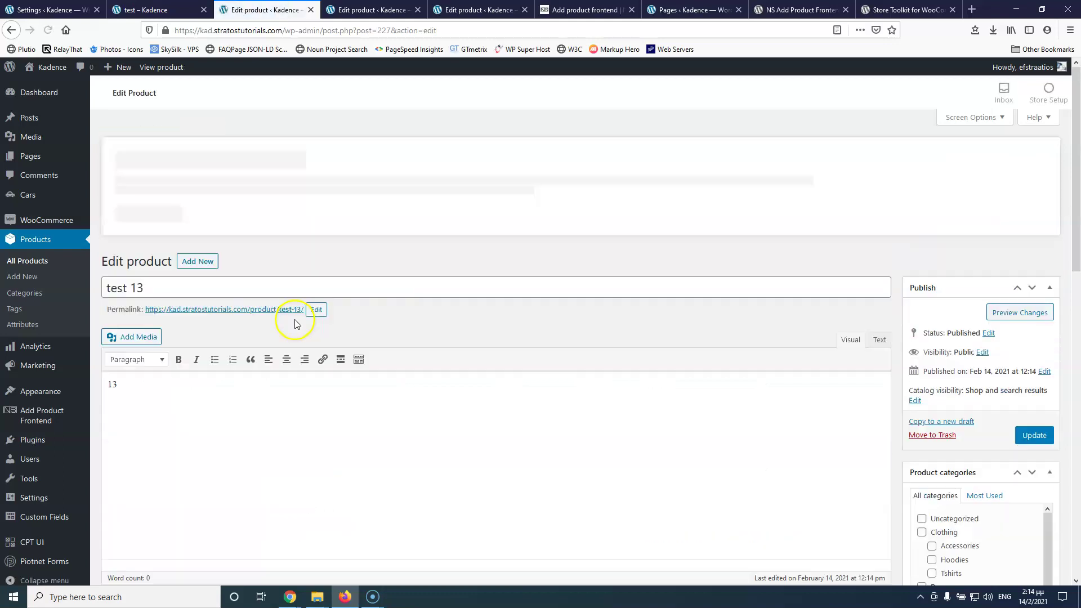
scroll(234, 373, down, 3)
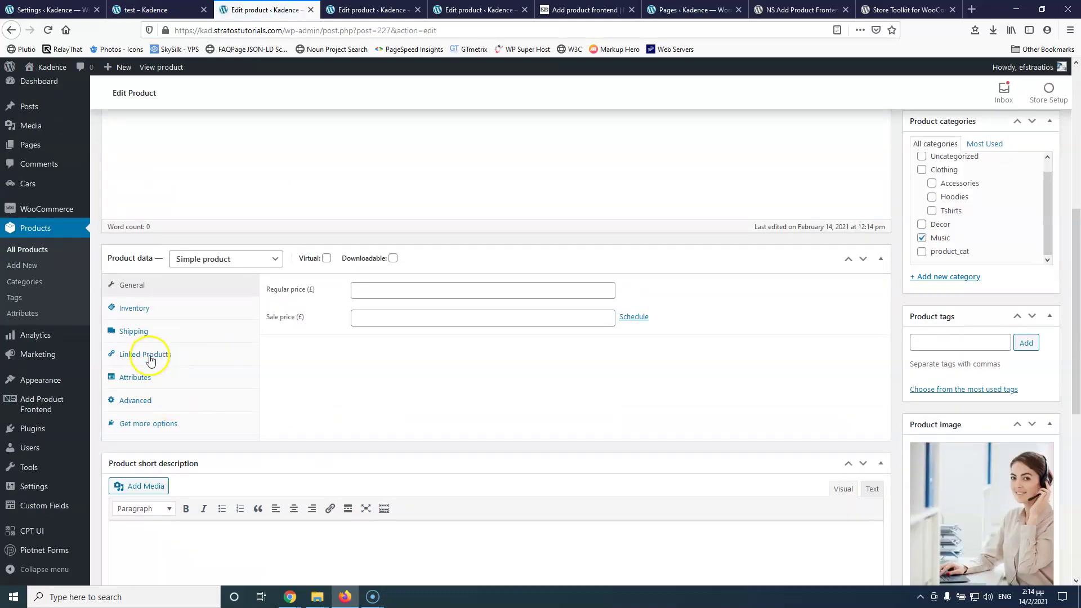
click(149, 335)
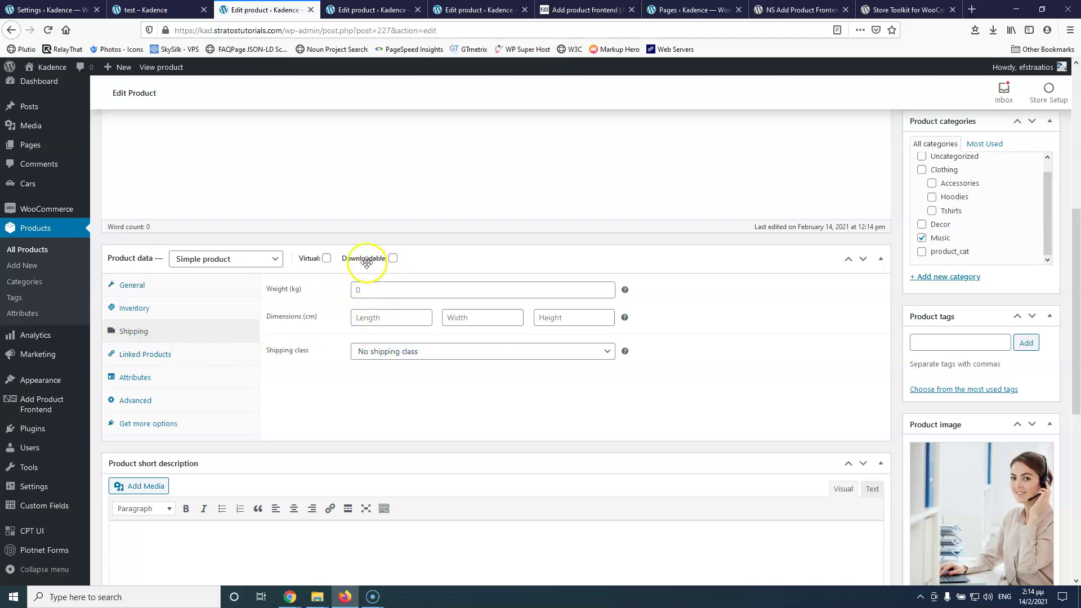
Examine the WordPress Pennant product's post meta and its General and Inventory data for a weight setting.
click(375, 7)
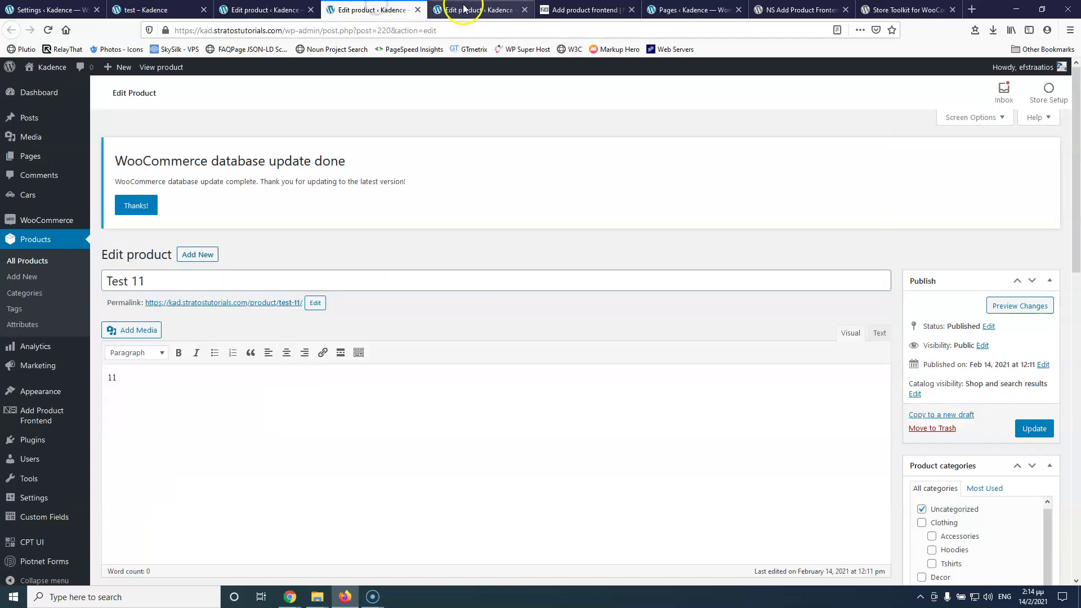
click(457, 9)
scroll(372, 378, down, 4)
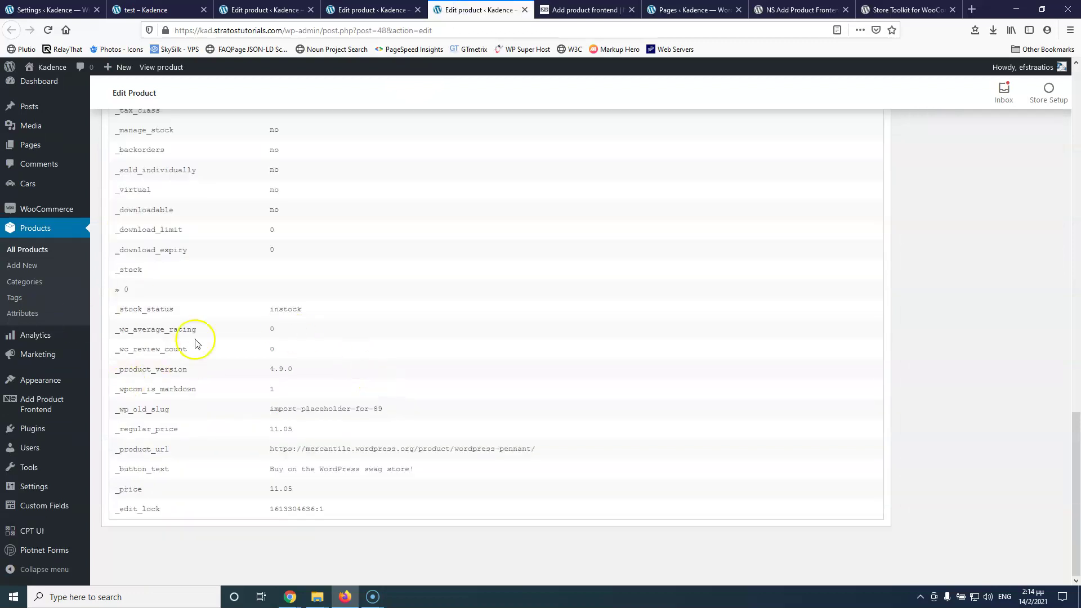
scroll(237, 349, up, 5)
scroll(225, 378, up, 6)
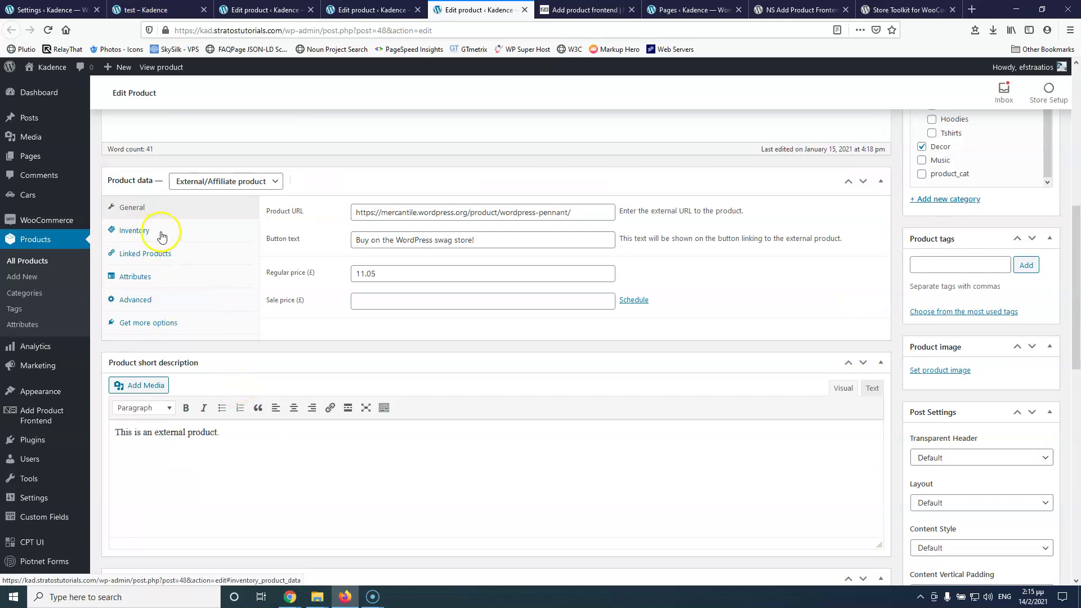
click(150, 231)
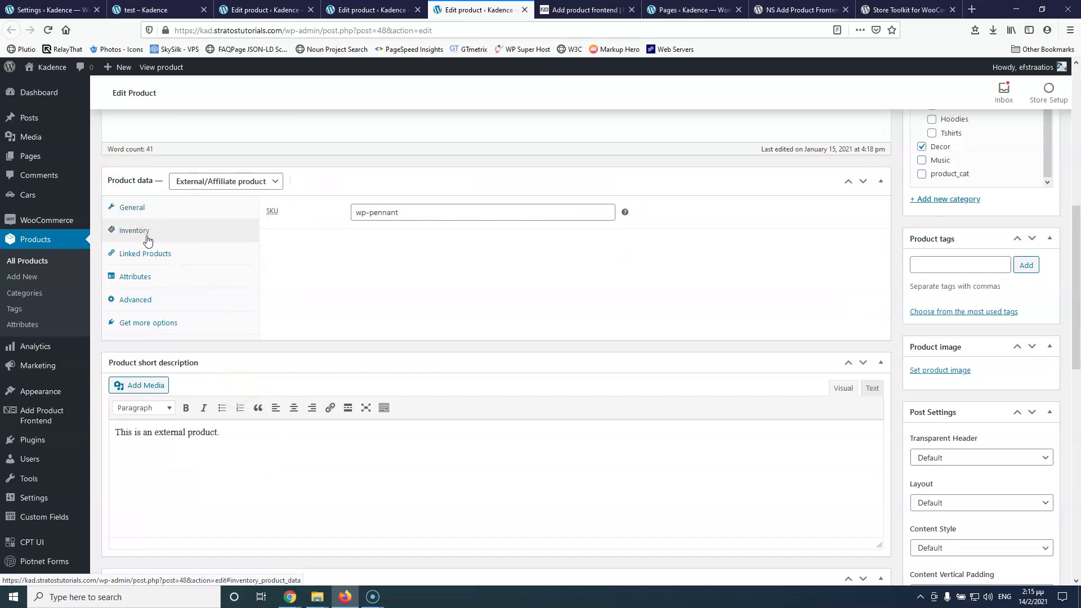
click(149, 210)
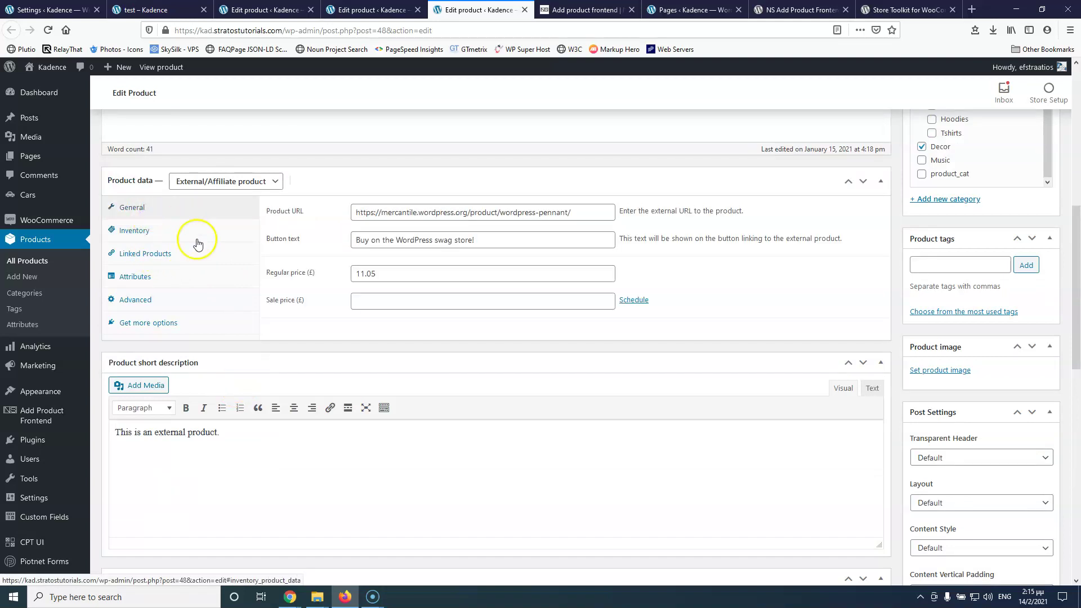
click(161, 233)
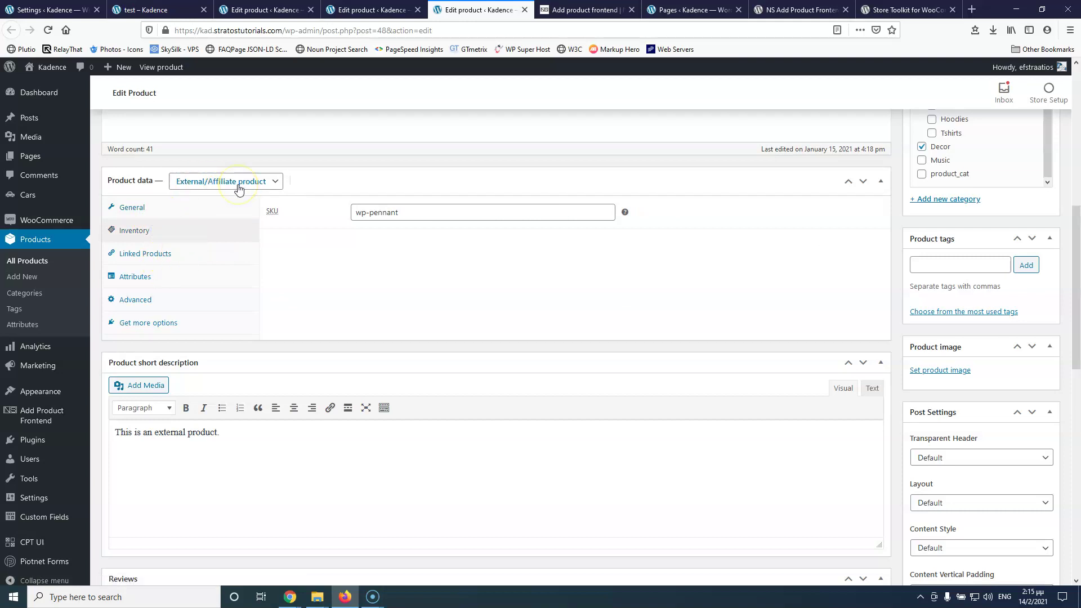
Open the Hoodie with Zipper product from the product list and review its Inventory and Shipping data.
click(40, 262)
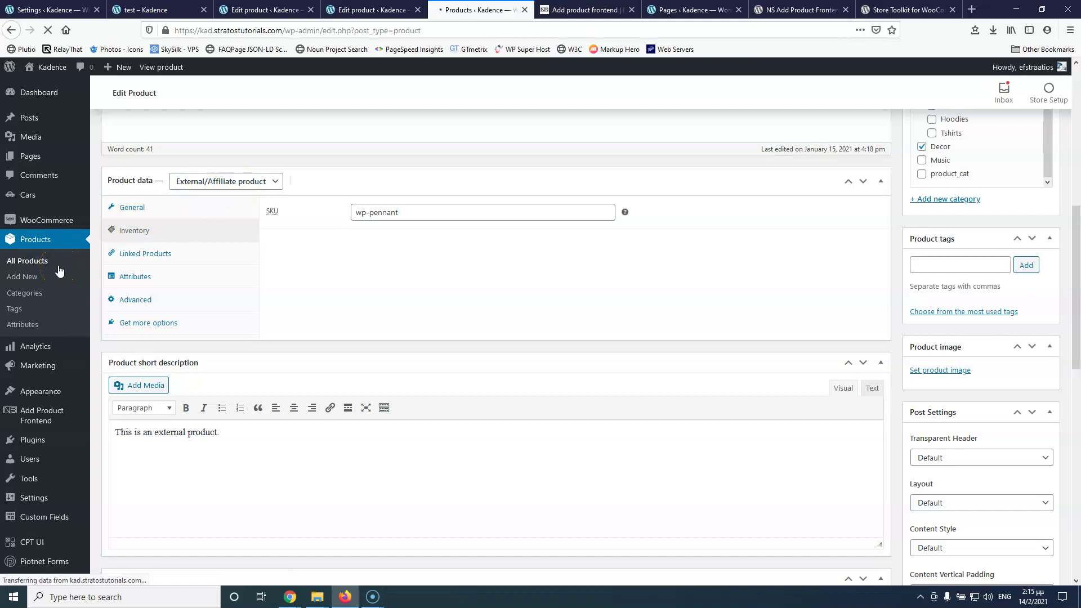
scroll(292, 421, down, 4)
scroll(292, 421, down, 3)
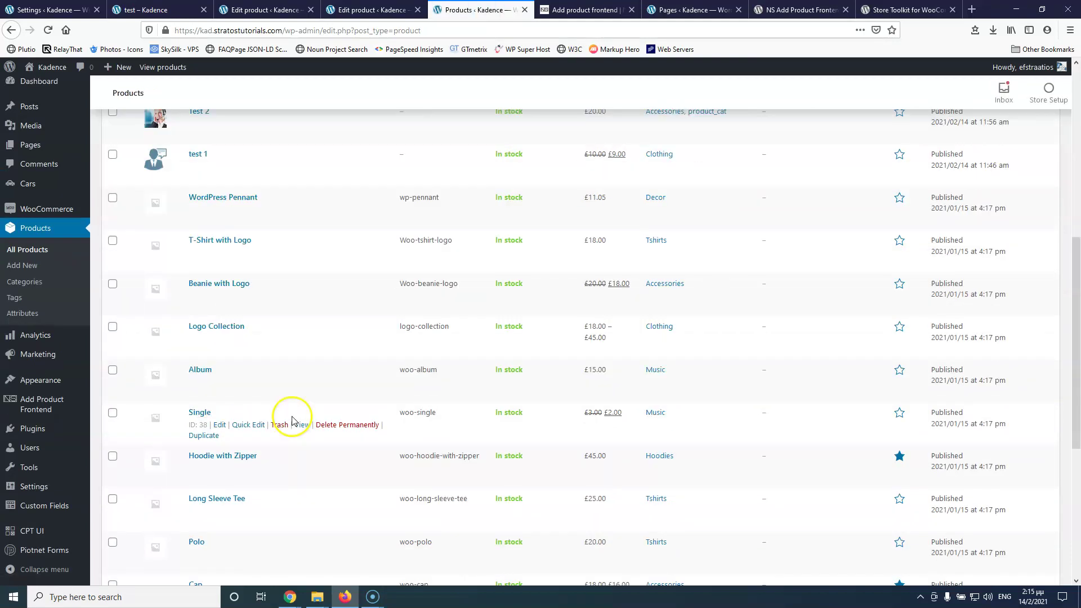
click(222, 457)
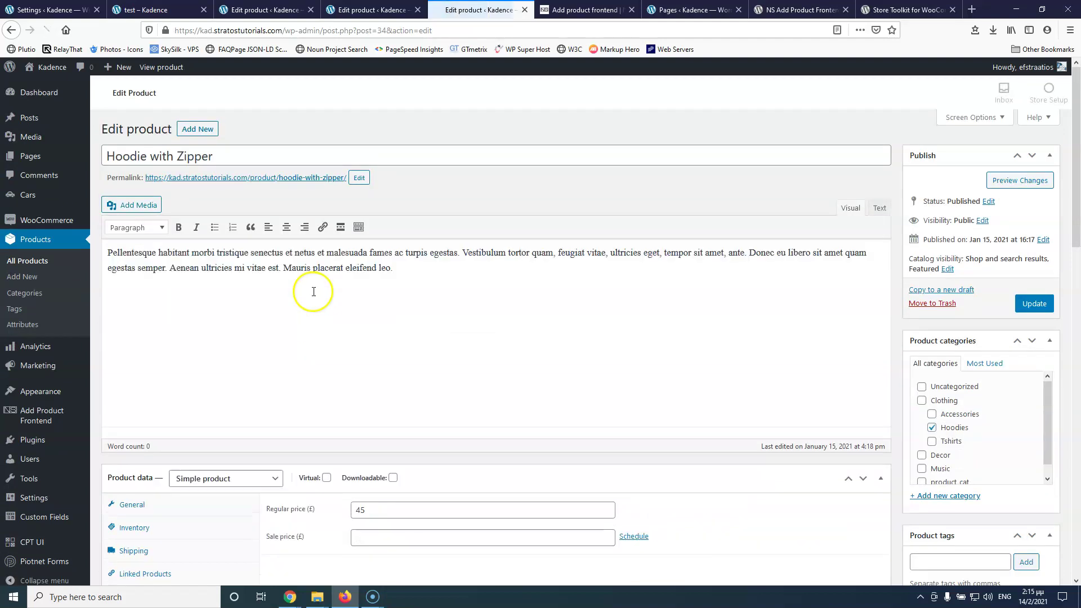
scroll(270, 349, down, 1)
click(155, 484)
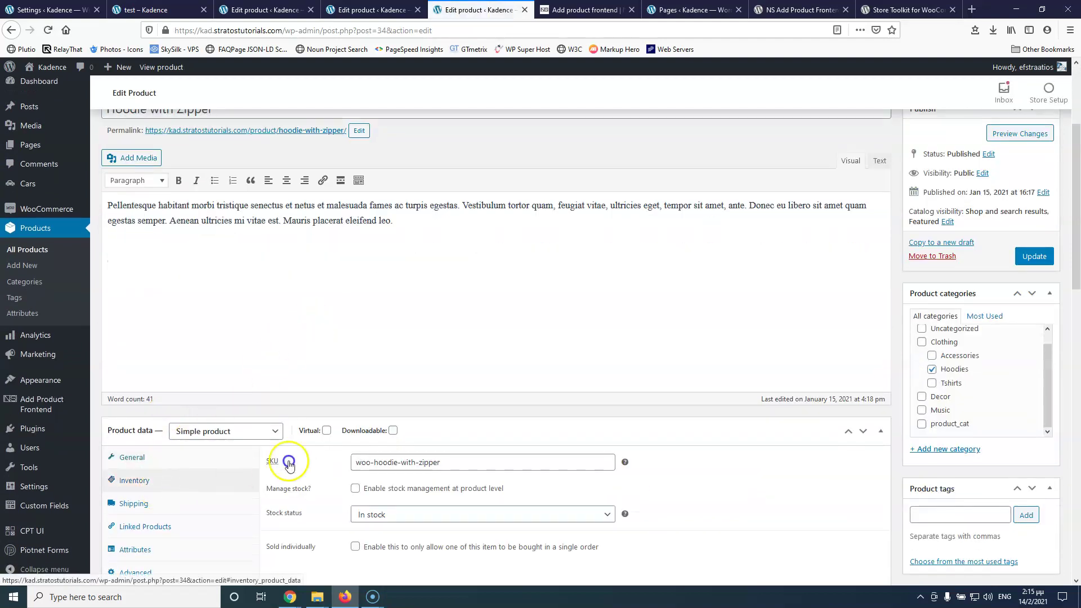
scroll(288, 462, down, 3)
click(165, 331)
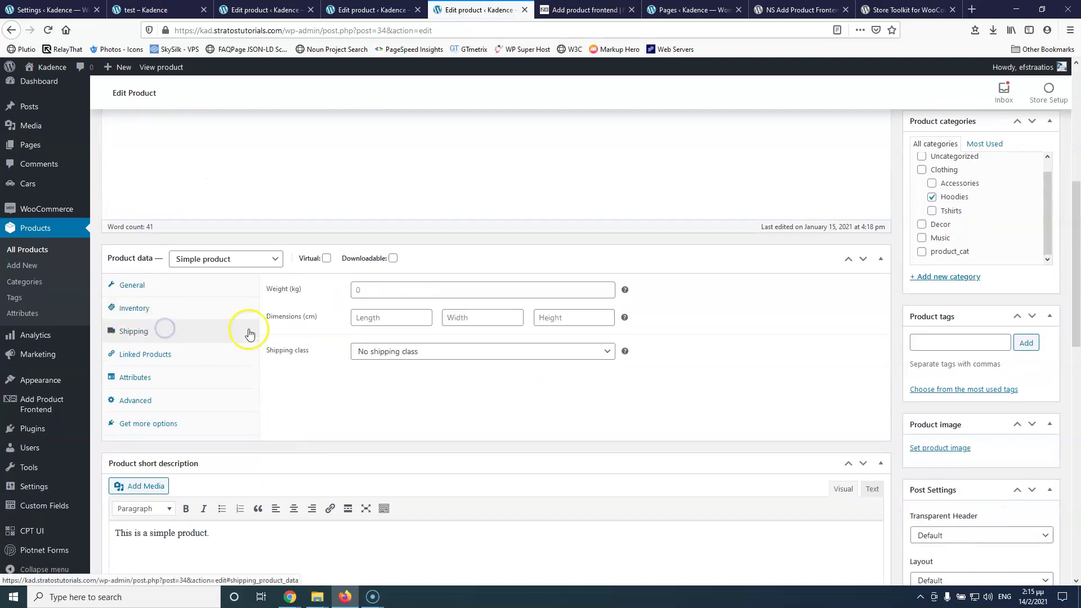
Set the Hoodie with Zipper's weight to 20 kg, update the product and look up the weight key in its post meta.
click(411, 289)
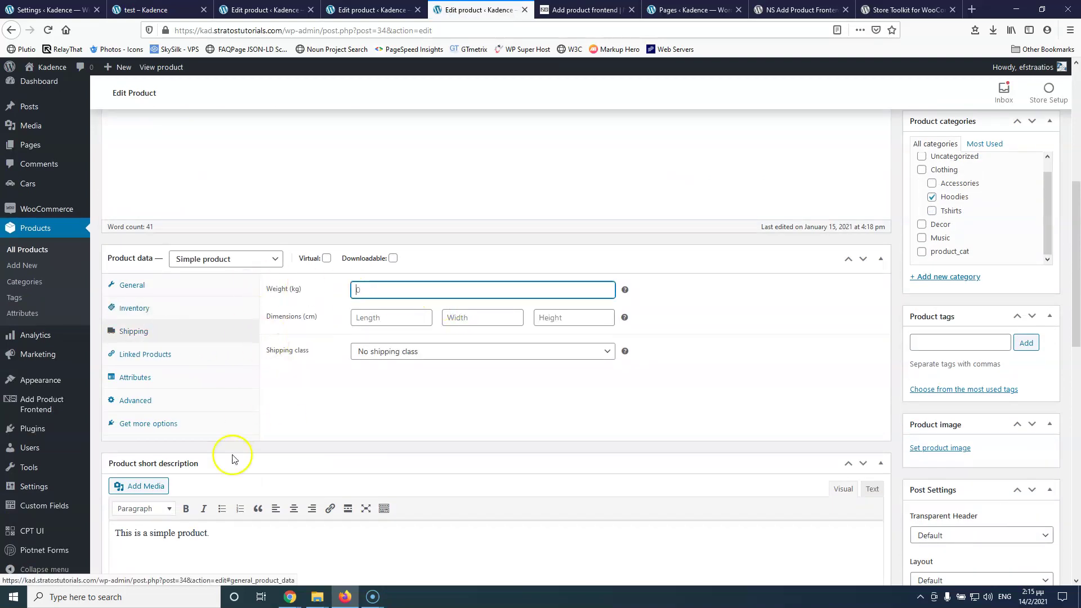
scroll(231, 453, down, 12)
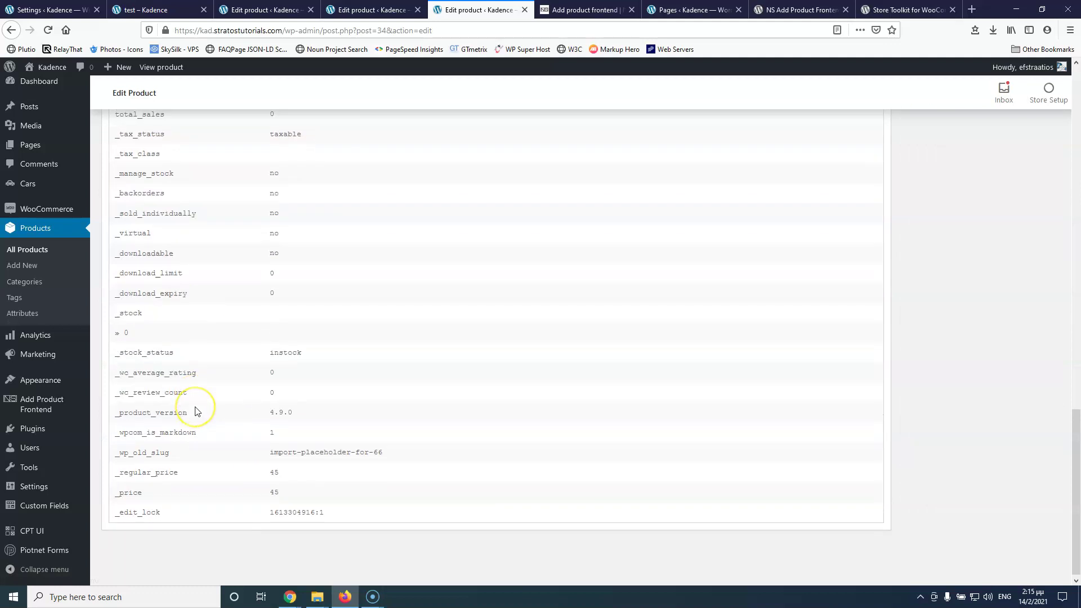
scroll(195, 410, up, 1)
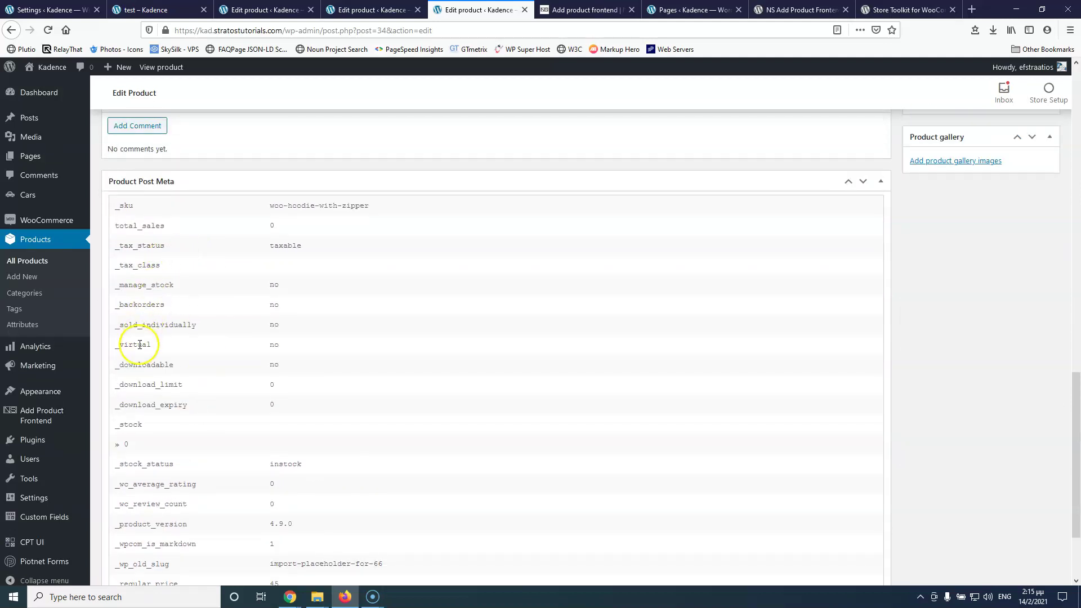
scroll(217, 437, up, 10)
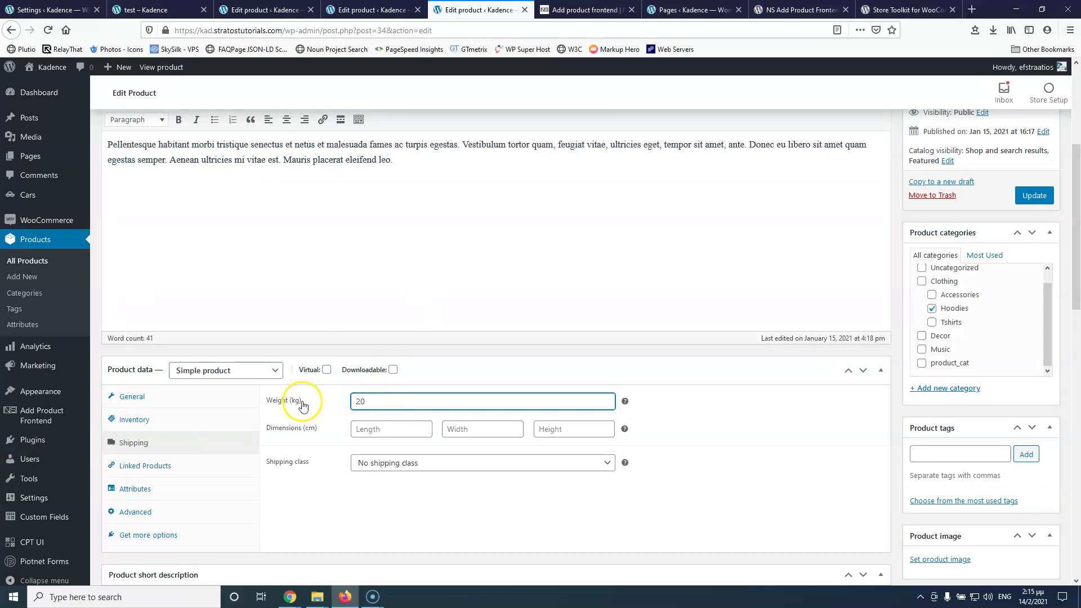
click(1037, 197)
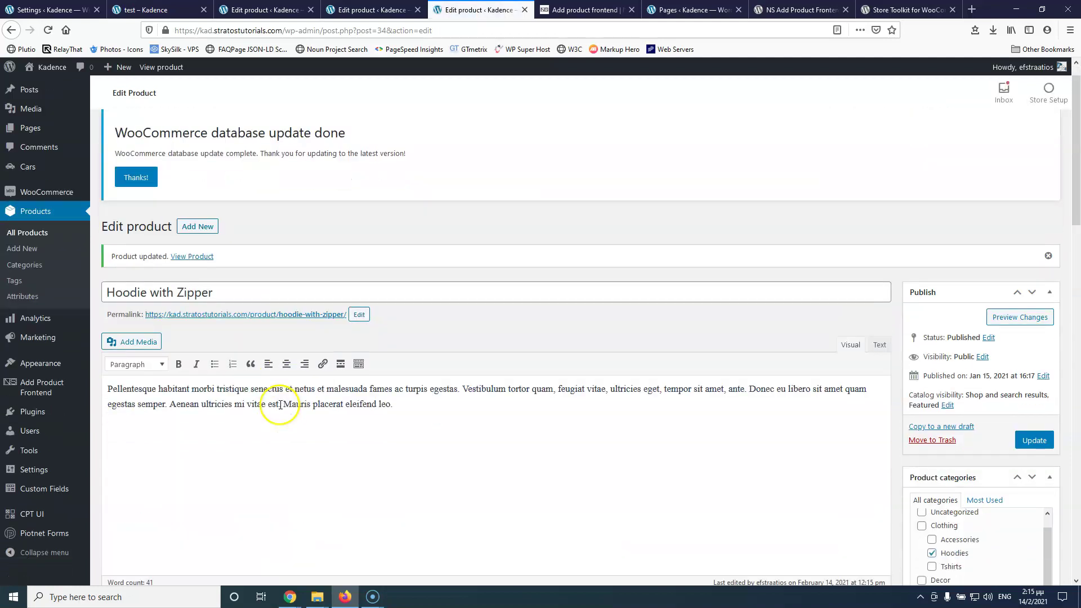
scroll(279, 405, down, 20)
scroll(345, 408, down, 5)
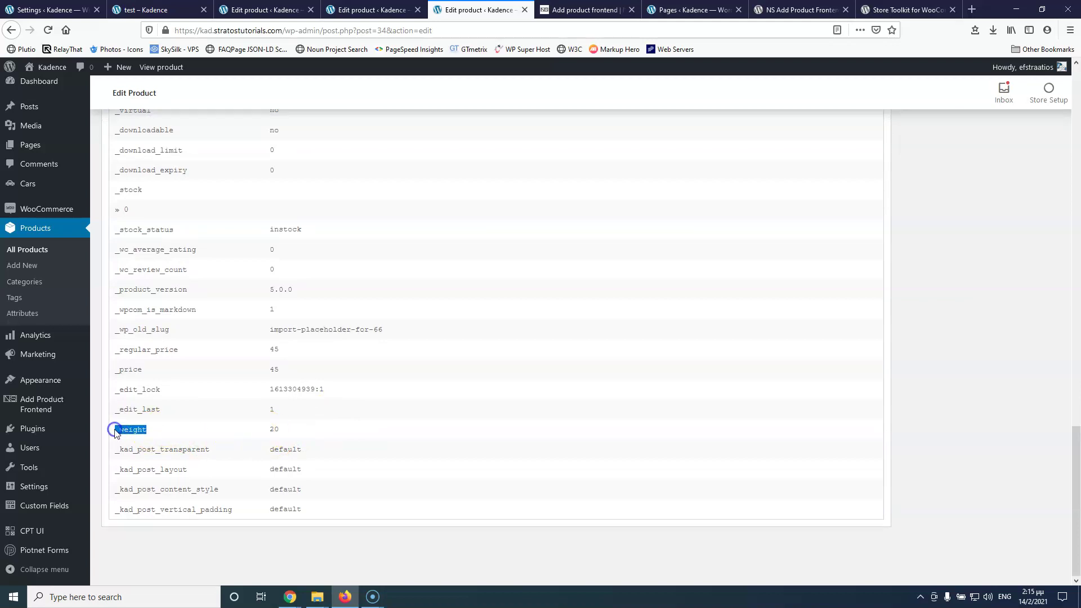
Duplicate the SKU field in the Piotnet form and set the copy's Field ID to Weight.
click(40, 9)
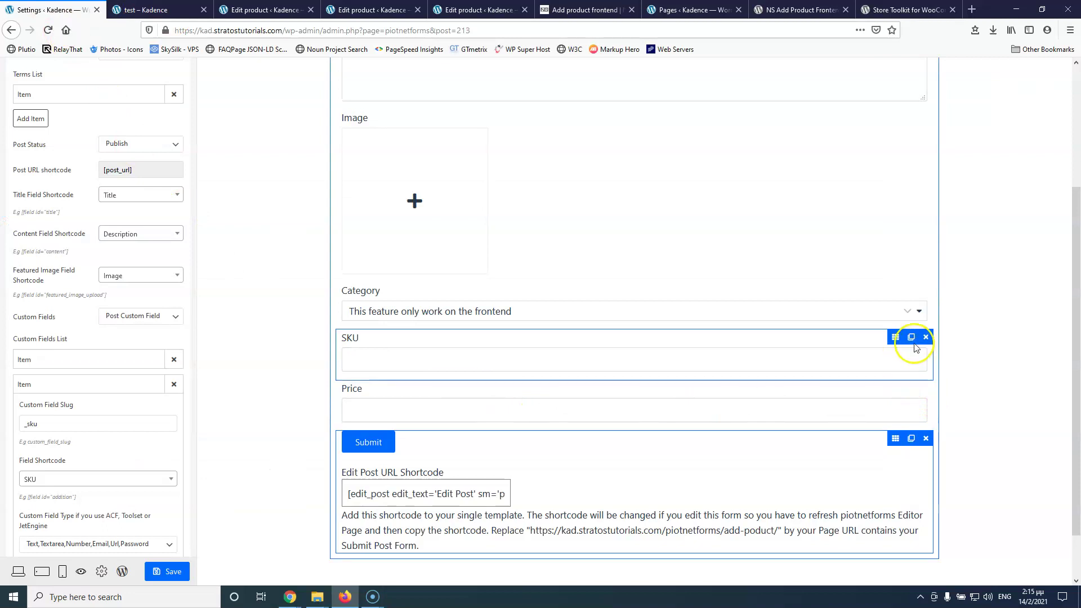
click(911, 337)
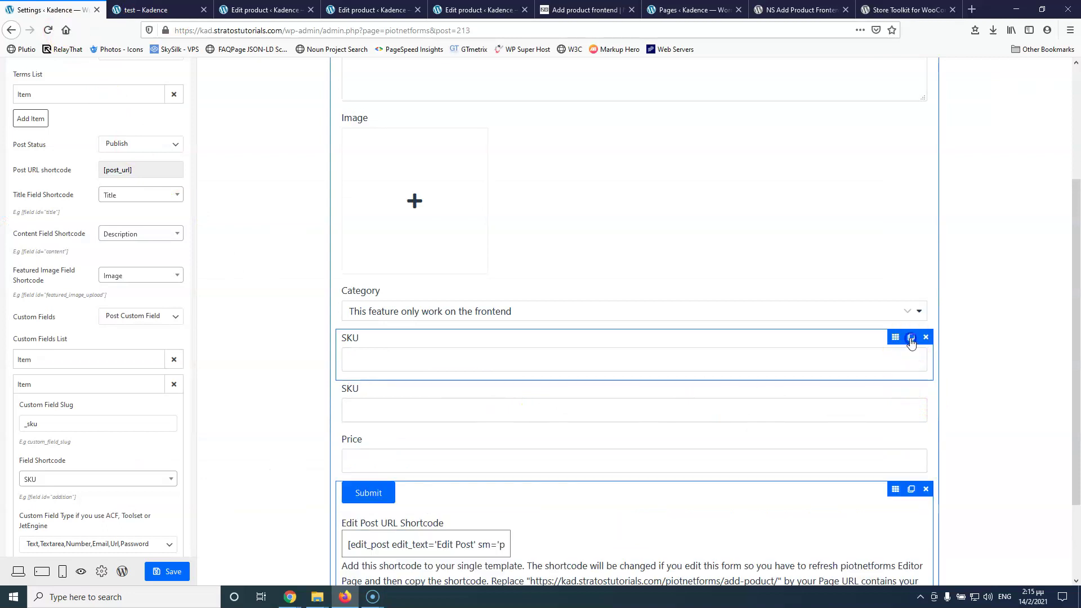
click(366, 386)
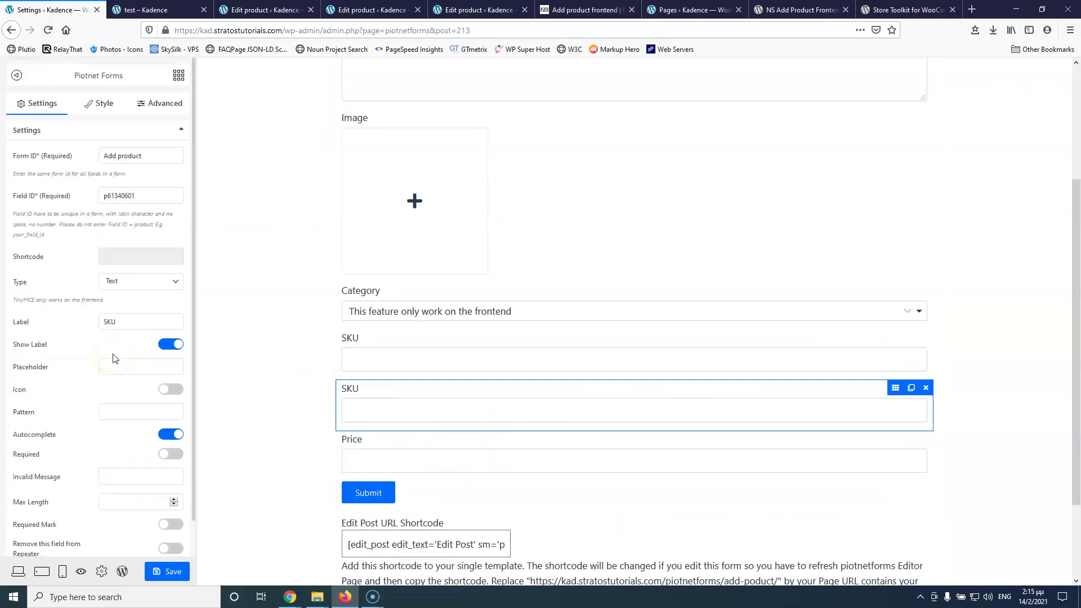
drag(146, 195, 59, 195)
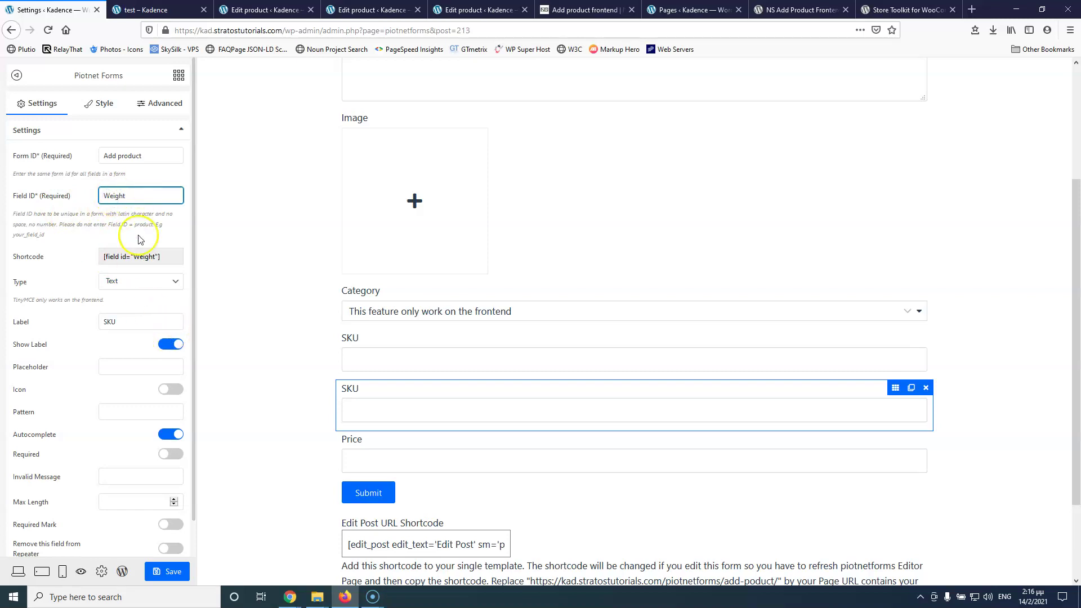
Set the Label of the duplicated SKU field in the Piotnet form to Weight.
click(91, 319)
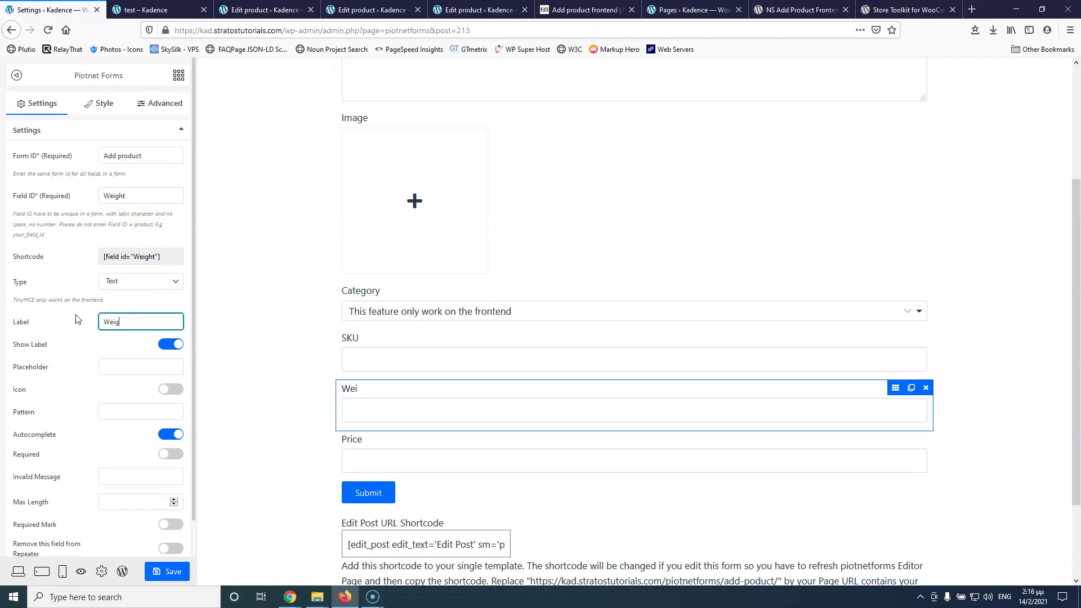
click(257, 9)
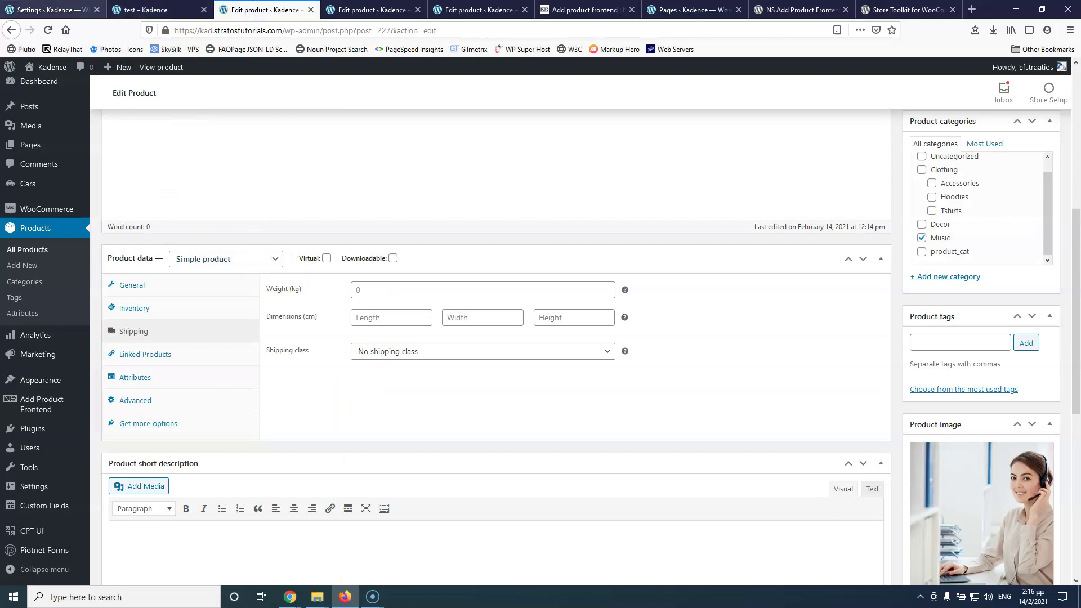
click(61, 10)
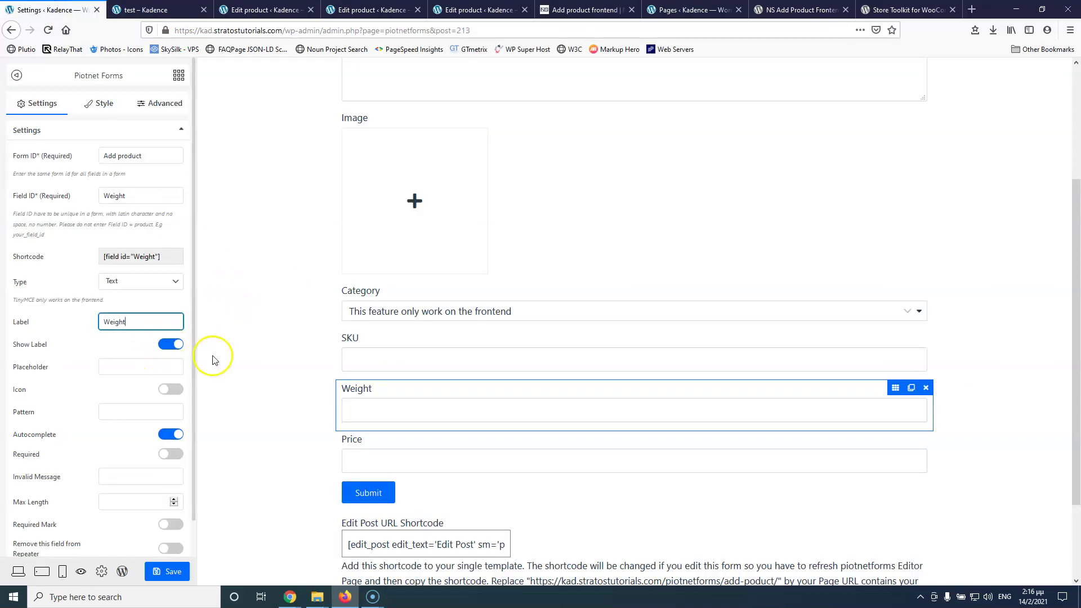
Add a custom field item to the Submit button's Submit Post settings, map slug _weight to the Weight field and save the form.
click(369, 494)
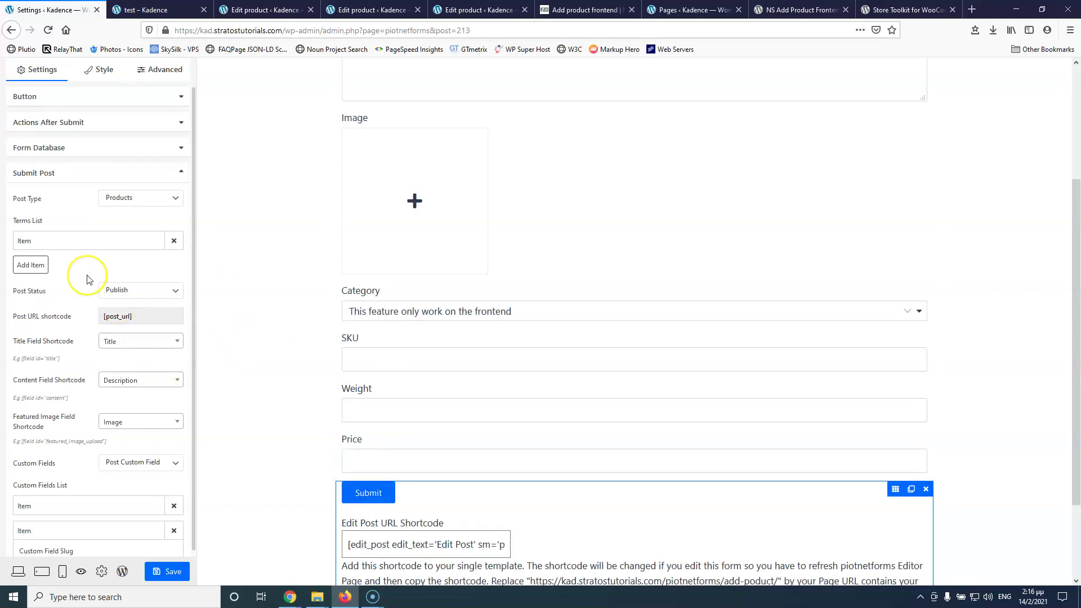
scroll(88, 279, down, 3)
scroll(87, 280, down, 2)
click(89, 378)
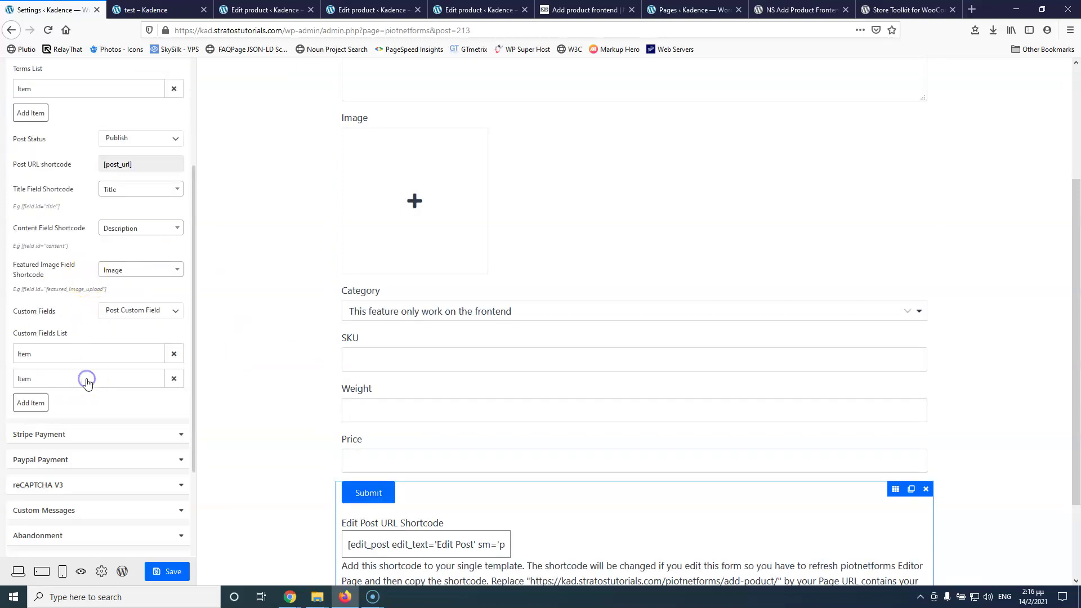
click(22, 407)
scroll(70, 312, down, 2)
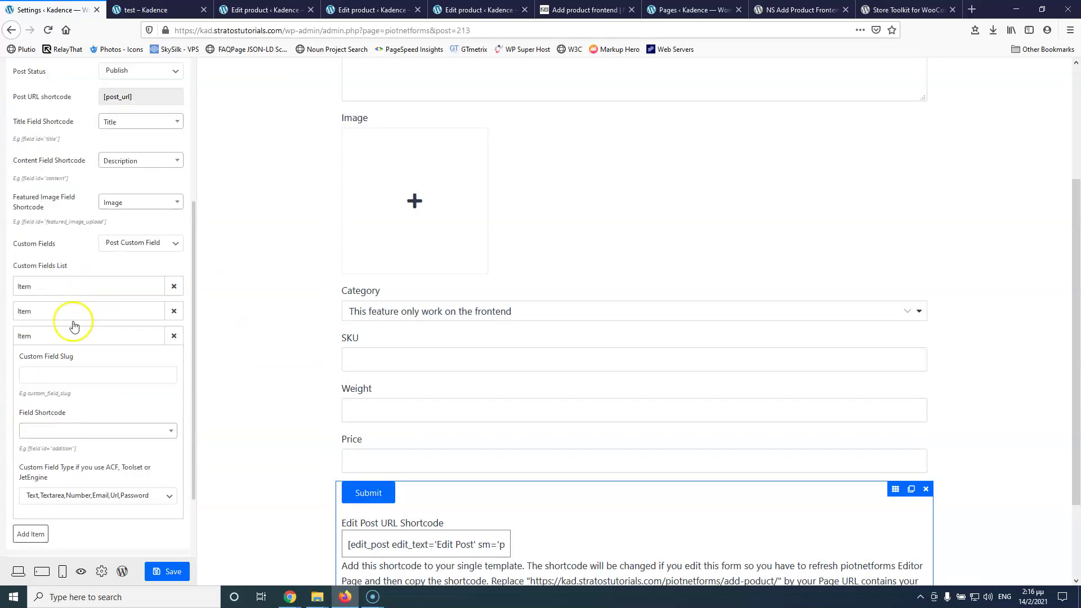
click(66, 430)
scroll(70, 557, down, 2)
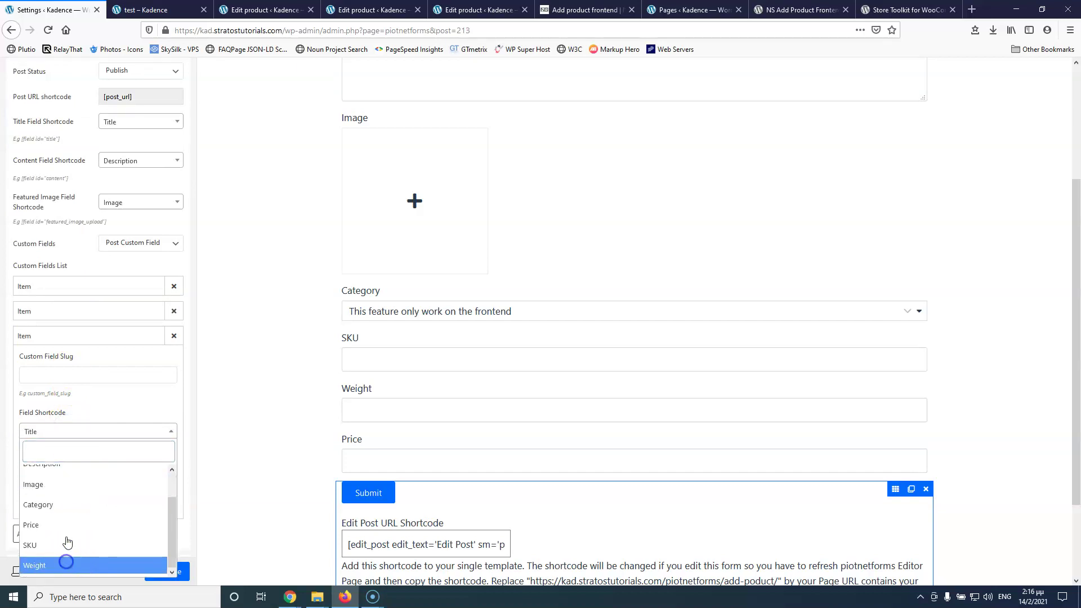
click(68, 557)
click(50, 375)
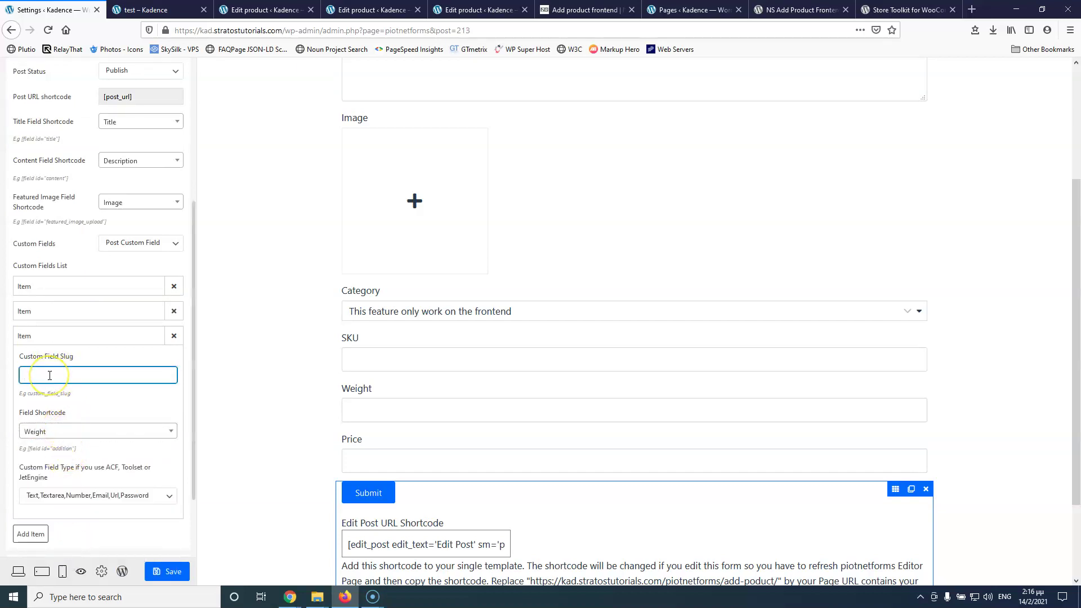
click(174, 571)
Reload the front-end test form and fill in title test 14, description 14 and the image secretary.jpg.
click(142, 10)
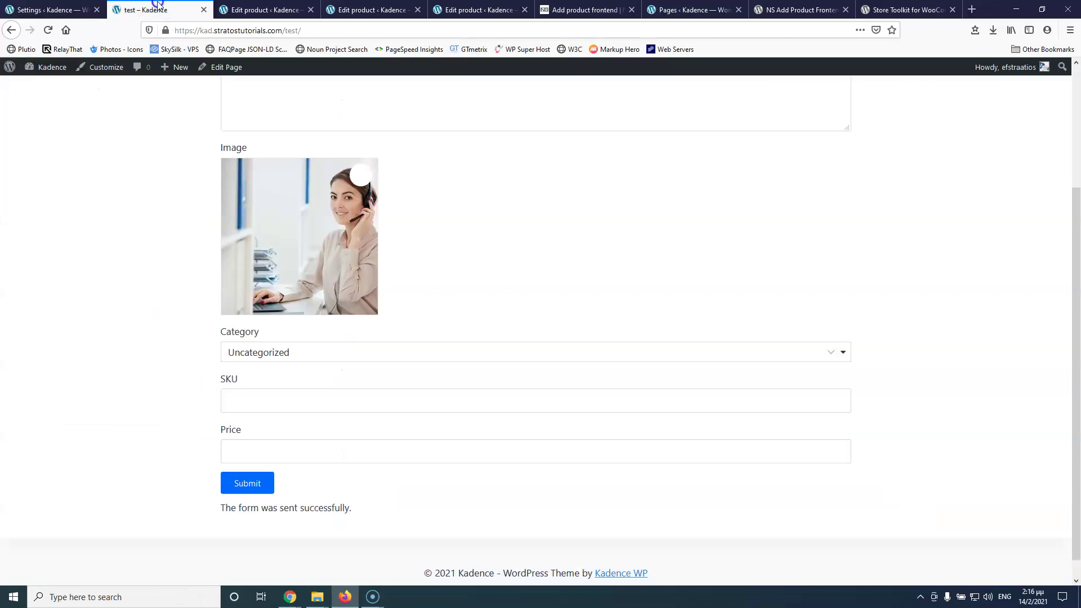
click(47, 31)
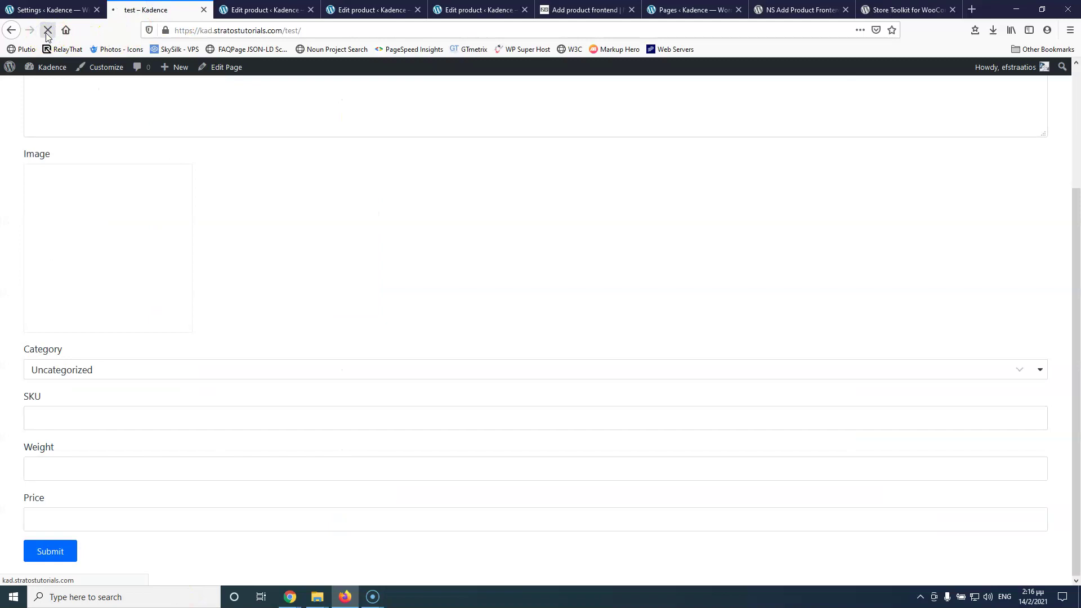
scroll(219, 110, up, 3)
click(278, 179)
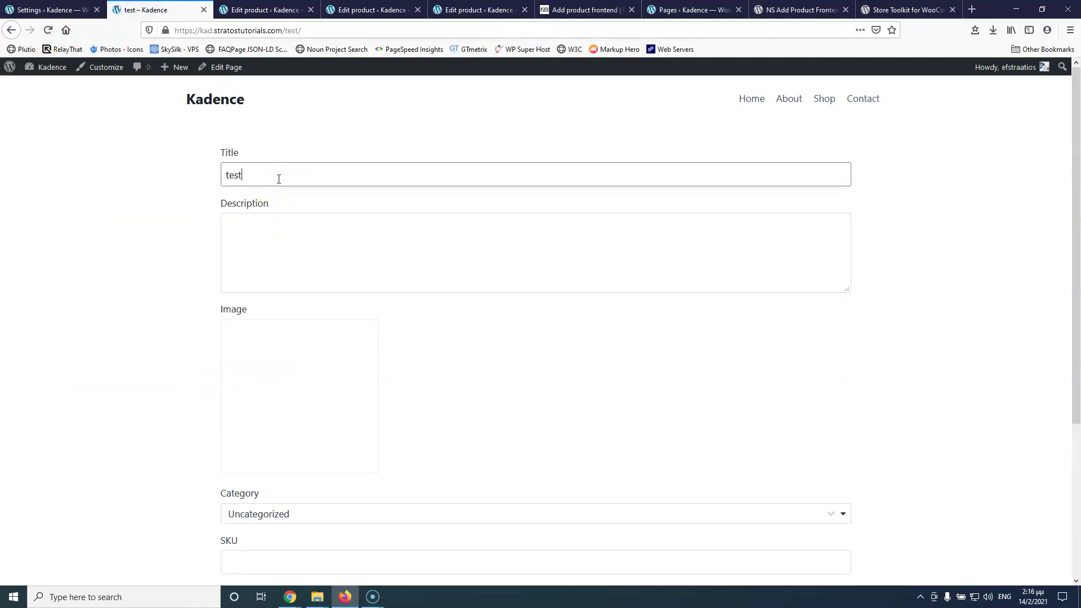
click(277, 259)
text(14)
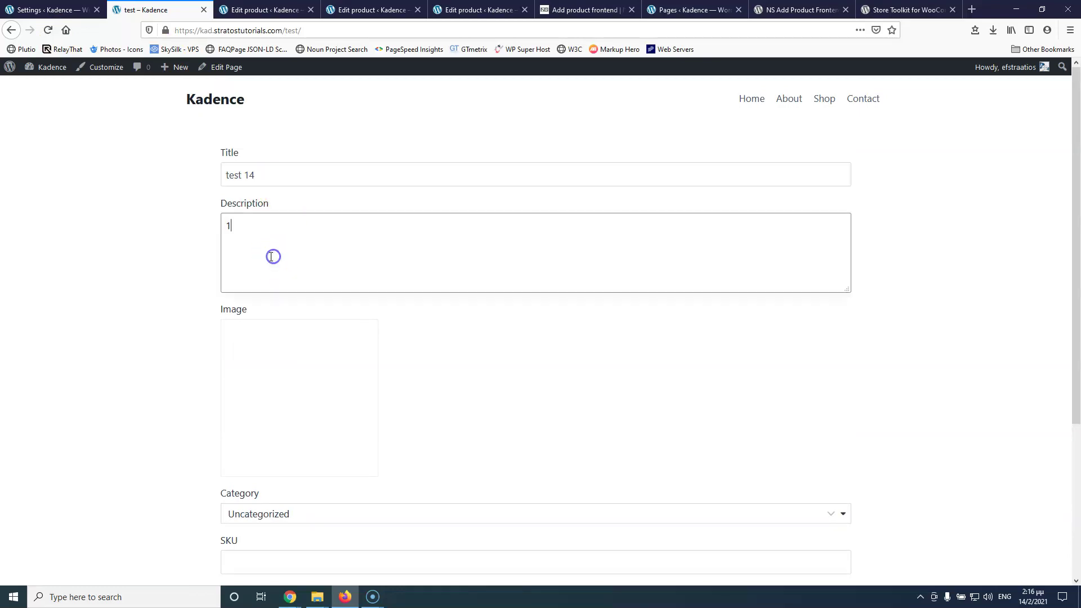
click(269, 348)
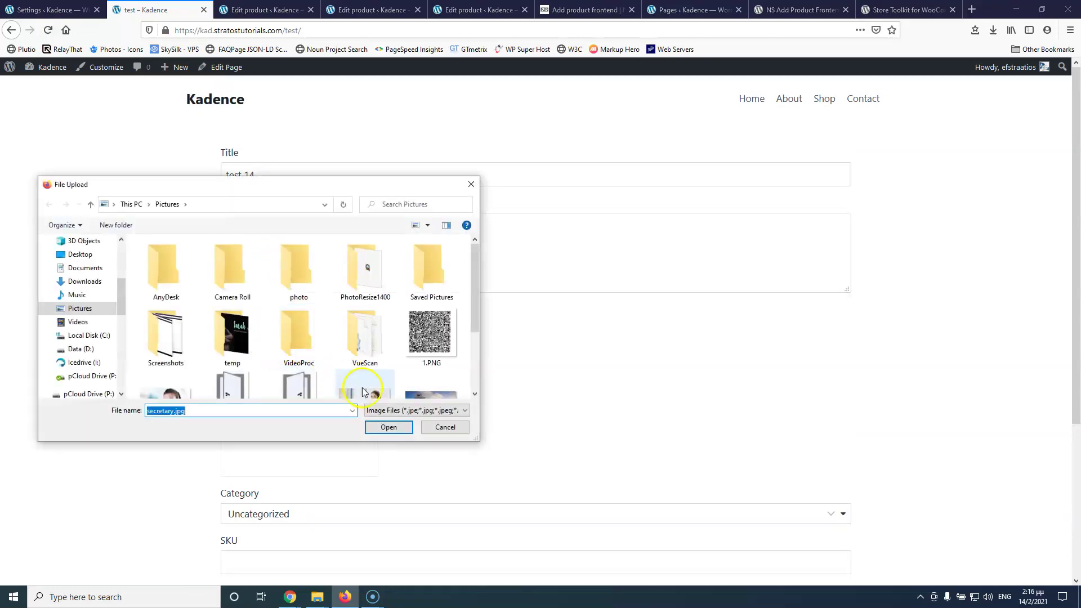
scroll(376, 393, down, 1)
click(390, 429)
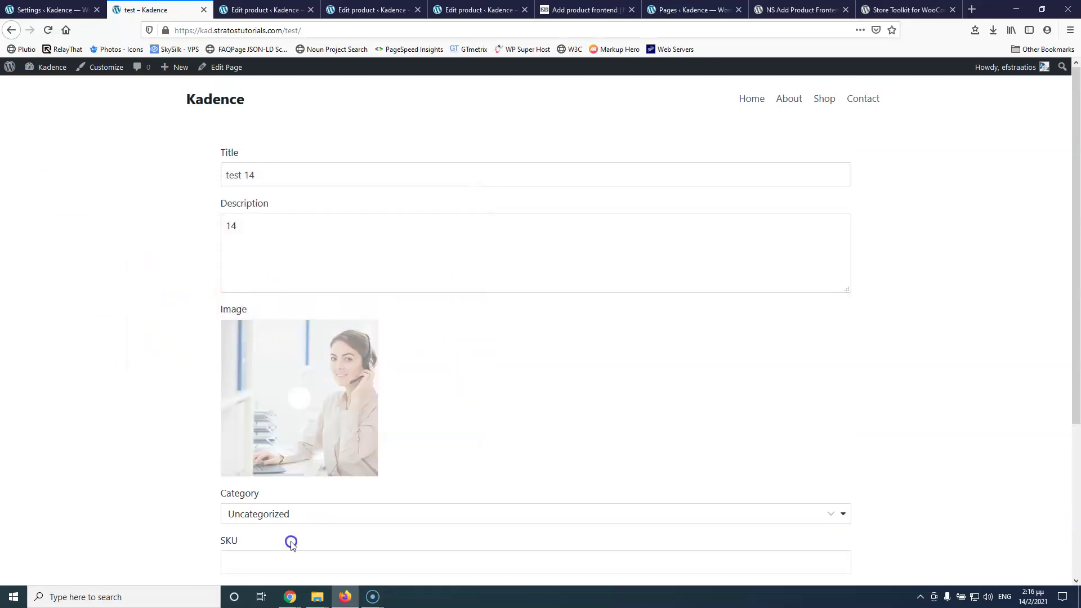
Choose the Clothing category, enter SKU 1234, weight 100 and price 100, and submit the form.
click(296, 519)
click(276, 400)
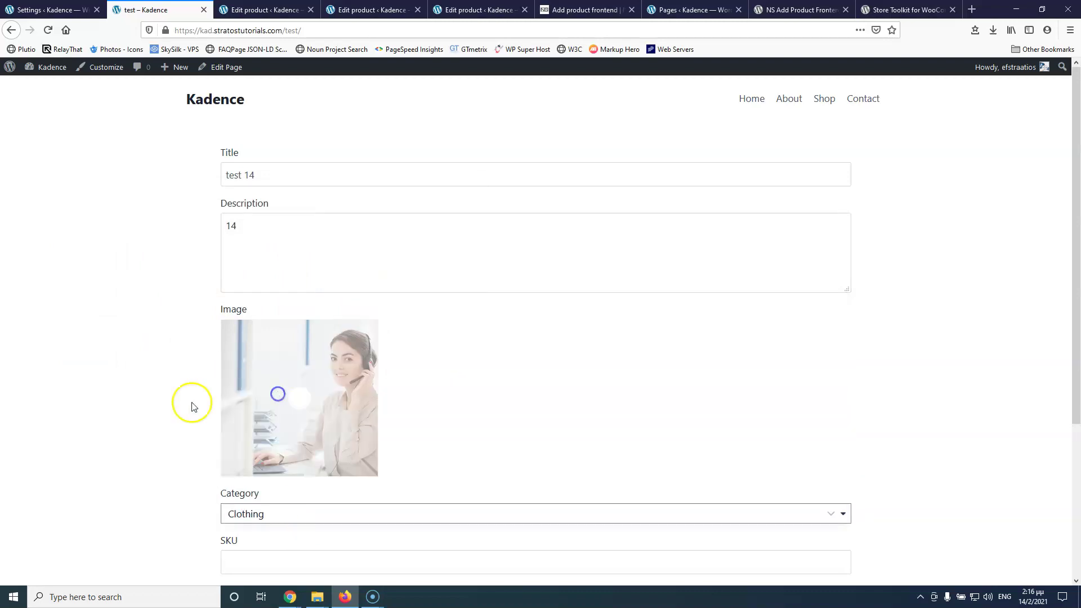
scroll(241, 446, down, 3)
click(274, 348)
text(1234)
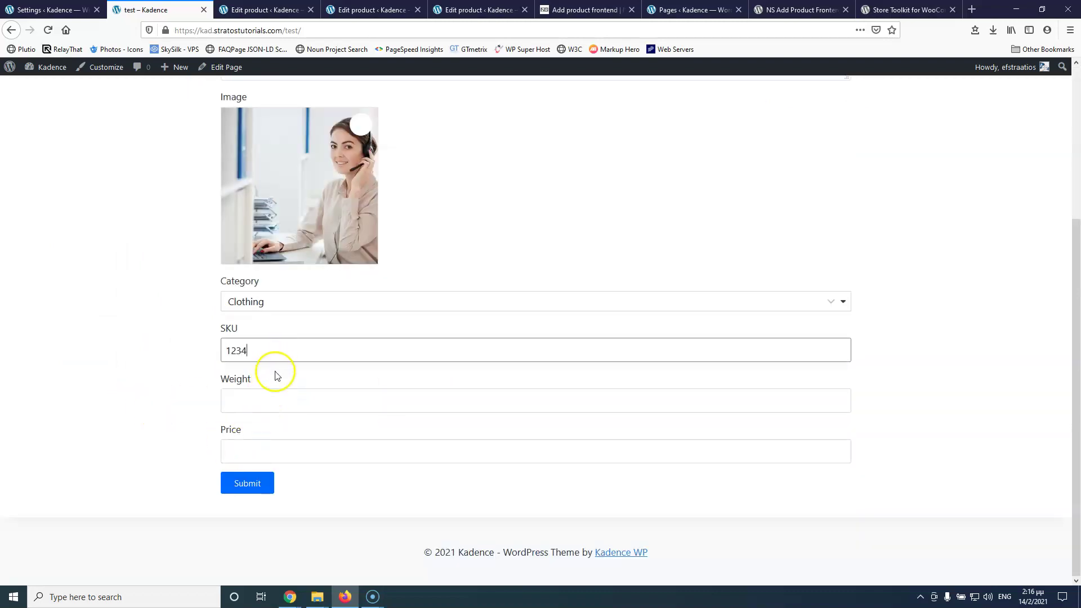
click(274, 401)
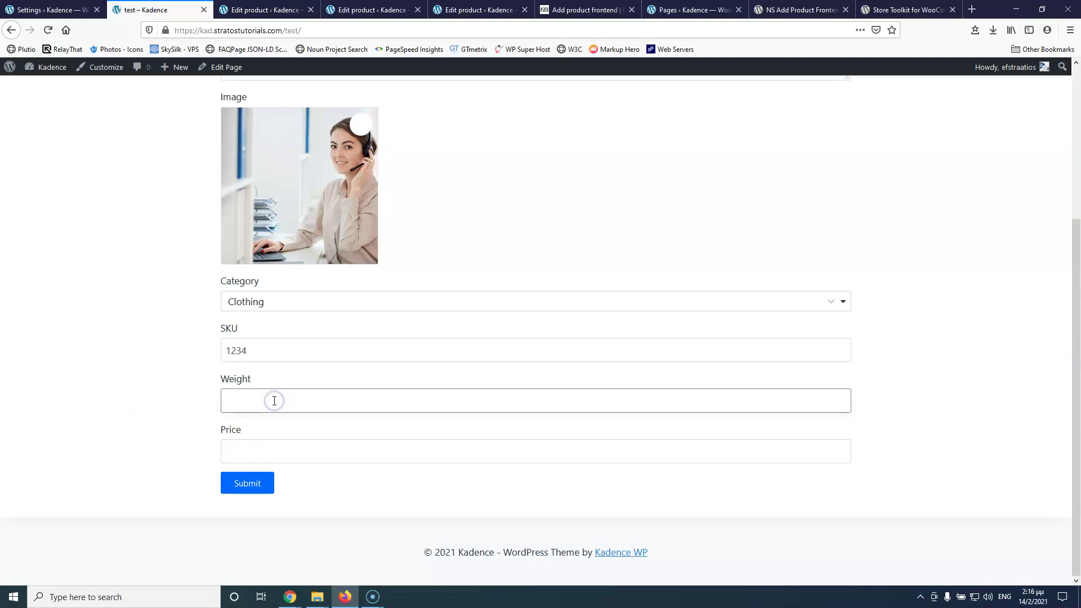
click(253, 449)
text(100)
click(246, 484)
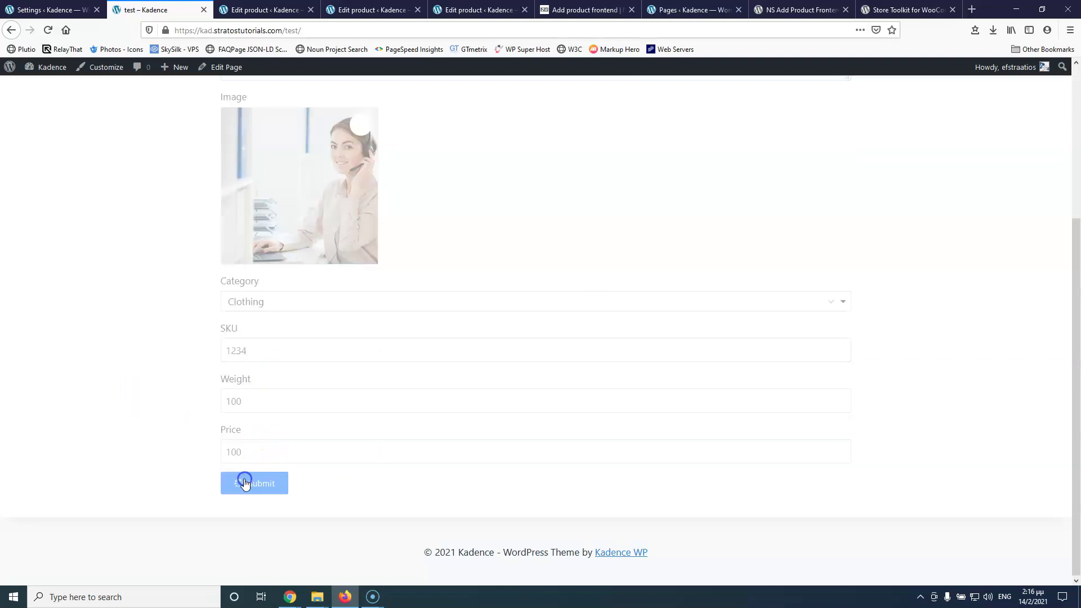
Open the test 14 product from the product list and check its Inventory, Shipping and General data.
click(260, 11)
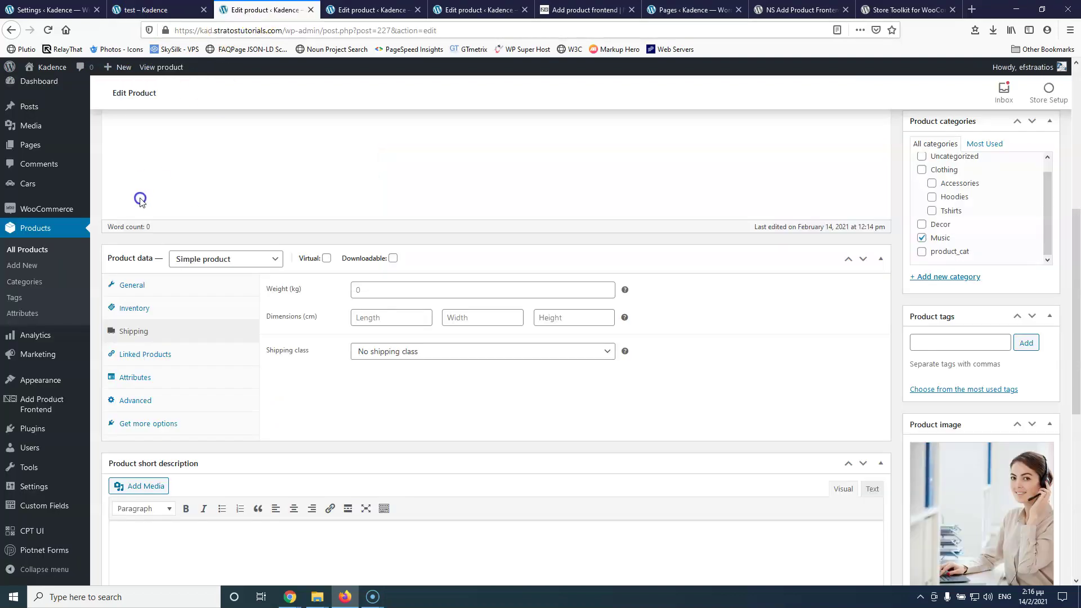
click(32, 252)
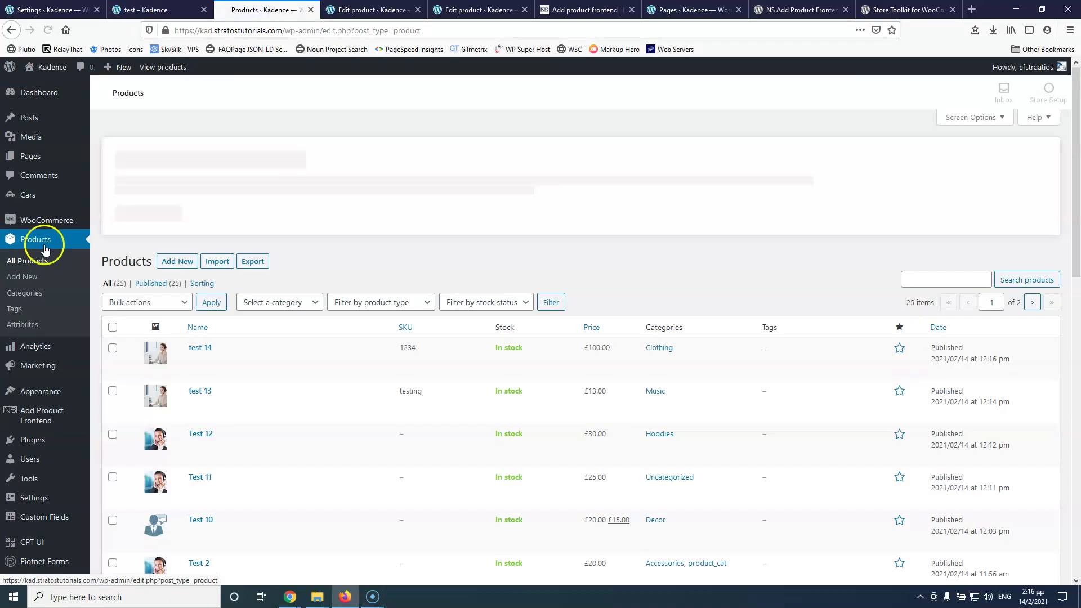
click(208, 342)
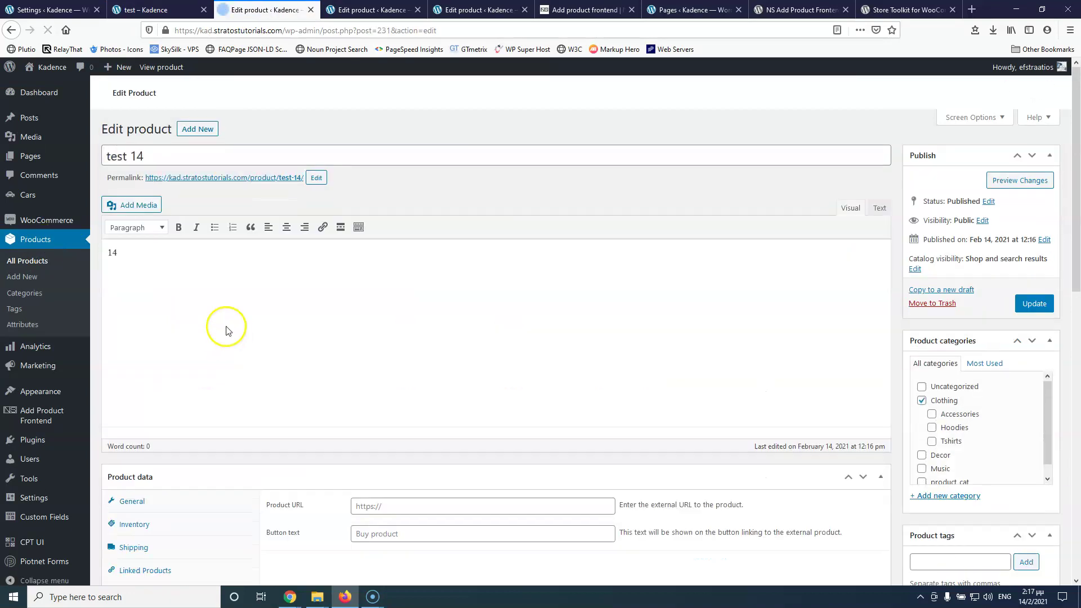
scroll(163, 450, down, 5)
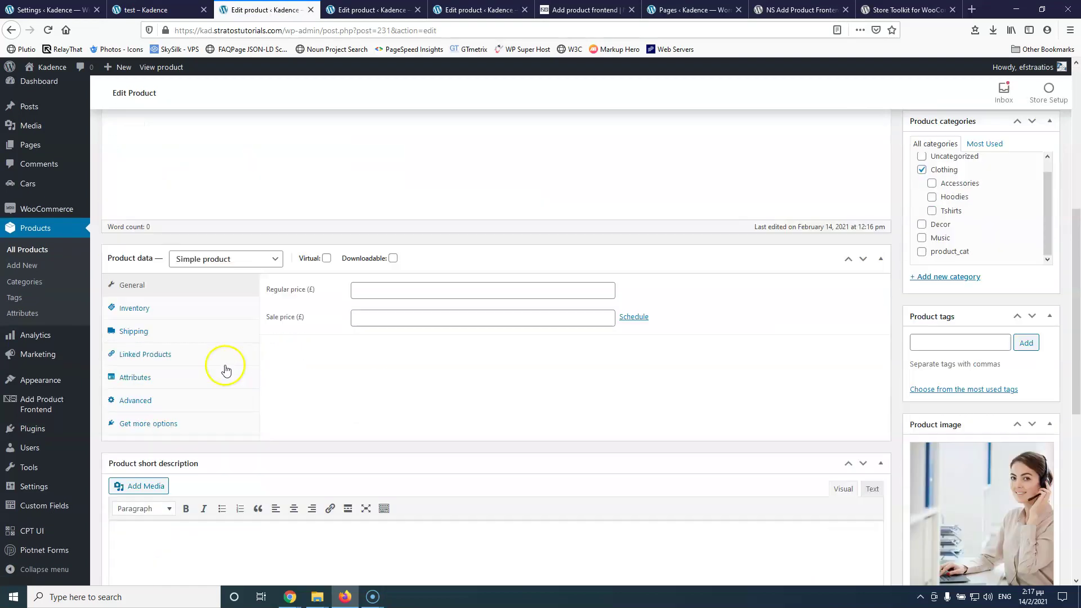
click(167, 313)
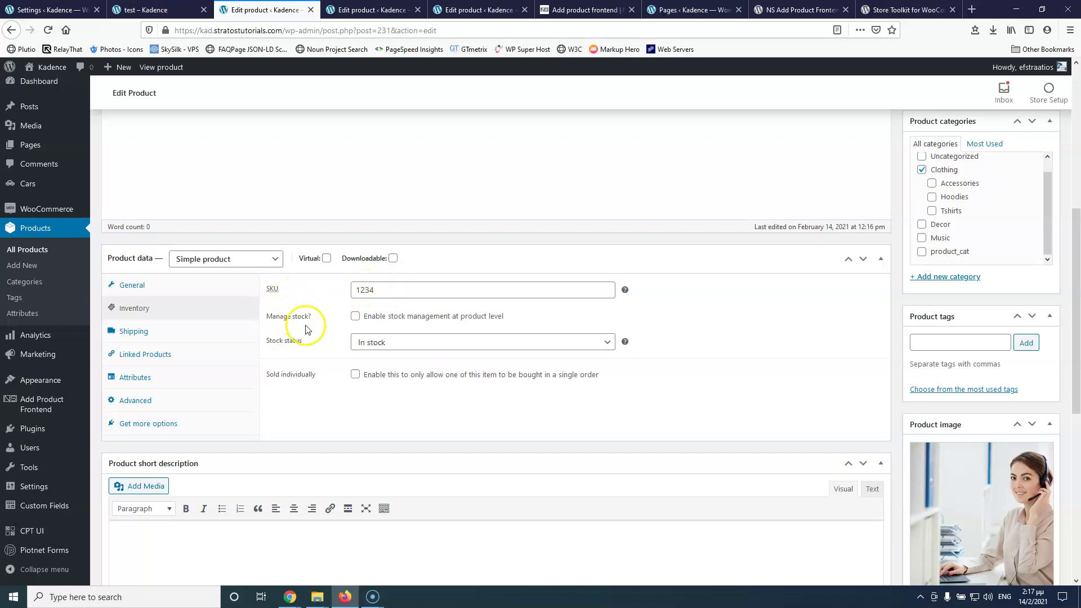
click(154, 336)
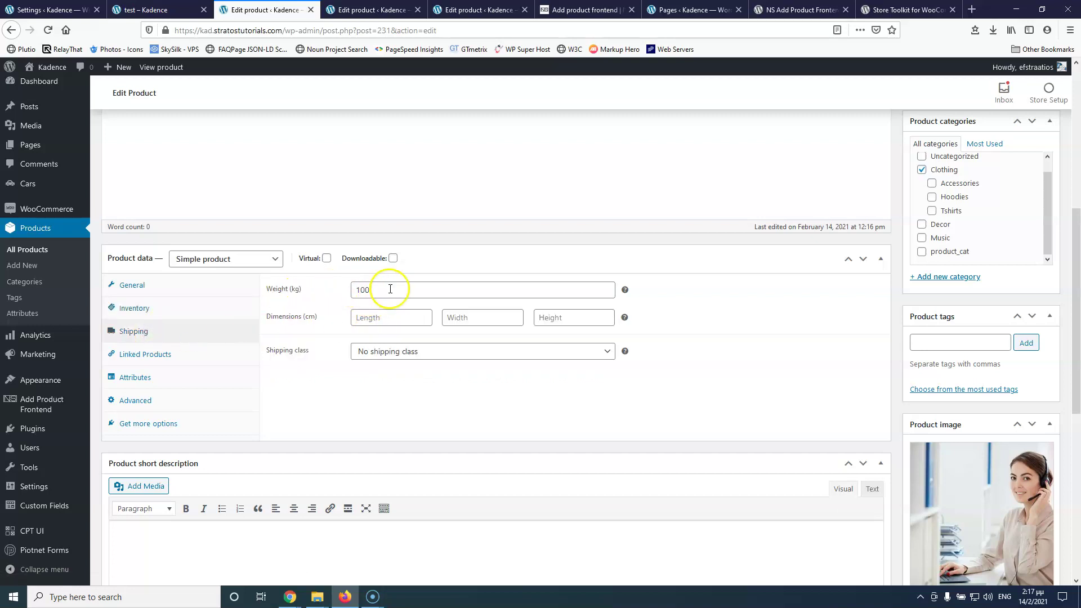
click(185, 292)
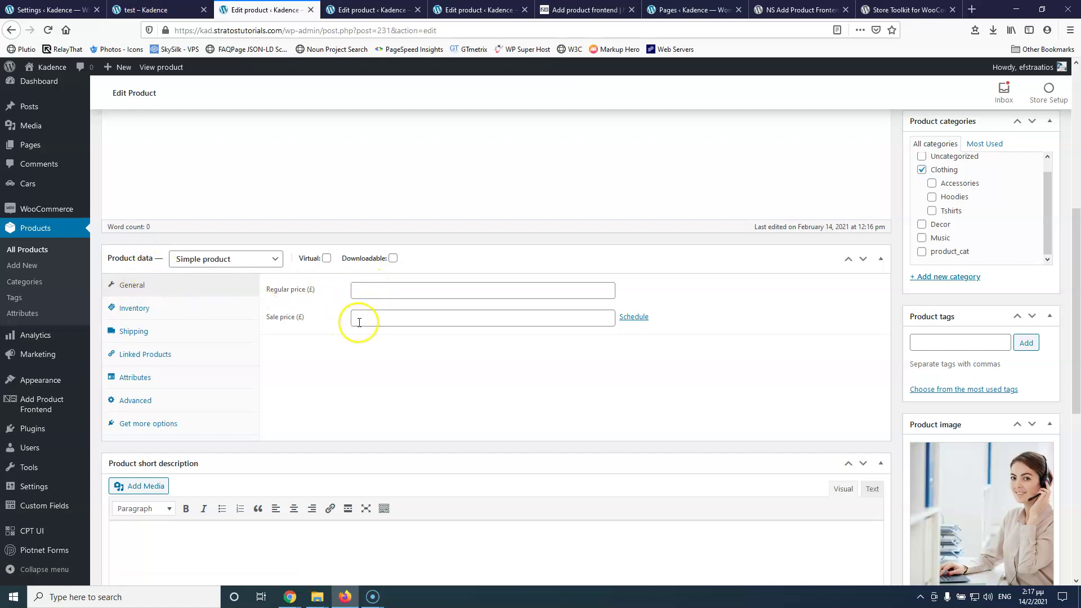
click(377, 291)
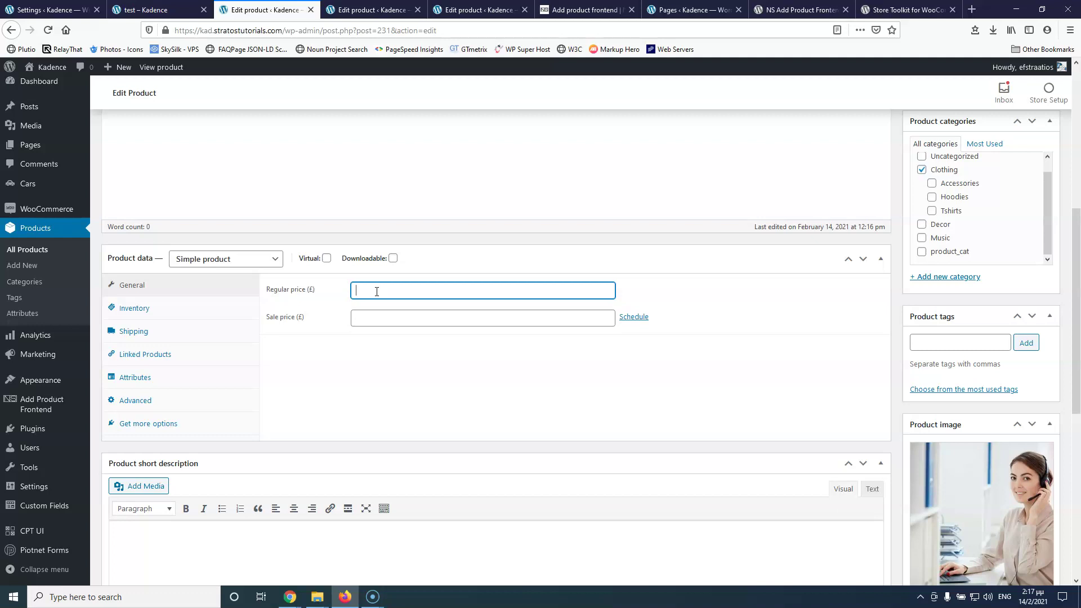
Compare the Hoodie with Zipper product's General prices with the _regular_price and _price keys in its post meta.
click(30, 7)
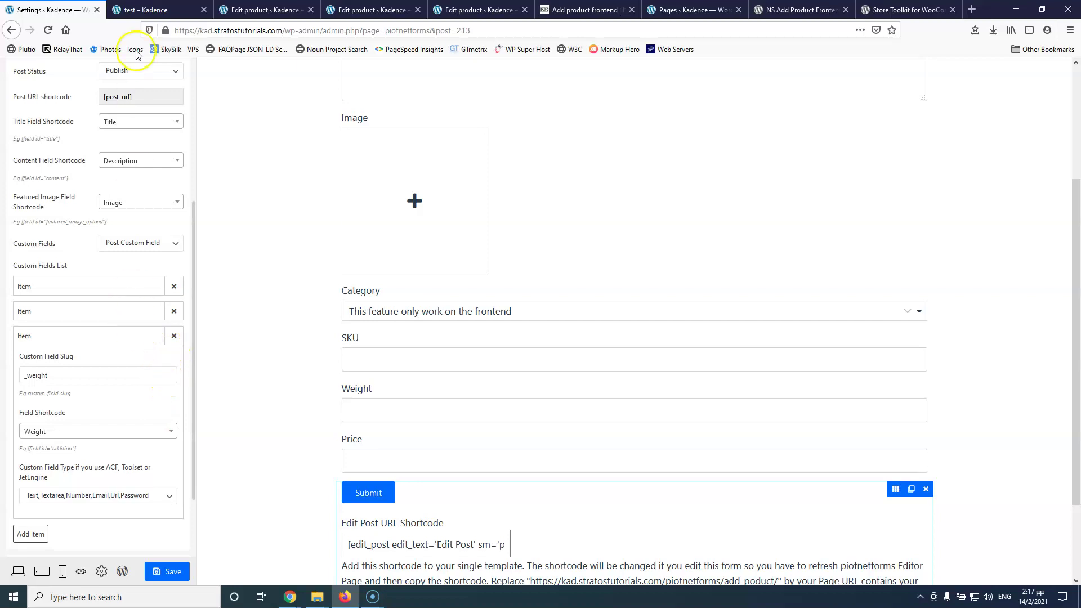
click(371, 10)
click(465, 10)
click(343, 461)
scroll(250, 366, up, 1)
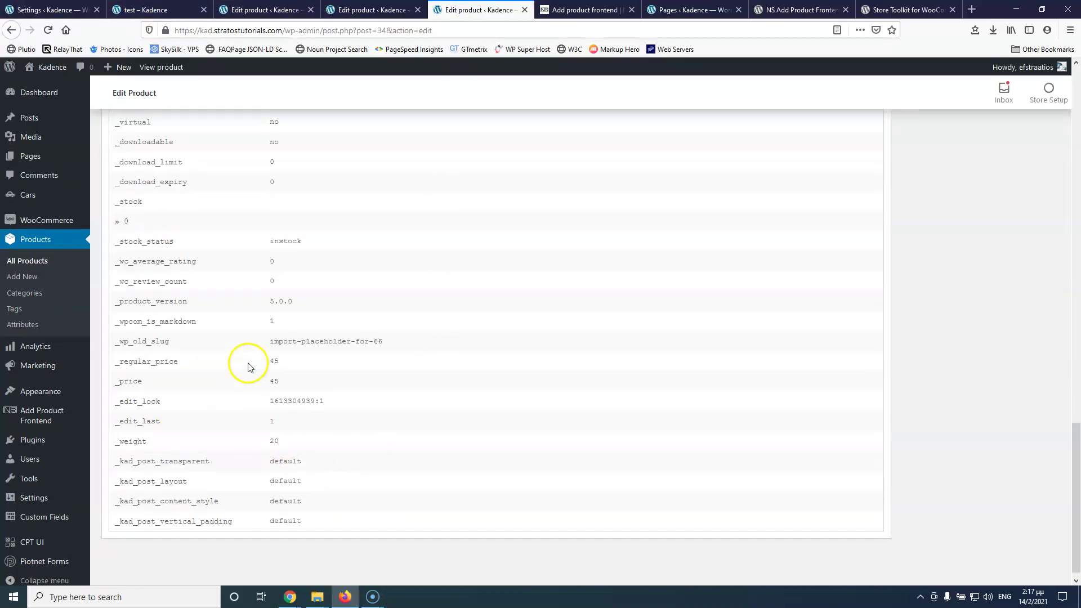
scroll(245, 363, up, 4)
scroll(244, 363, down, 4)
scroll(282, 387, up, 1)
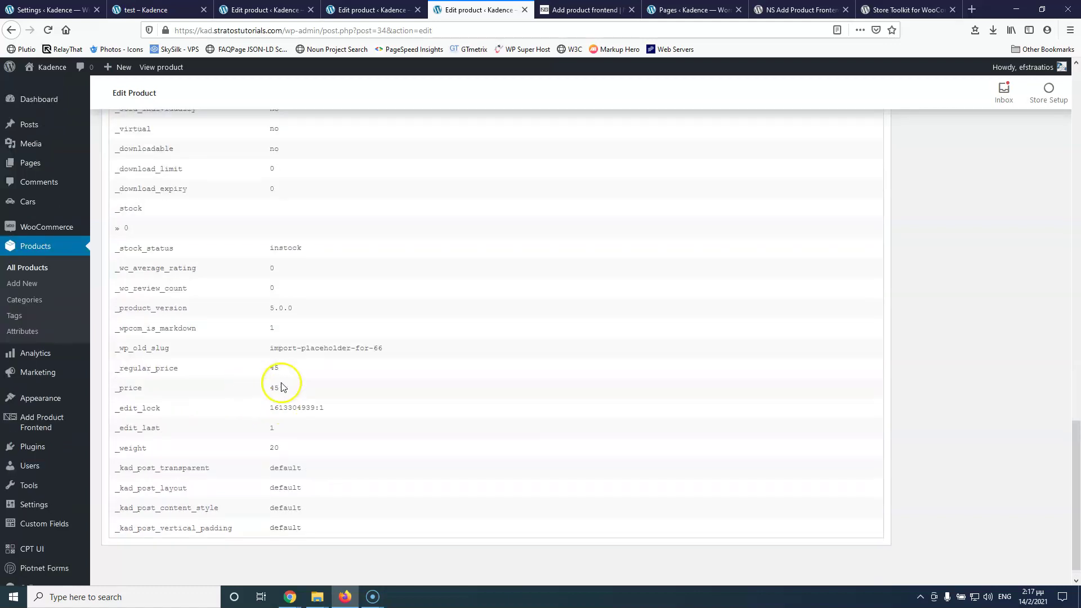
scroll(293, 384, up, 15)
scroll(337, 386, down, 8)
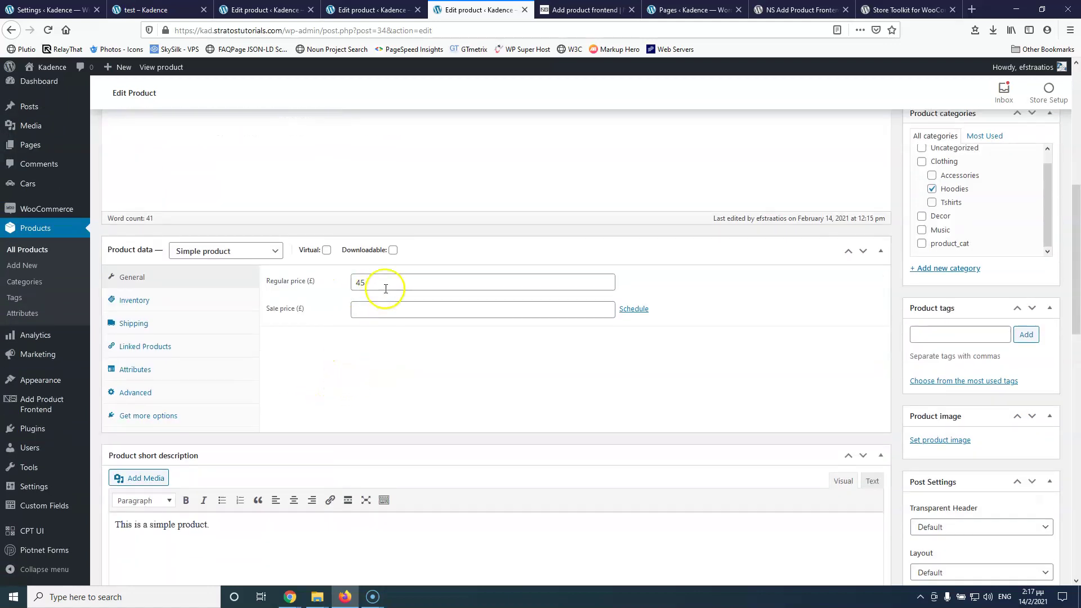
scroll(383, 284, down, 10)
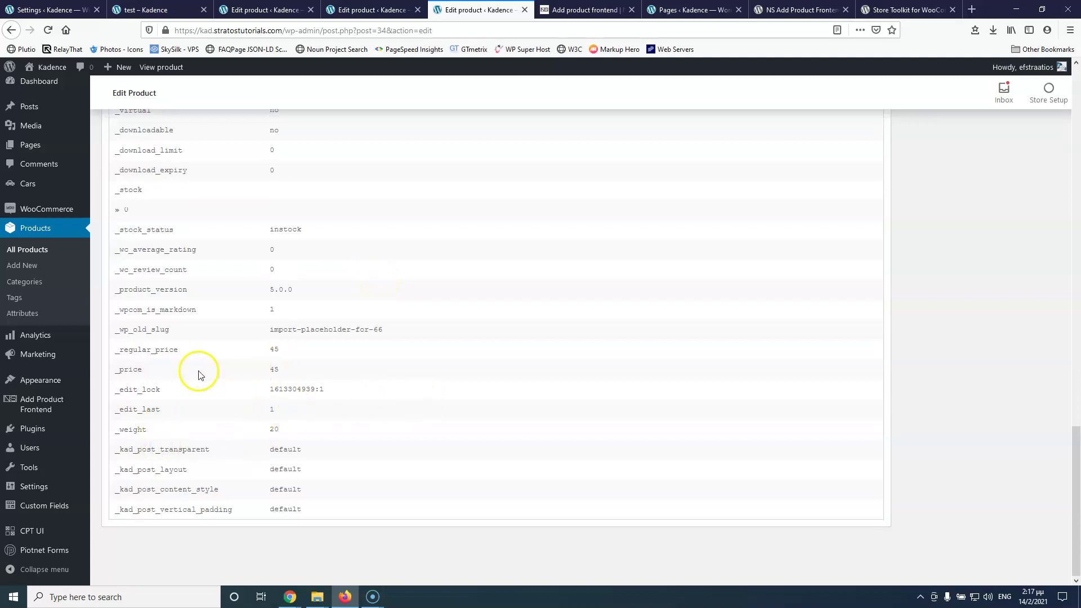
click(138, 351)
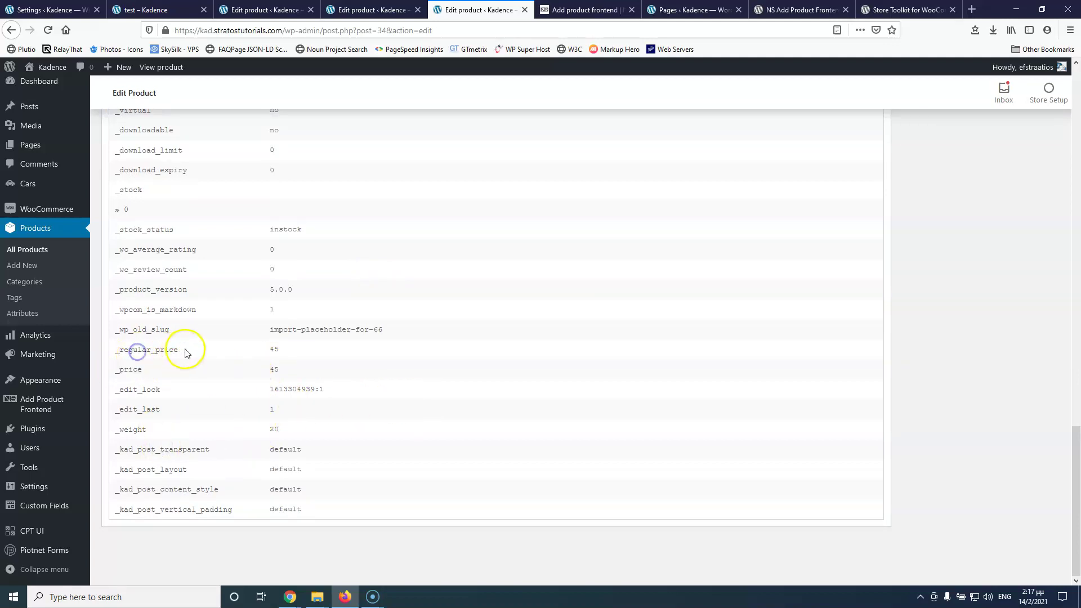
click(154, 372)
click(139, 350)
click(169, 371)
Examine the _regular_price key in the Hoodie with Zipper product's post meta.
drag(178, 350, 118, 351)
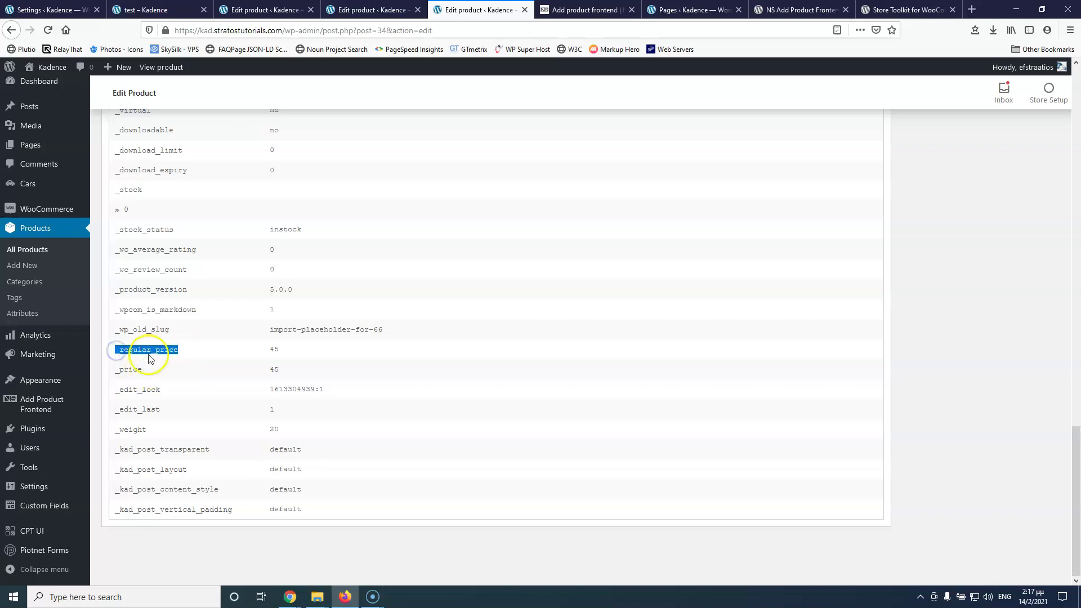
click(136, 351)
drag(178, 350, 114, 351)
click(157, 352)
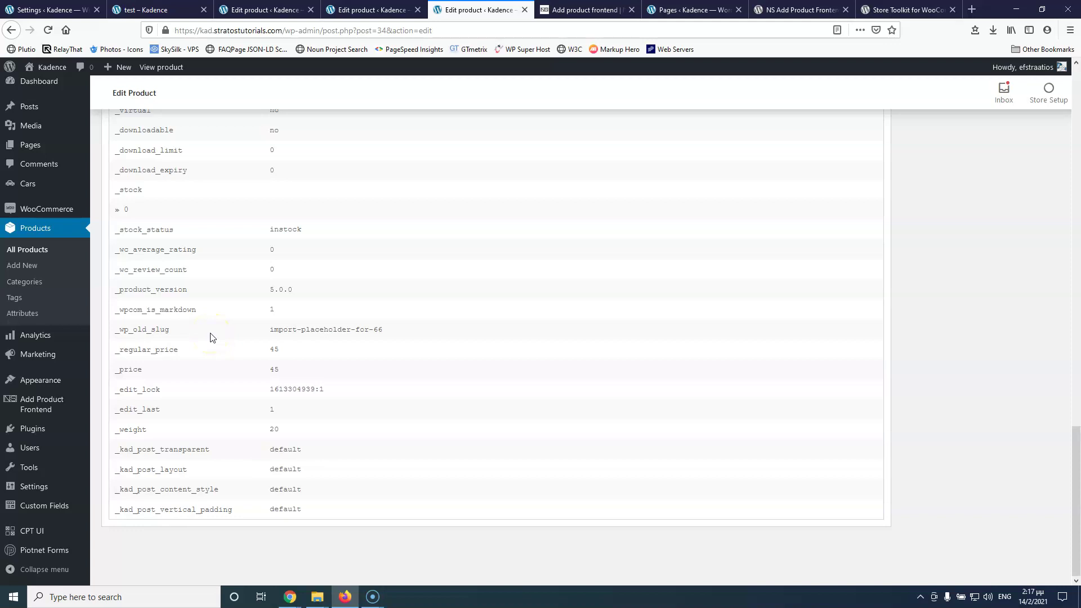
drag(178, 350, 120, 350)
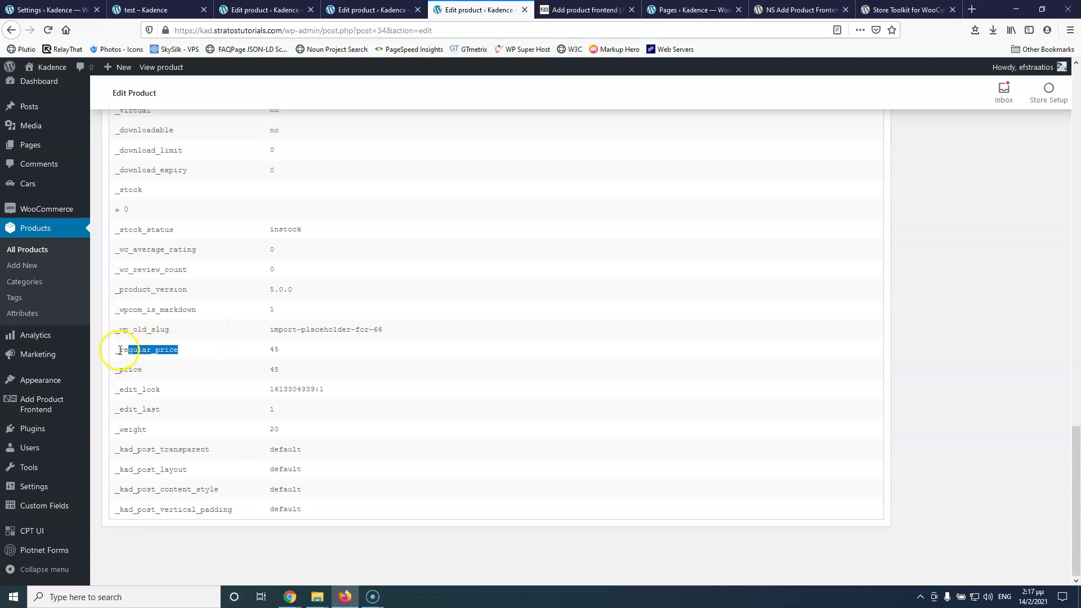
click(133, 350)
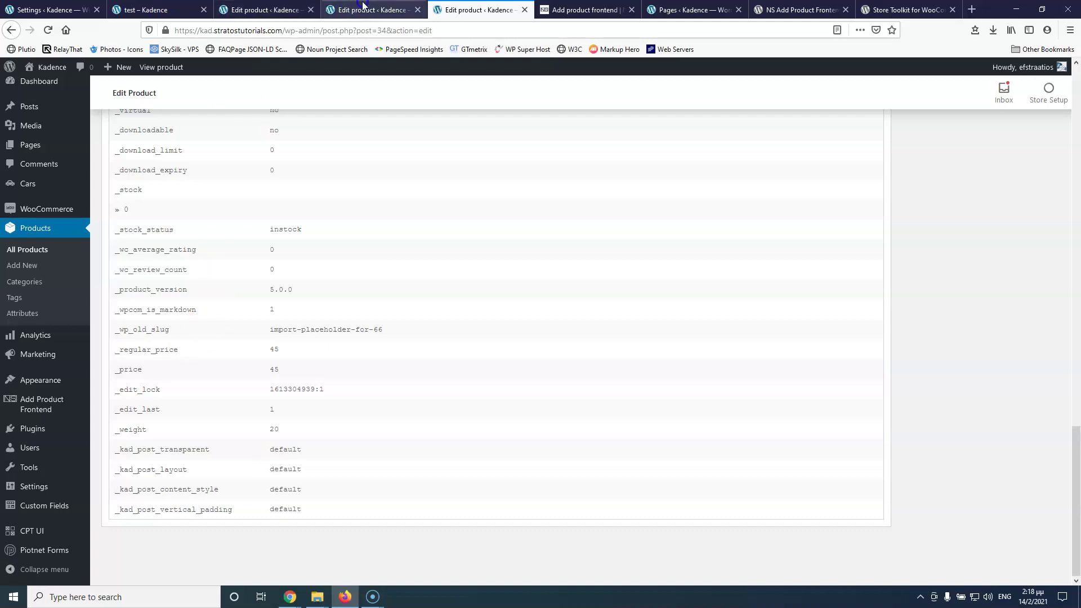
click(388, 10)
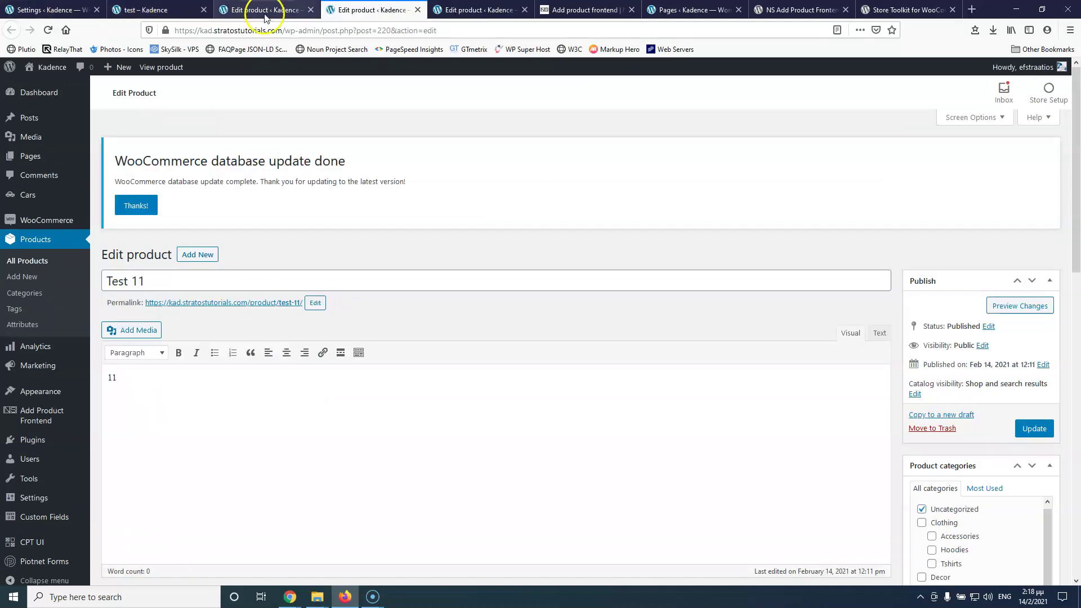
click(490, 12)
scroll(276, 358, up, 2)
scroll(276, 363, down, 2)
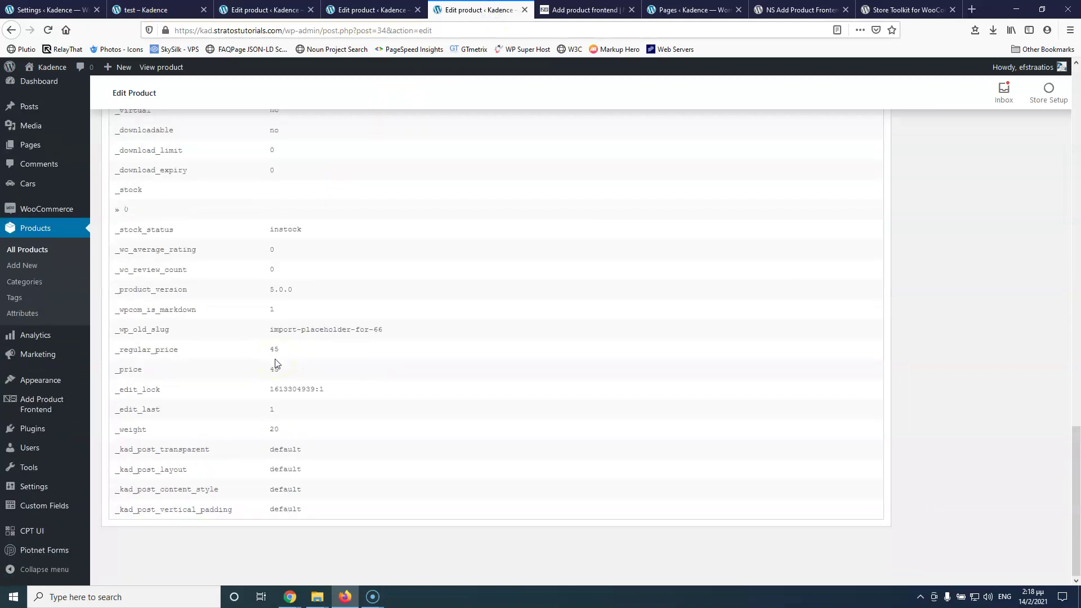
Check the Hoodie with Zipper product's Attributes data against its post meta and update the product.
scroll(244, 362, up, 3)
scroll(307, 346, up, 15)
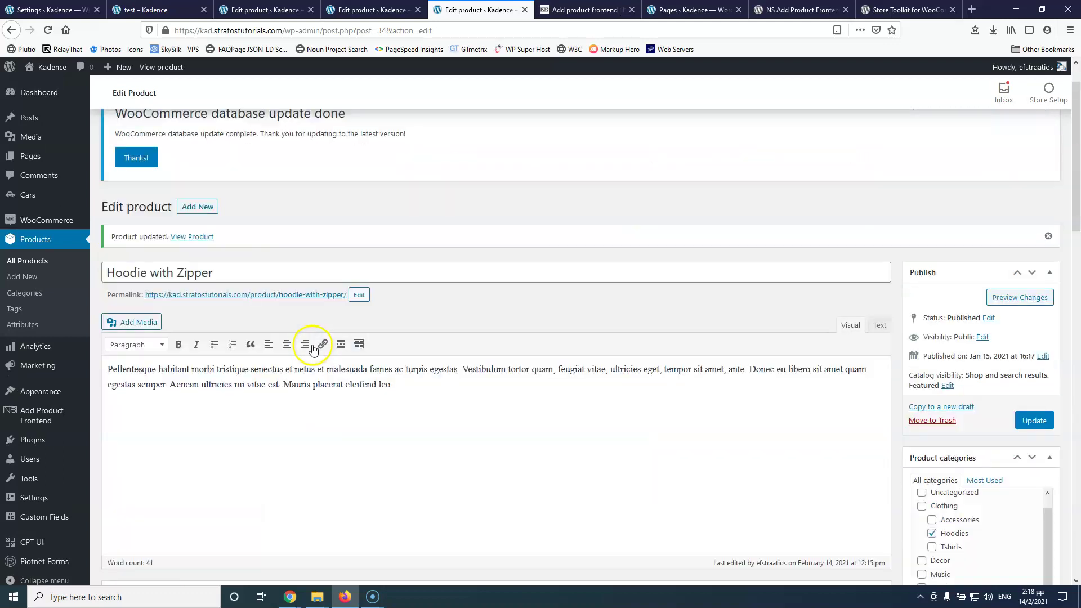
scroll(282, 355, down, 5)
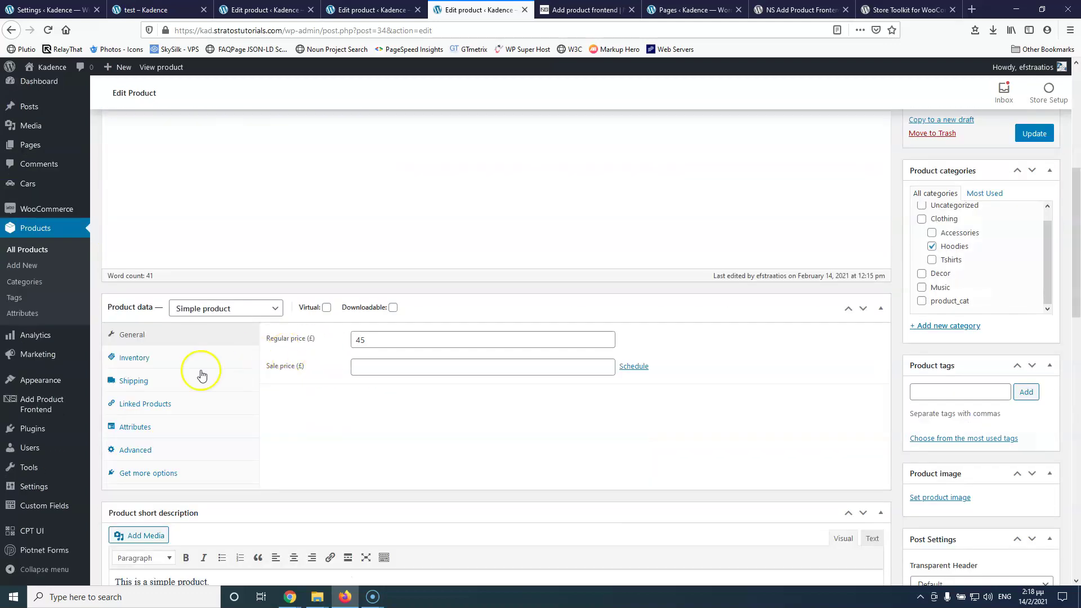
click(151, 428)
scroll(287, 400, down, 15)
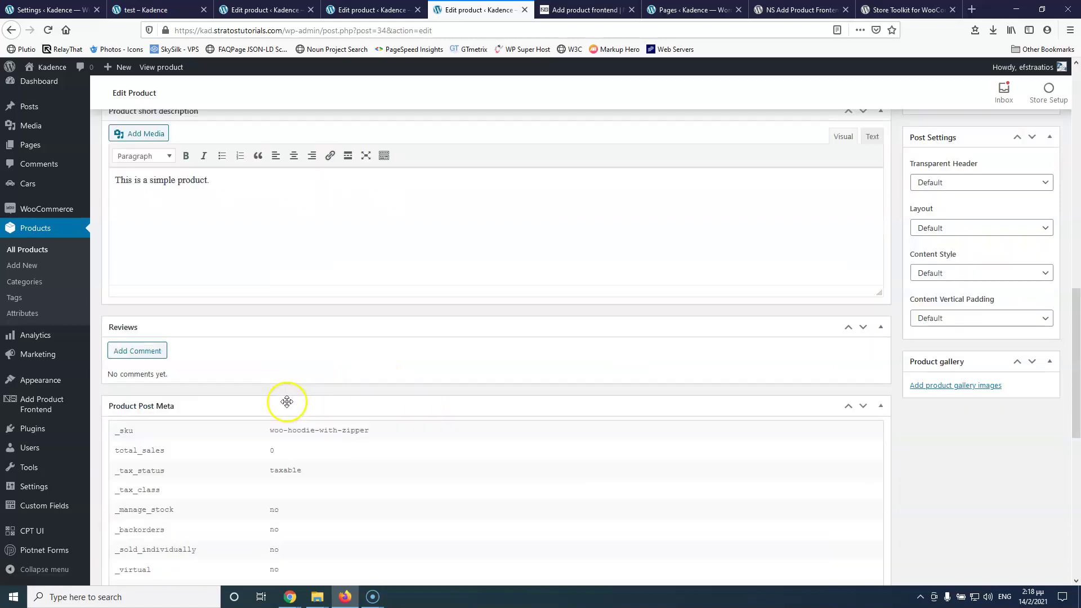
scroll(285, 389, up, 9)
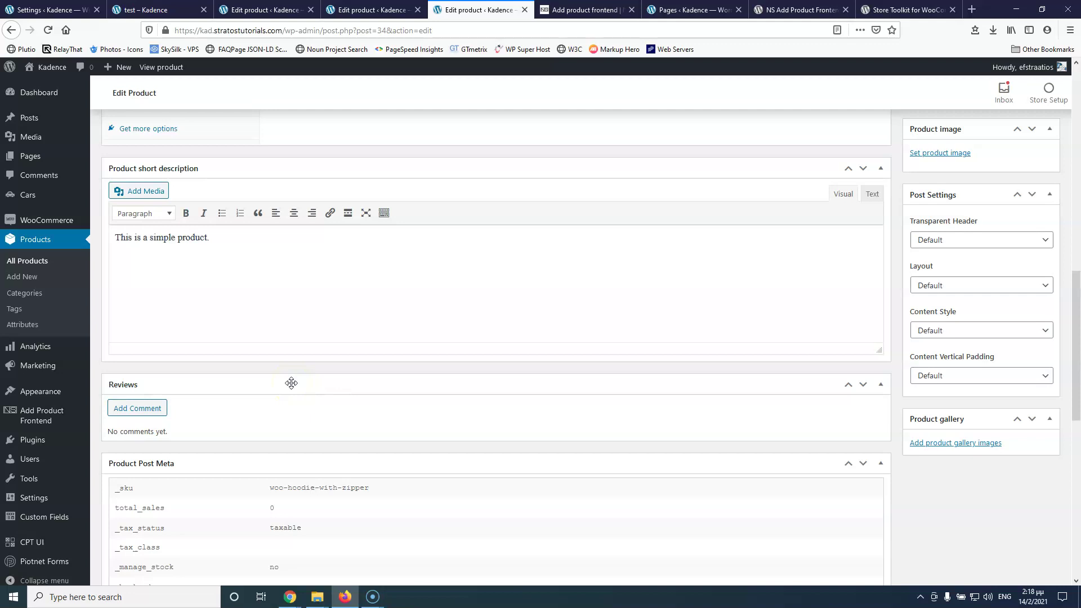
scroll(291, 383, up, 4)
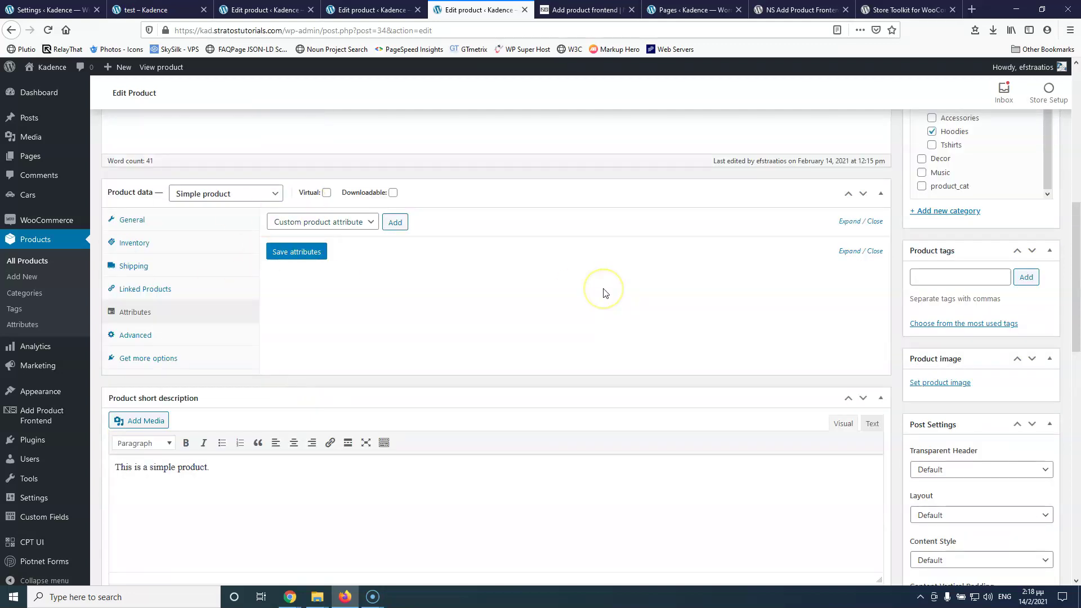
scroll(603, 291, up, 5)
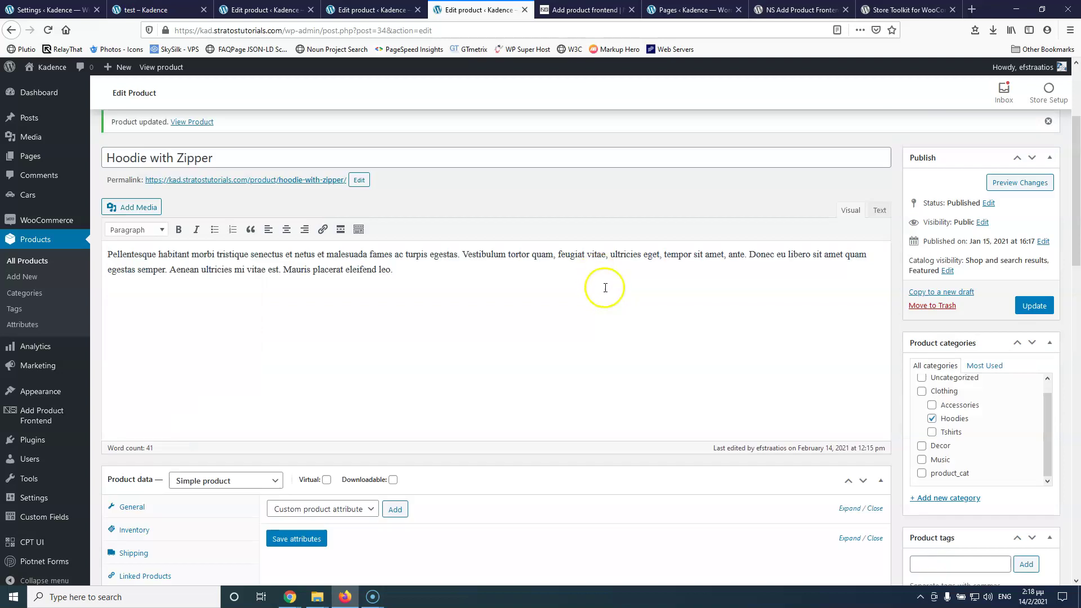
click(1027, 307)
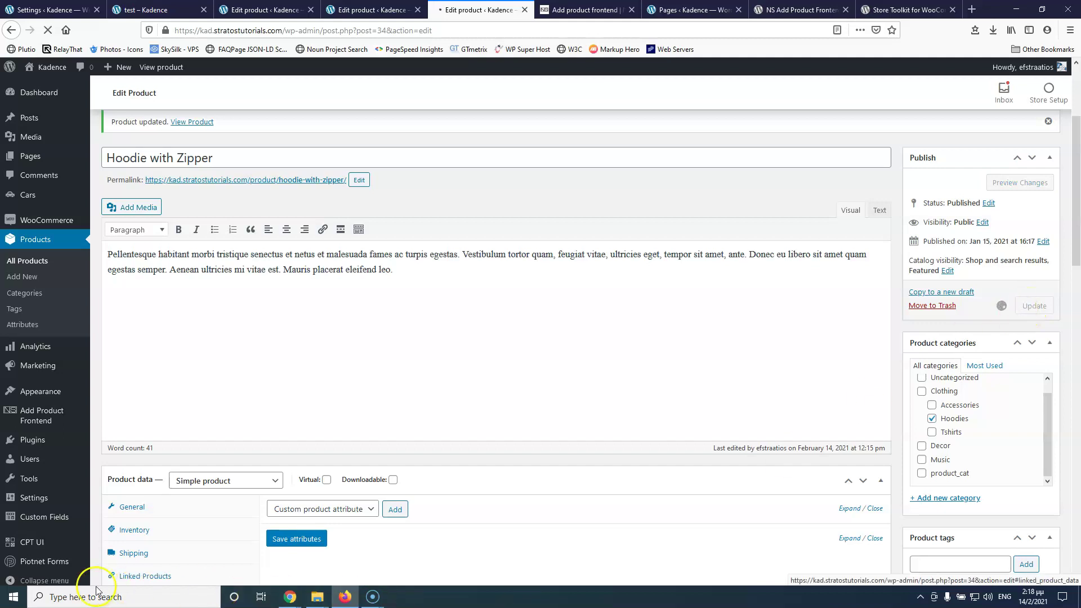